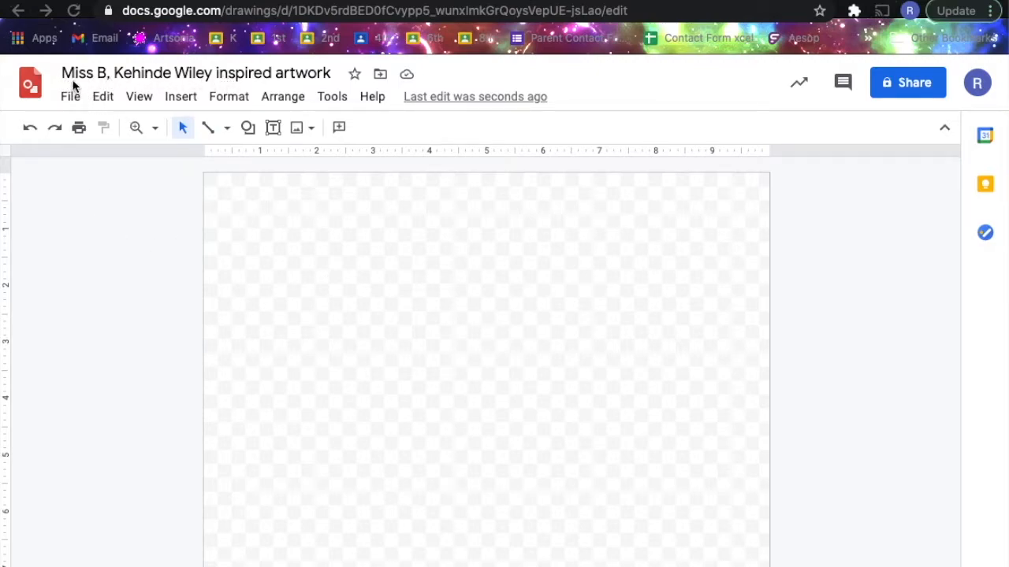
- Set the drawing canvas background to a solid dark orange
left_click(162, 73)
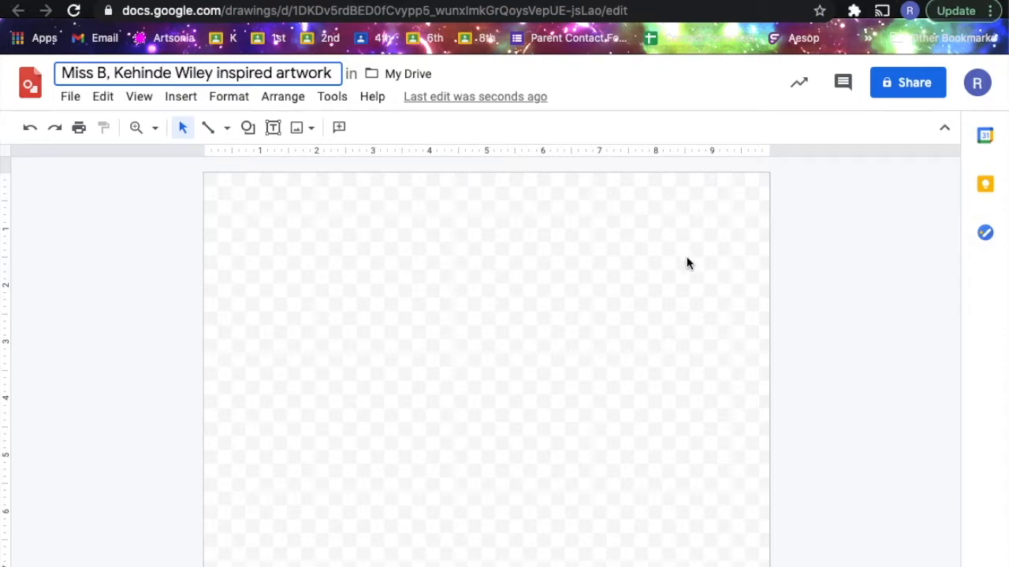
left_click(653, 279)
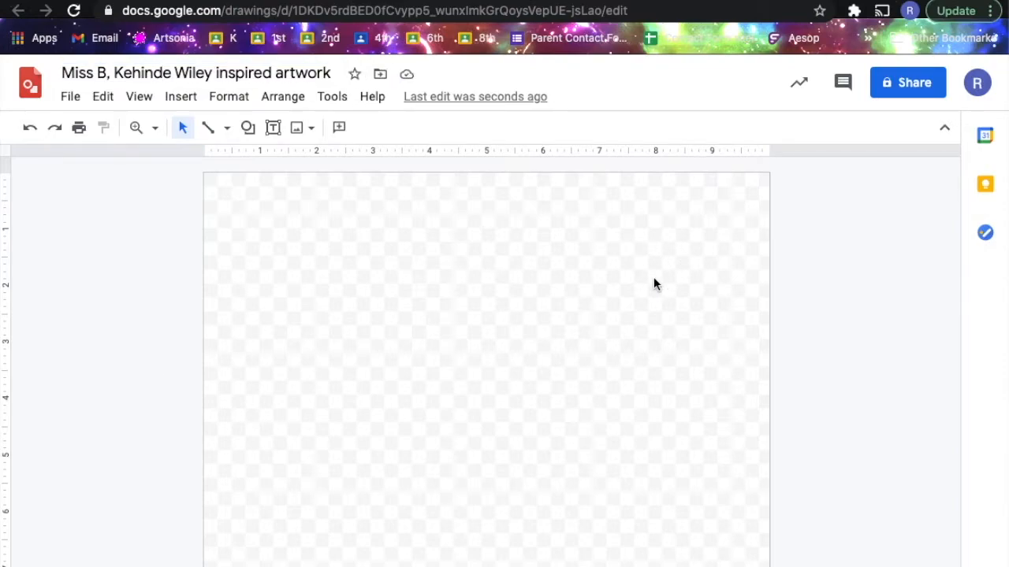
right_click(653, 279)
mouse_move(749, 459)
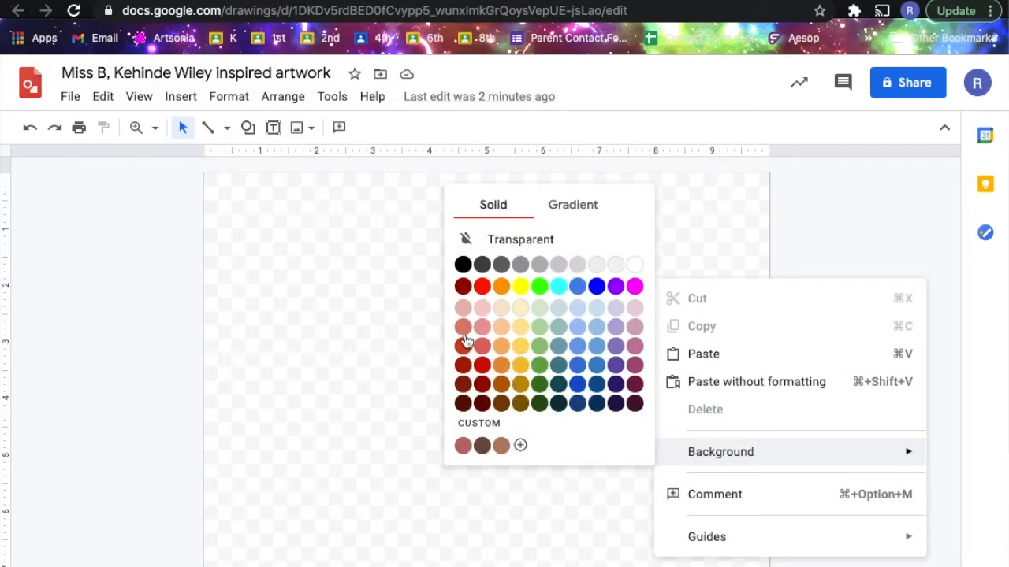
left_click(502, 365)
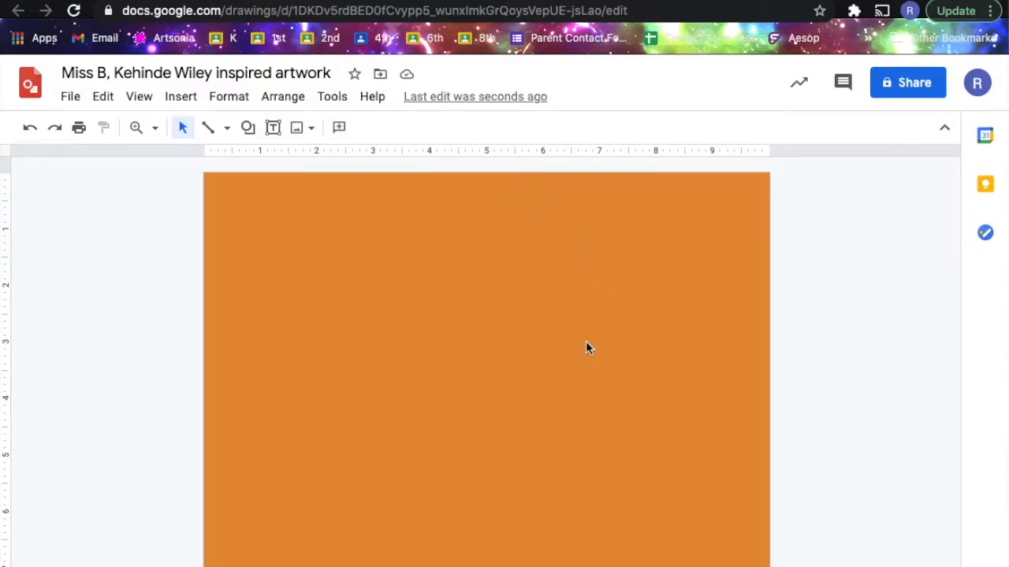
- Search the web for "kehinde wiley" images and insert the portrait photo of the smiling artist in a dark jacket with red embroidery
left_click(312, 128)
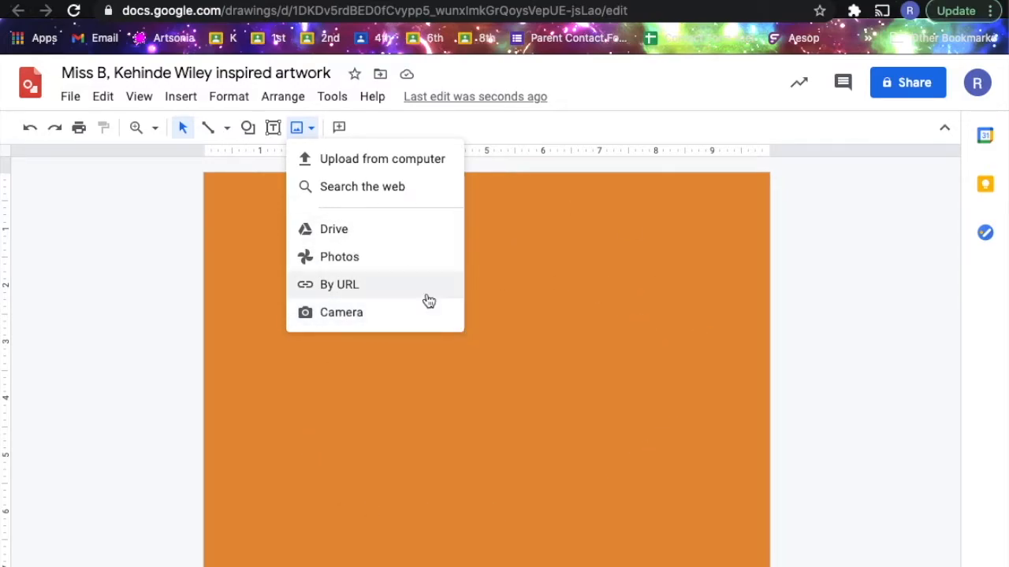
left_click(371, 187)
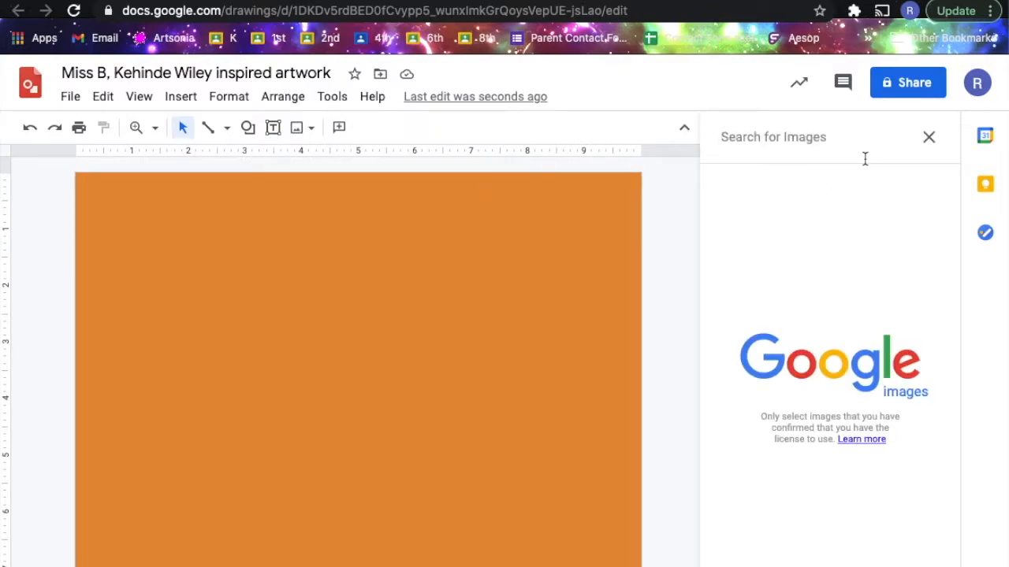
type("kehinde wiley")
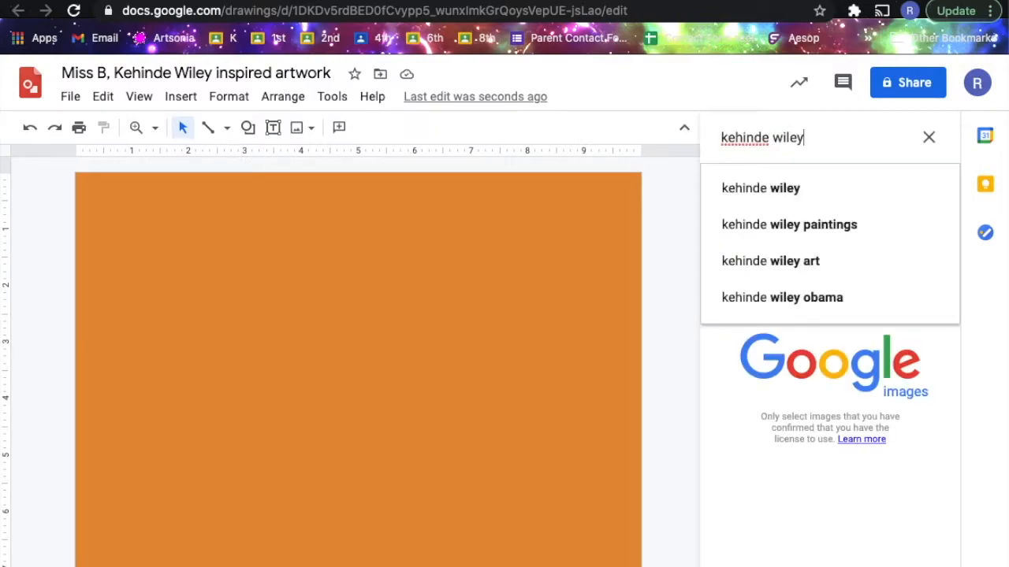
key("Return")
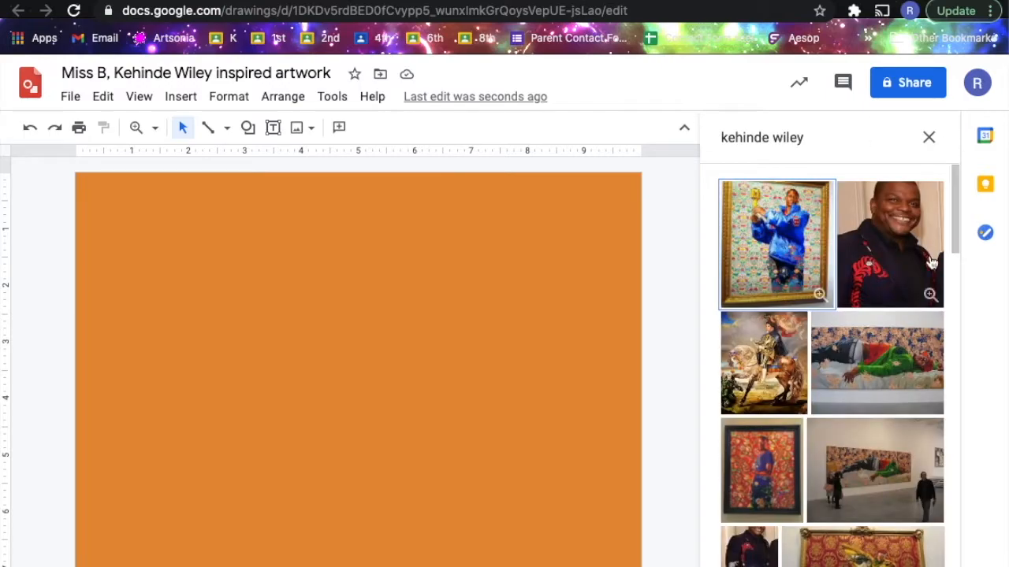
left_click(912, 250)
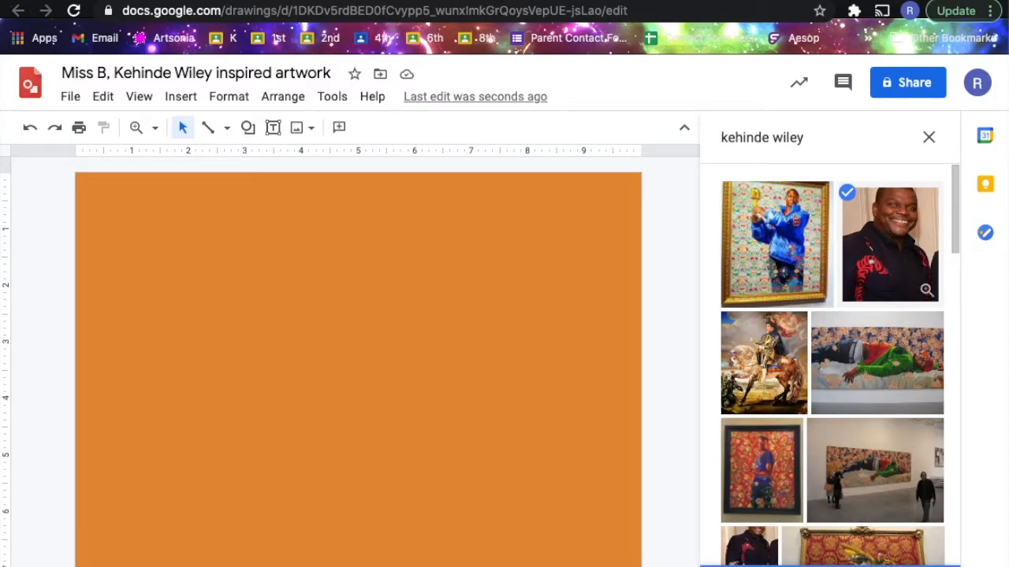
left_click(929, 562)
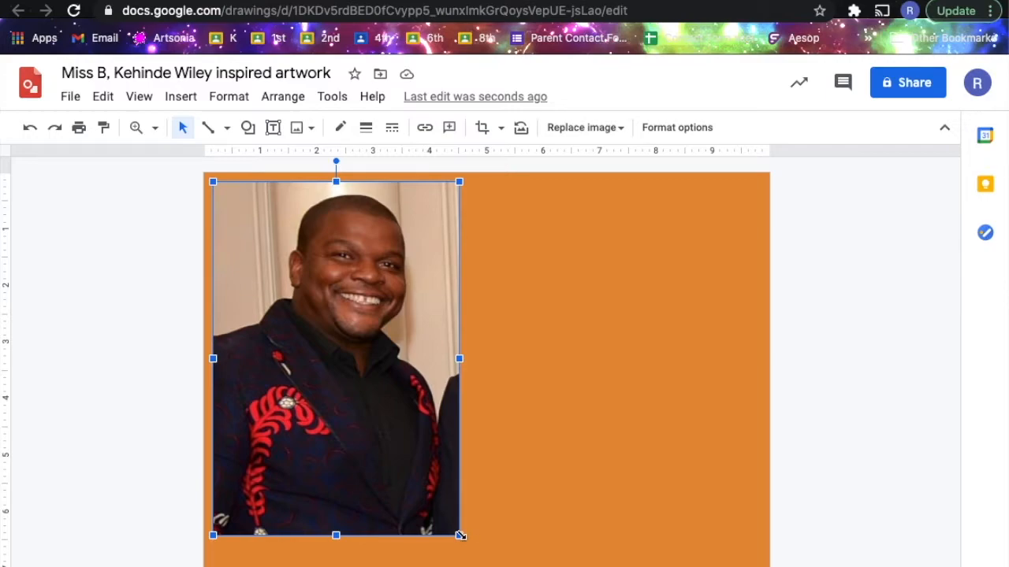
- Try stretching the portrait photo wider and taller out of proportion, undoing each stretch
left_click(460, 359)
left_click_drag(460, 359, 552, 364)
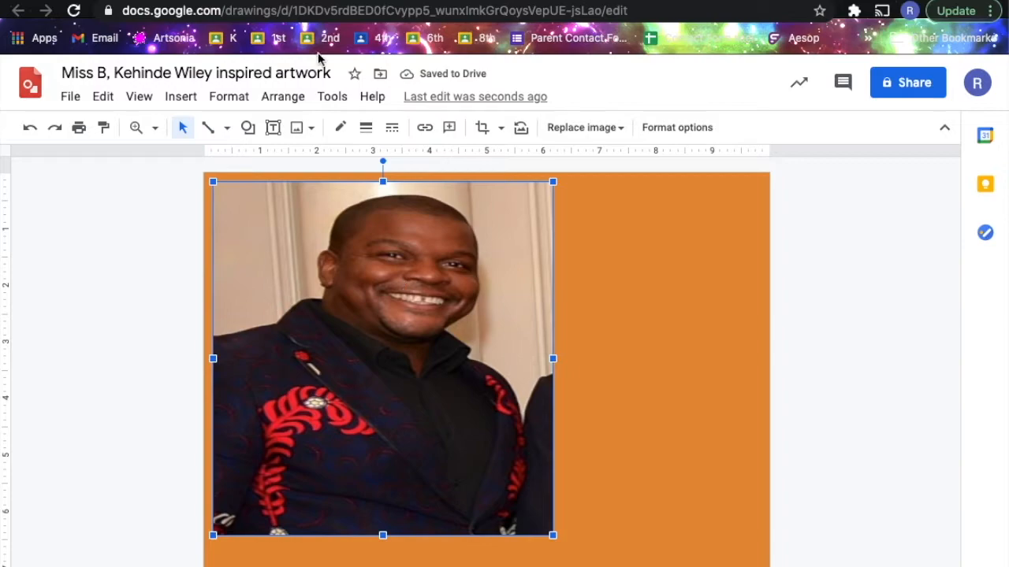
left_click(30, 130)
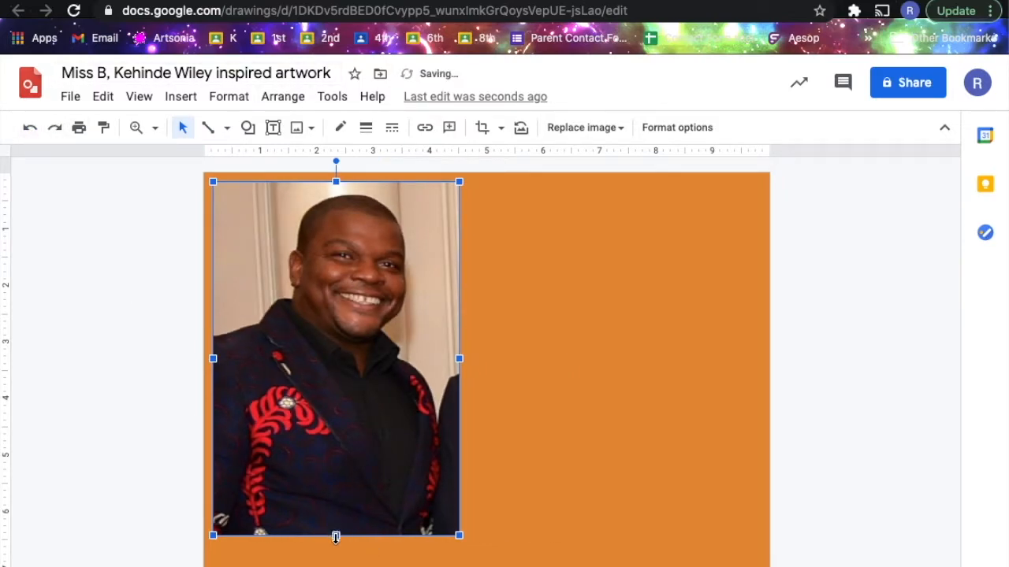
left_click_drag(336, 536, 335, 566)
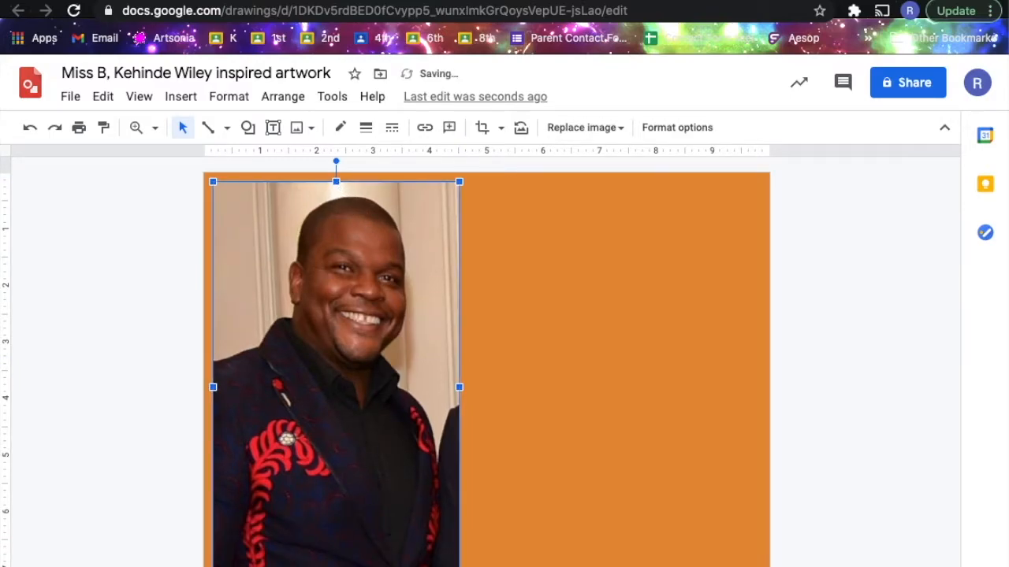
left_click(29, 128)
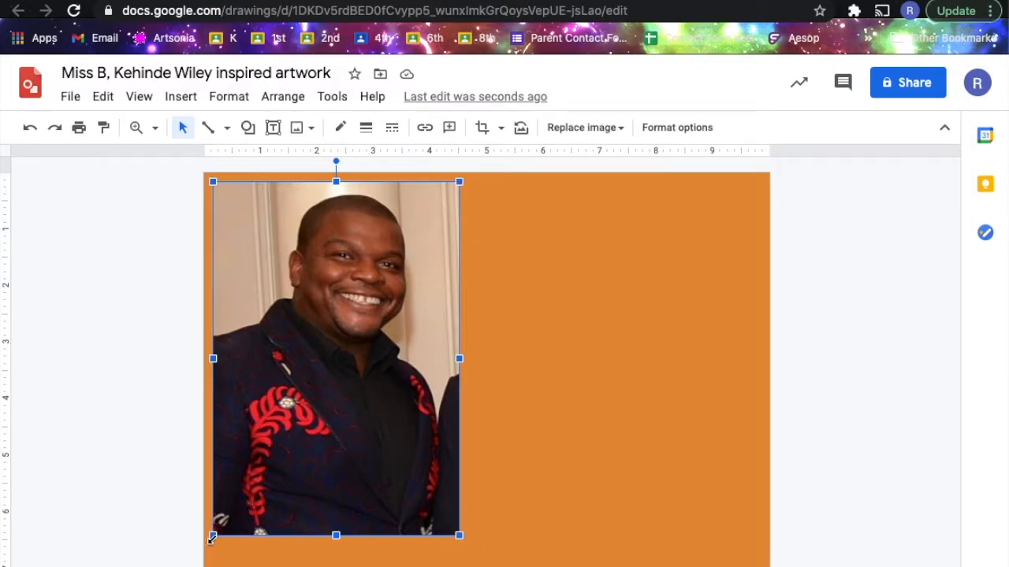
- Enlarge the portrait photo proportionally to about 5.8 inches wide and move it to the middle of the canvas
left_click_drag(459, 535, 497, 512)
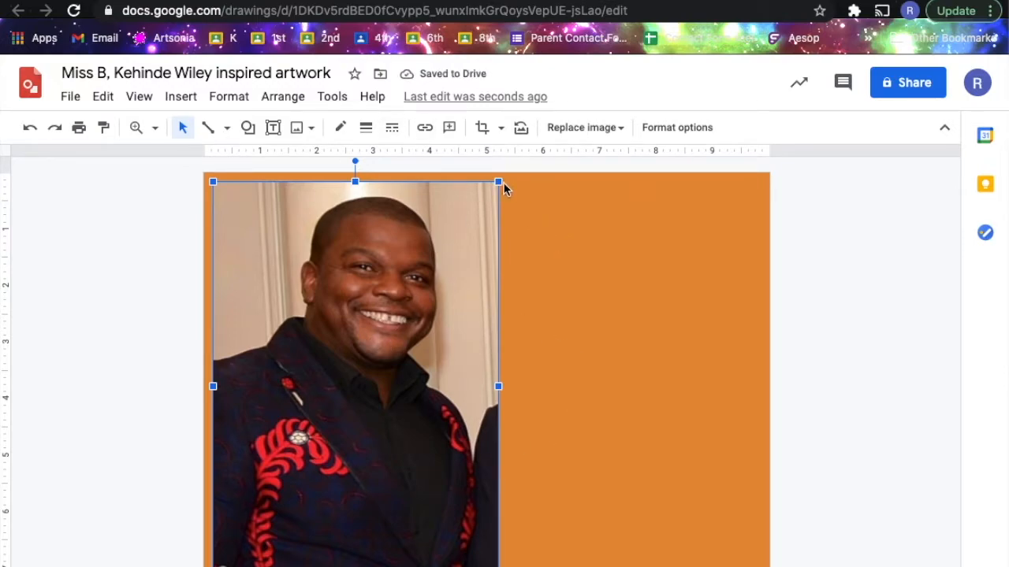
left_click_drag(450, 275, 540, 273)
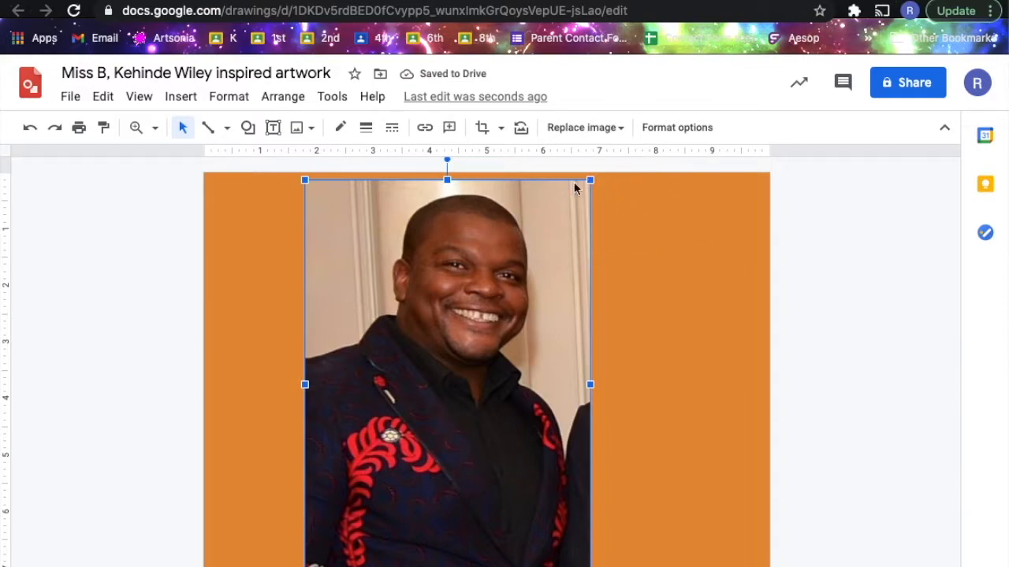
left_click_drag(501, 296, 504, 339)
left_click_drag(592, 222, 626, 200)
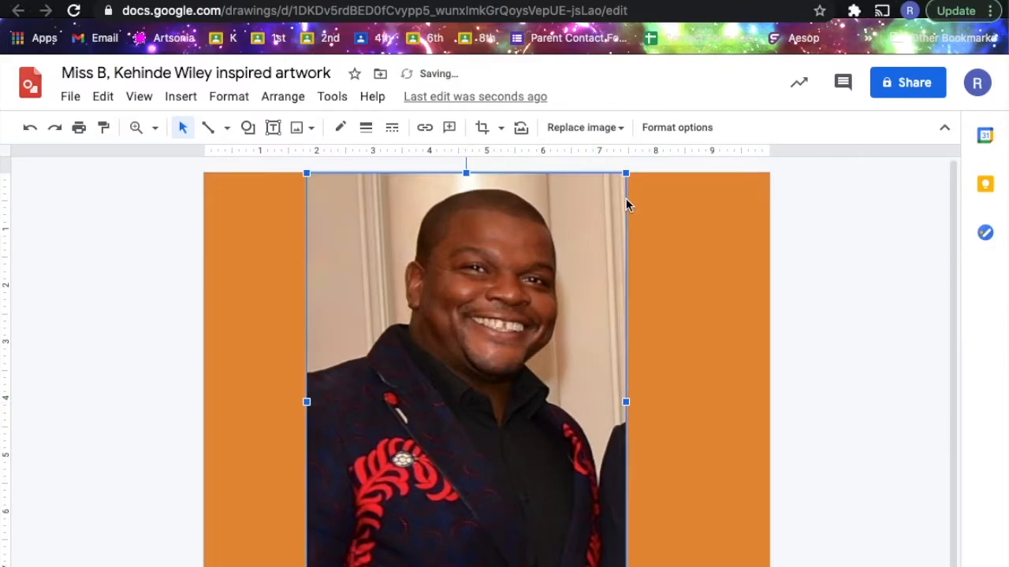
left_click_drag(555, 271, 572, 287)
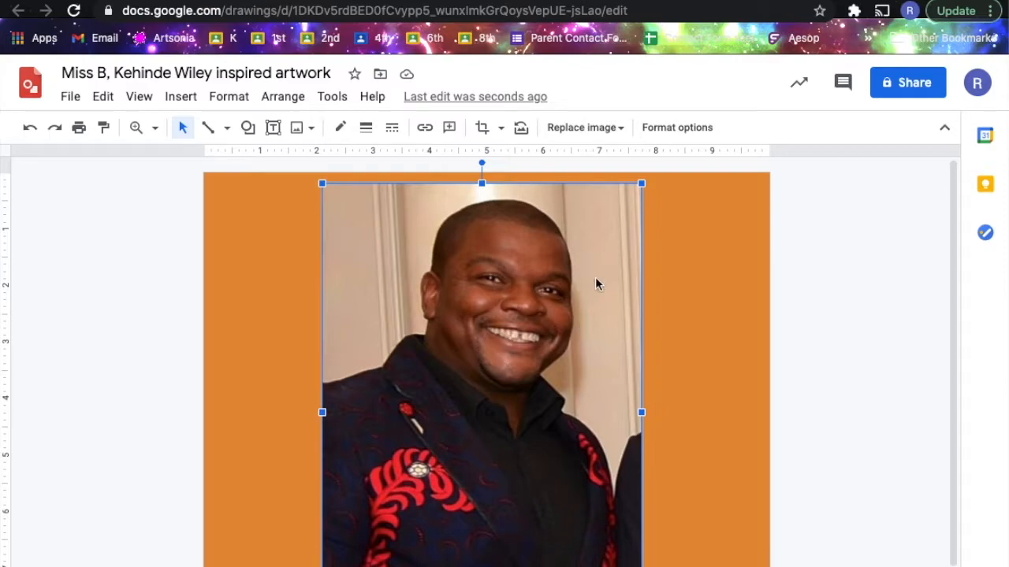
left_click_drag(644, 184, 651, 181)
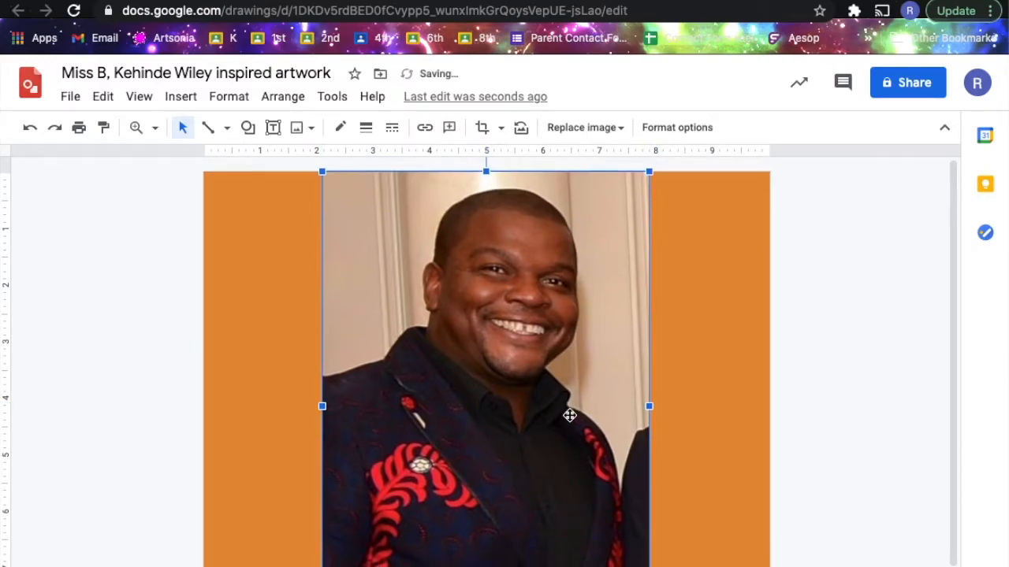
- Enlarge the portrait photo to about 6 inches wide and centre it horizontally, with its top edge on the canvas's top edge
scroll(584, 441, "down", 1)
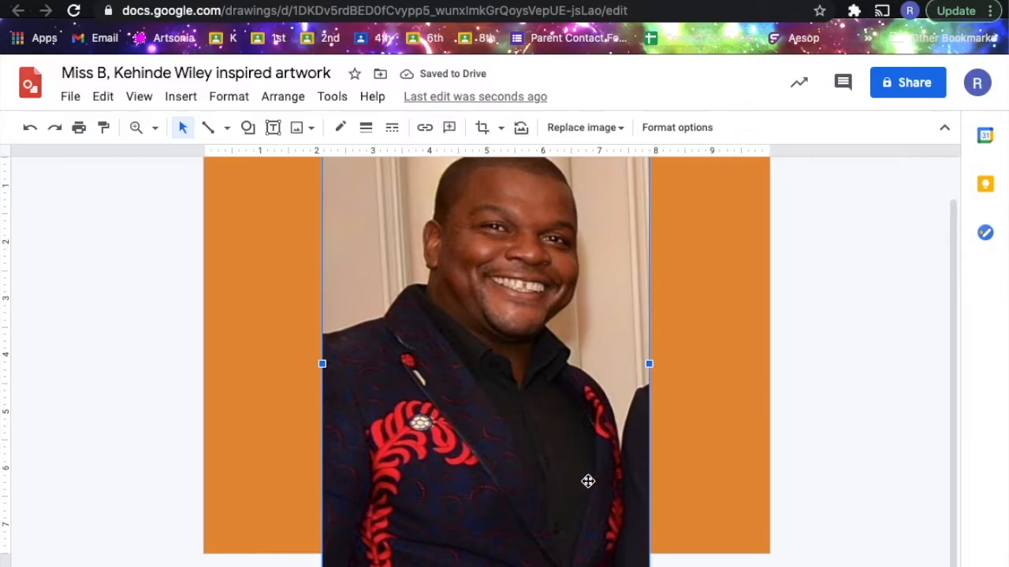
left_click_drag(581, 473, 590, 486)
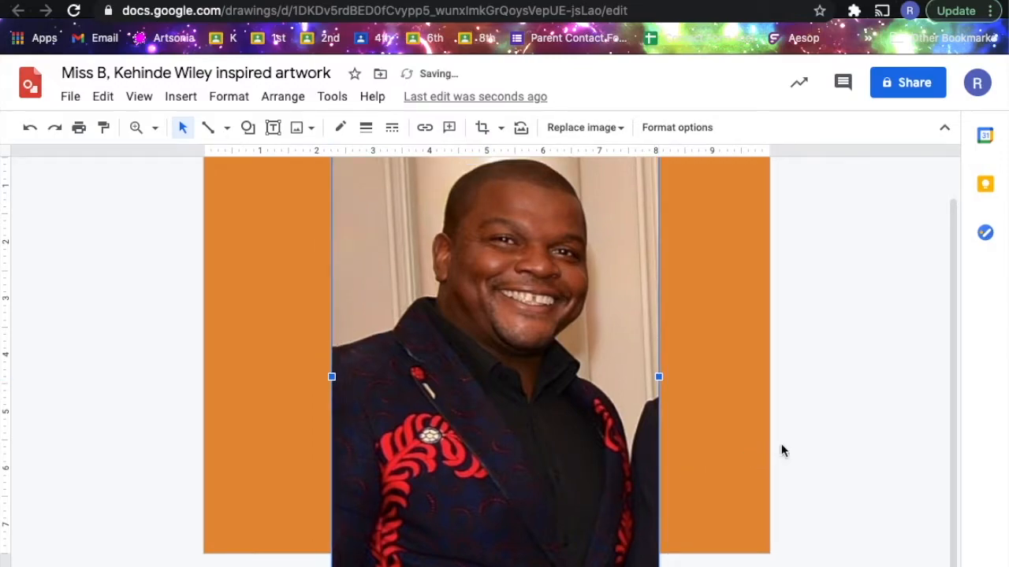
scroll(781, 443, "up", 2)
scroll(780, 444, "down", 1)
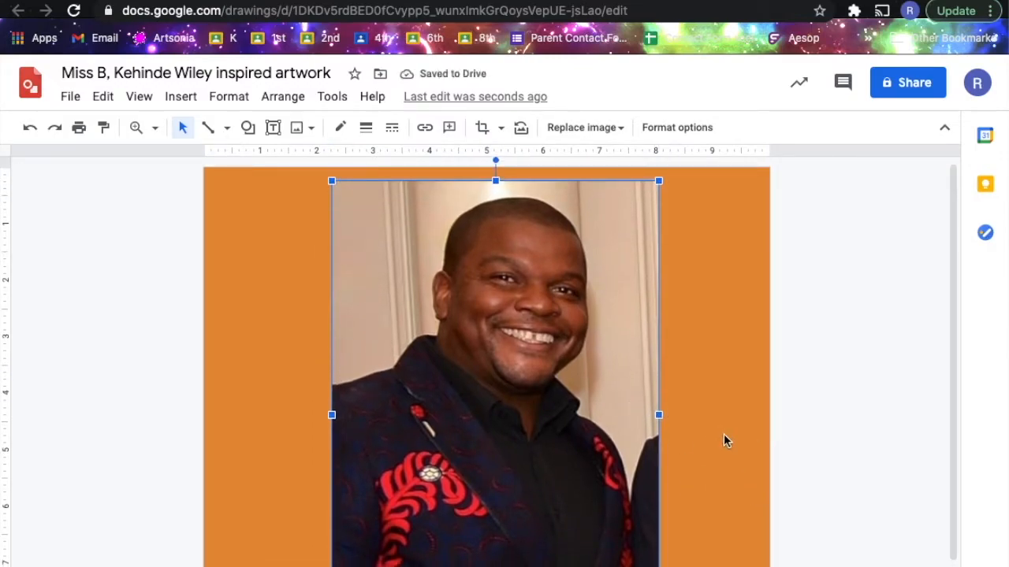
scroll(688, 407, "down", 1)
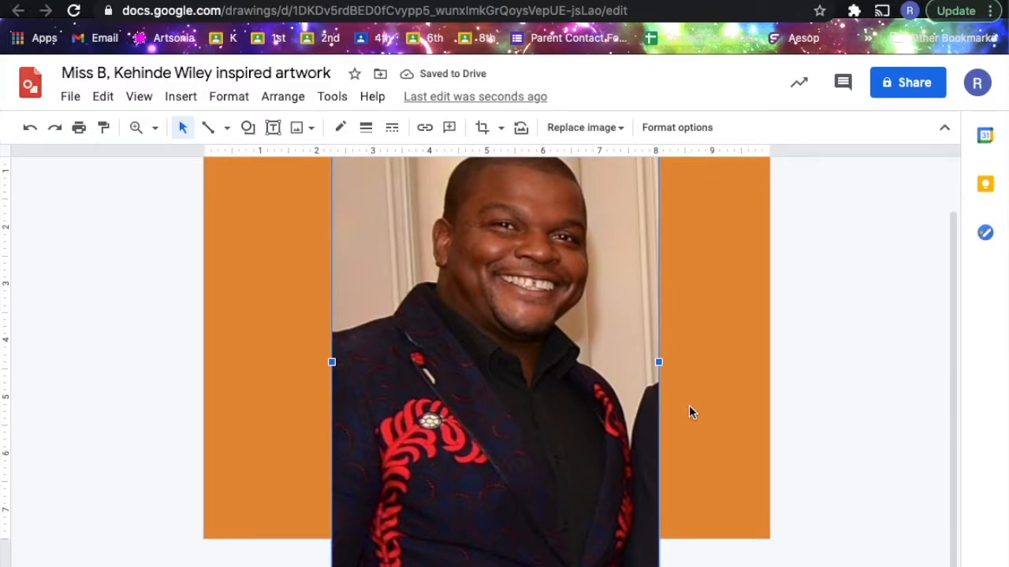
scroll(689, 407, "up", 1)
scroll(689, 407, "down", 1)
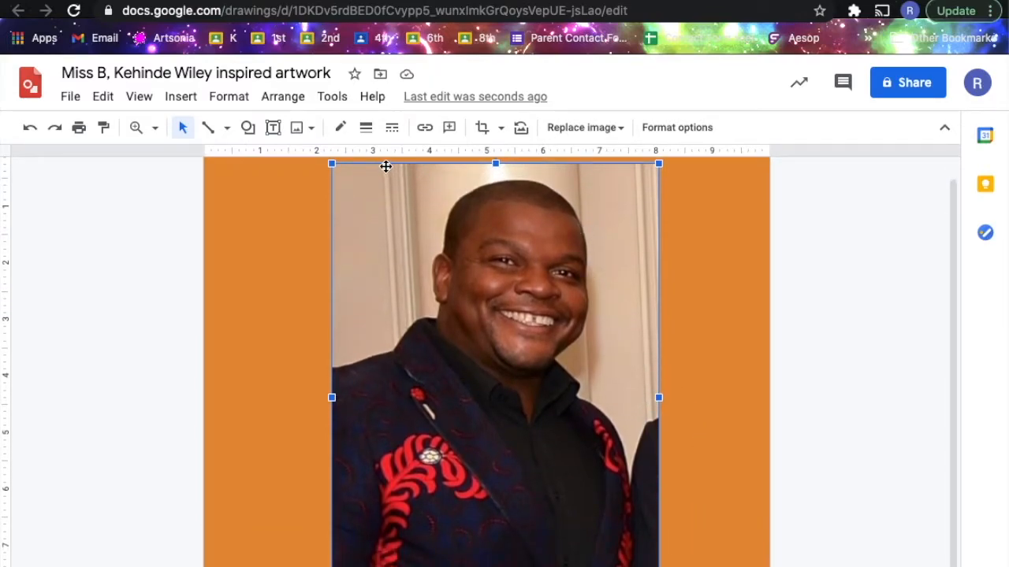
left_click_drag(332, 163, 318, 158)
scroll(553, 268, "up", 1)
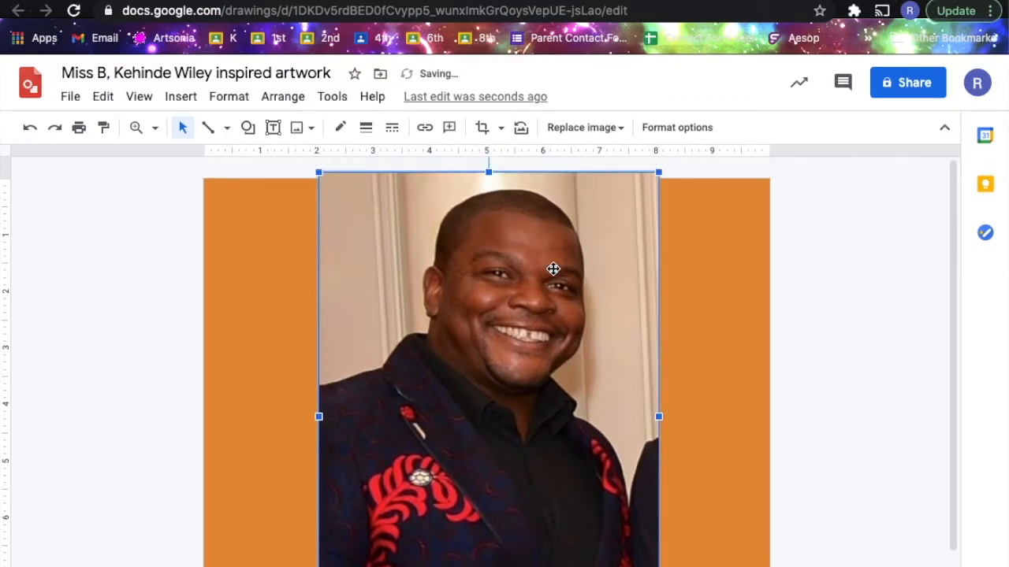
left_click_drag(559, 326, 554, 338)
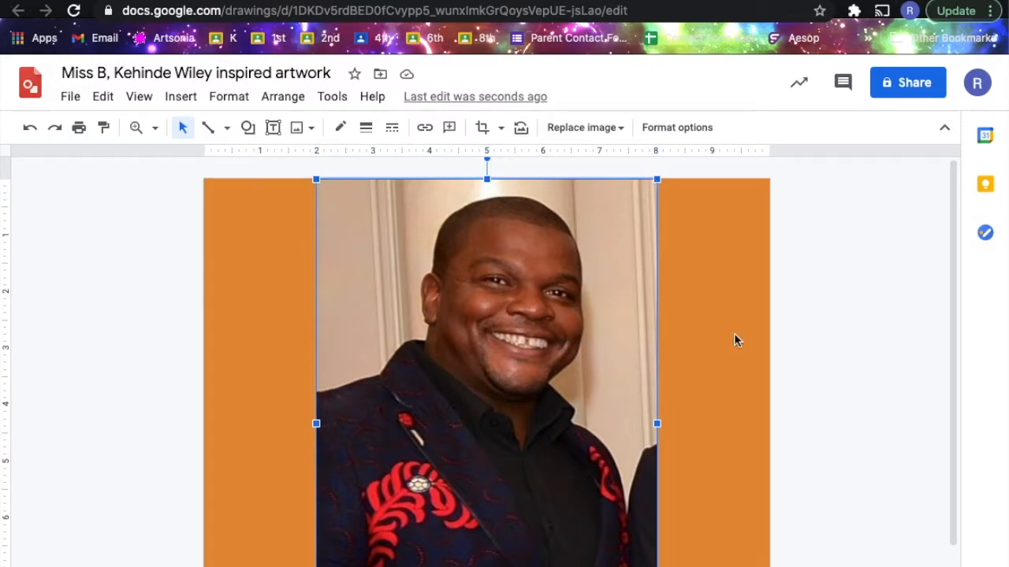
- Shift the portrait photo about 0.6 inch to the right of the canvas centre, keeping its top edge on the canvas's top edge
scroll(734, 334, "down", 2)
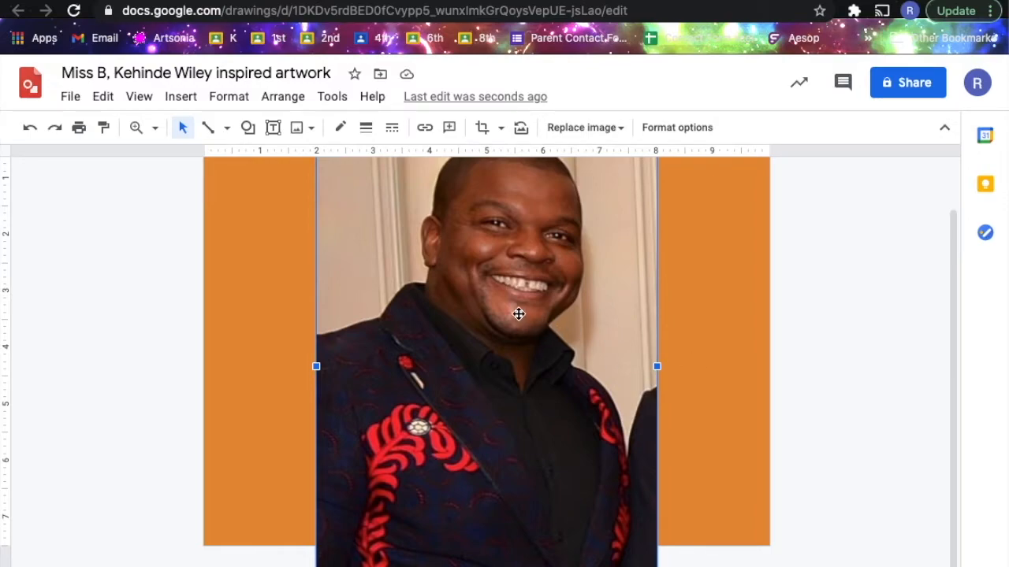
left_click_drag(545, 322, 570, 323)
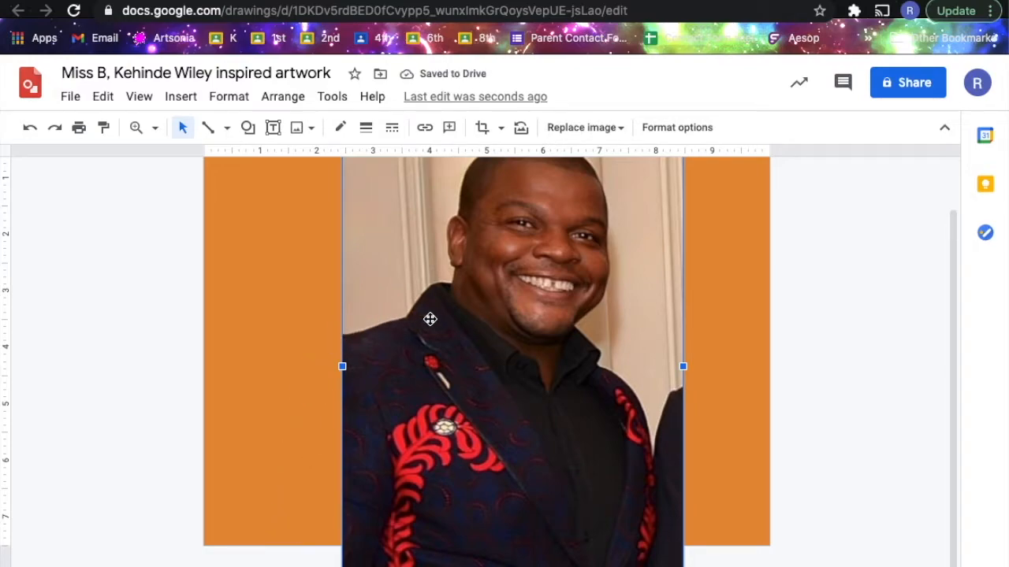
left_click(575, 318)
left_click_drag(577, 319, 583, 323)
scroll(583, 323, "up", 1)
scroll(583, 323, "down", 1)
scroll(583, 323, "up", 1)
scroll(583, 324, "up", 1)
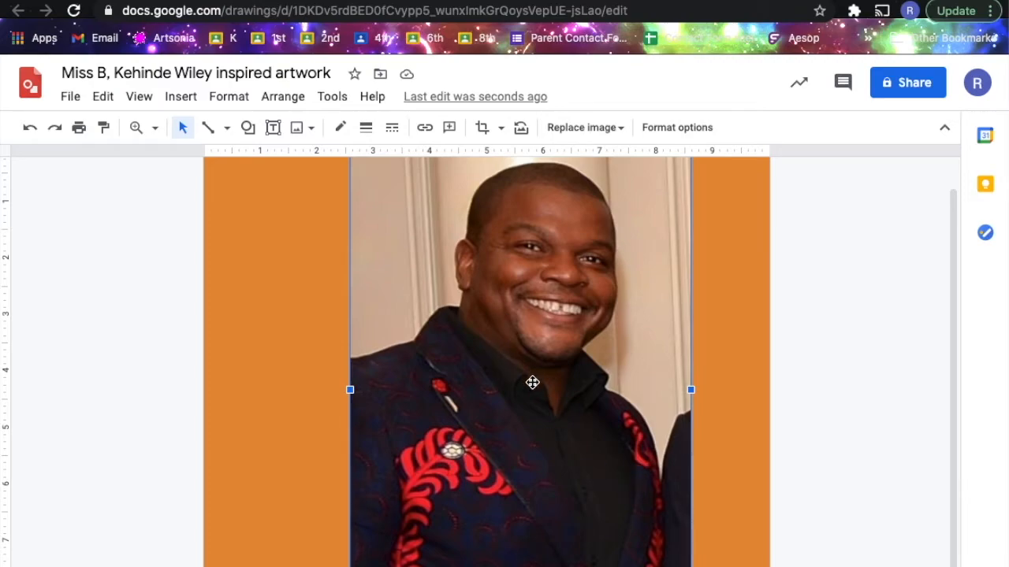
- Crop the bottom of the portrait photo so that it ends at the canvas's lower edge
double_click(518, 275)
scroll(486, 304, "up", 1)
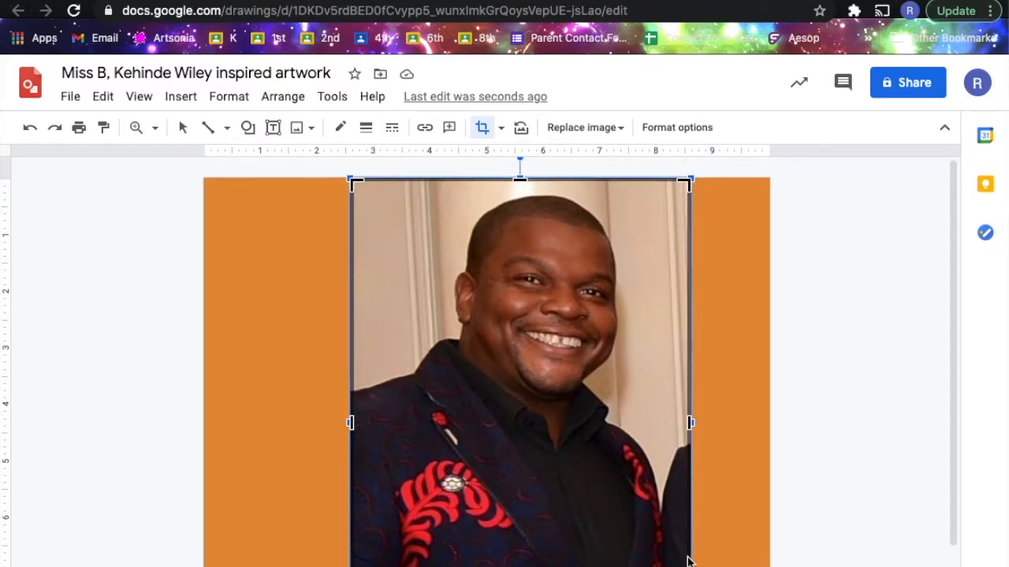
scroll(688, 561, "down", 1)
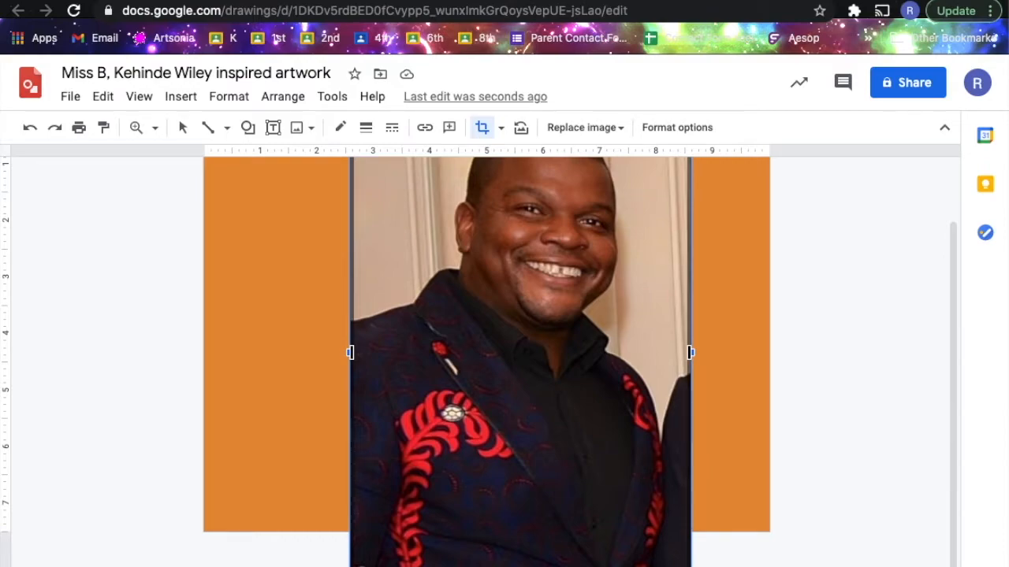
left_click_drag(525, 553, 527, 532)
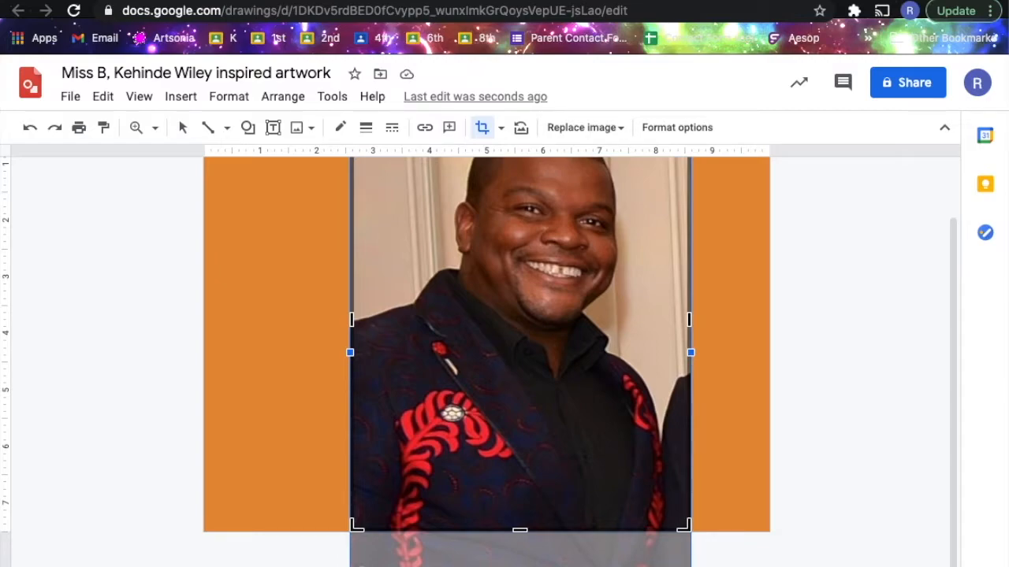
key("Return")
left_click(888, 536)
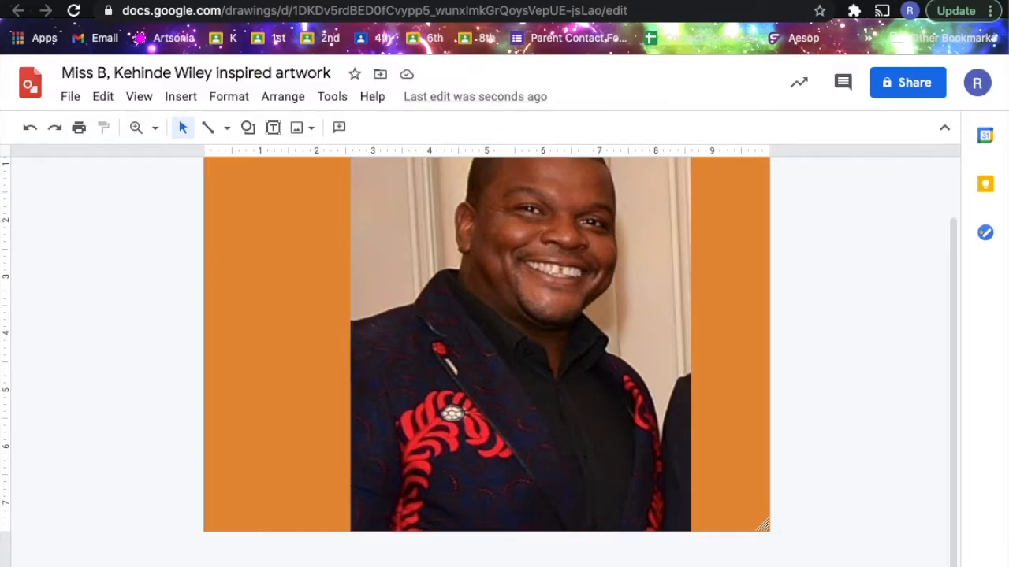
scroll(487, 355, "up", 2)
scroll(519, 509, "down", 2)
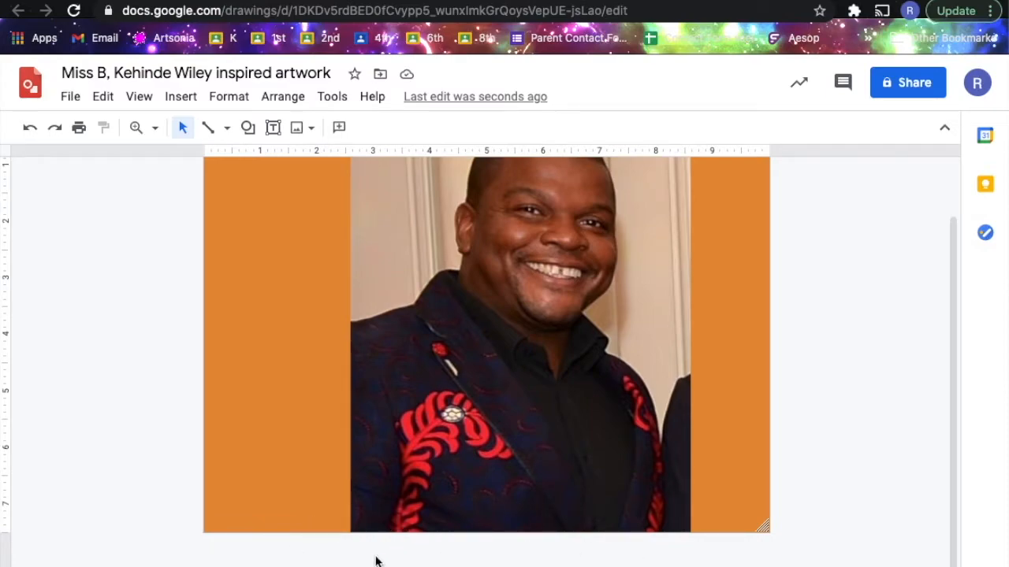
scroll(583, 387, "up", 2)
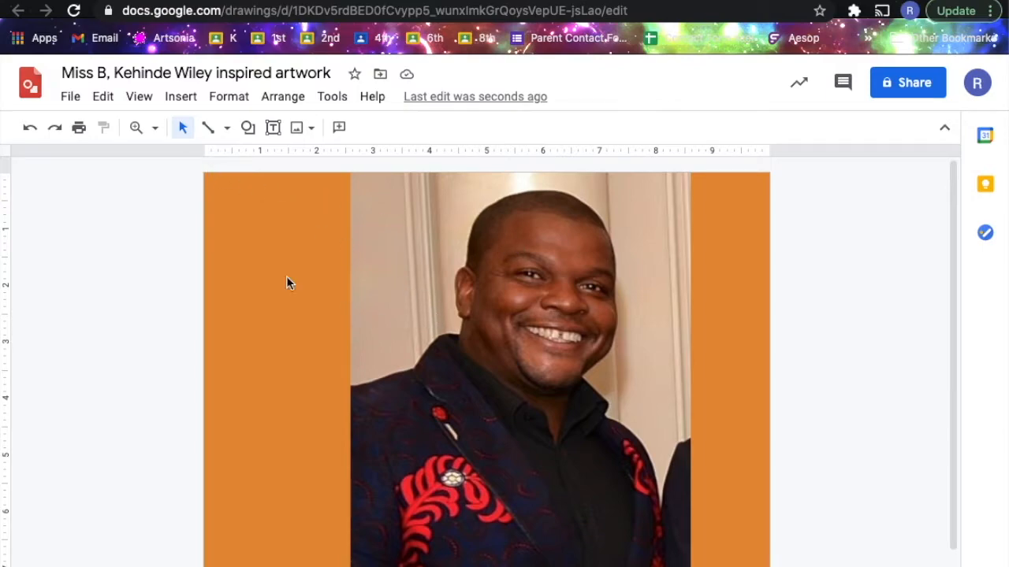
- Examine the outline and features of the portrait's face up close
left_click(138, 133)
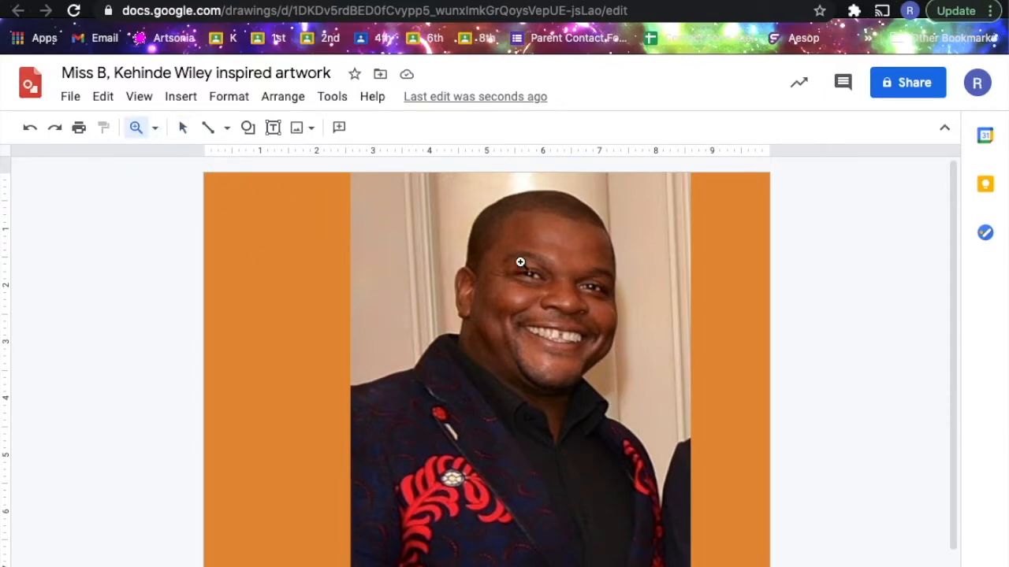
left_click(566, 266)
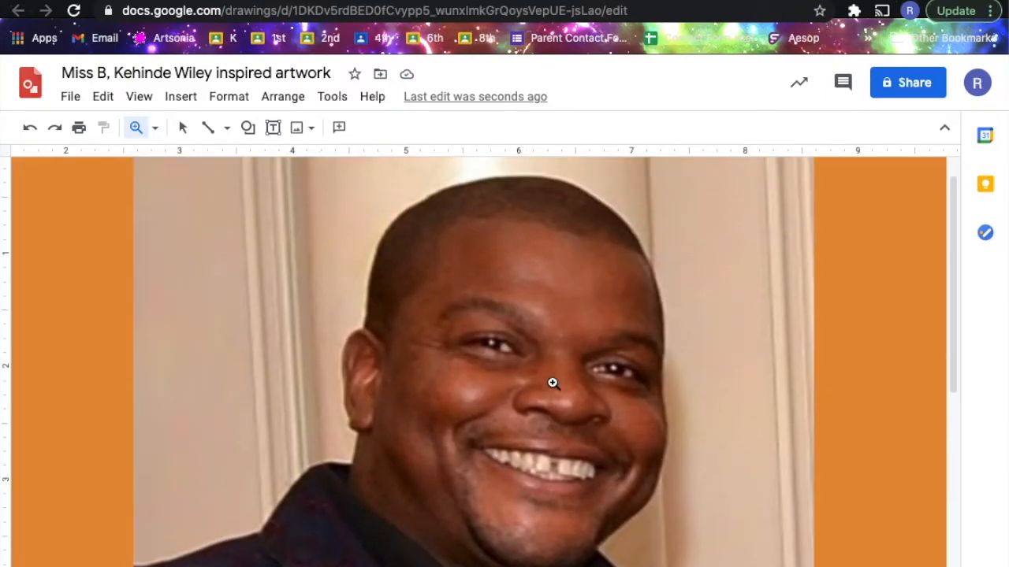
scroll(552, 382, "down", 1)
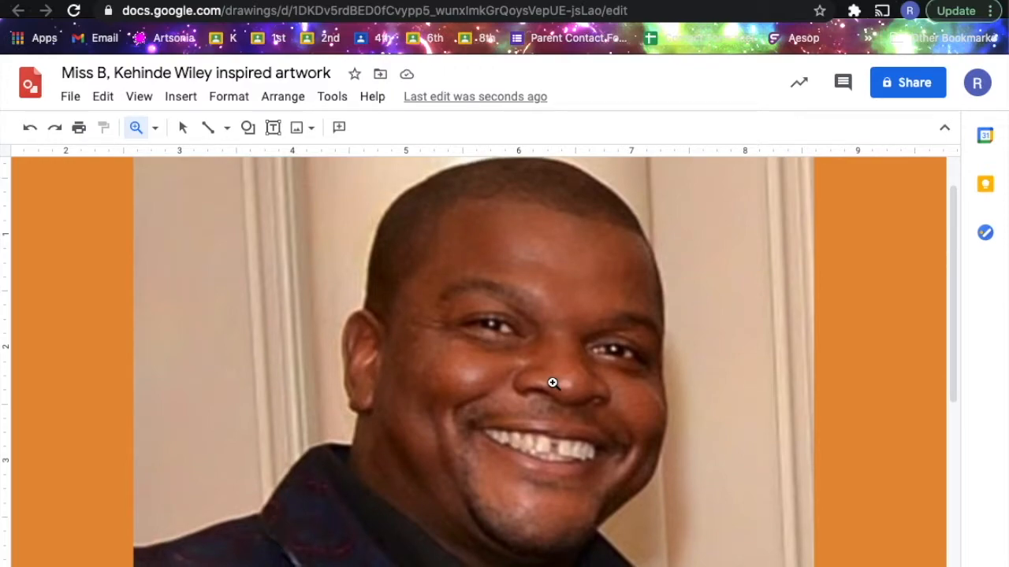
left_click(490, 322)
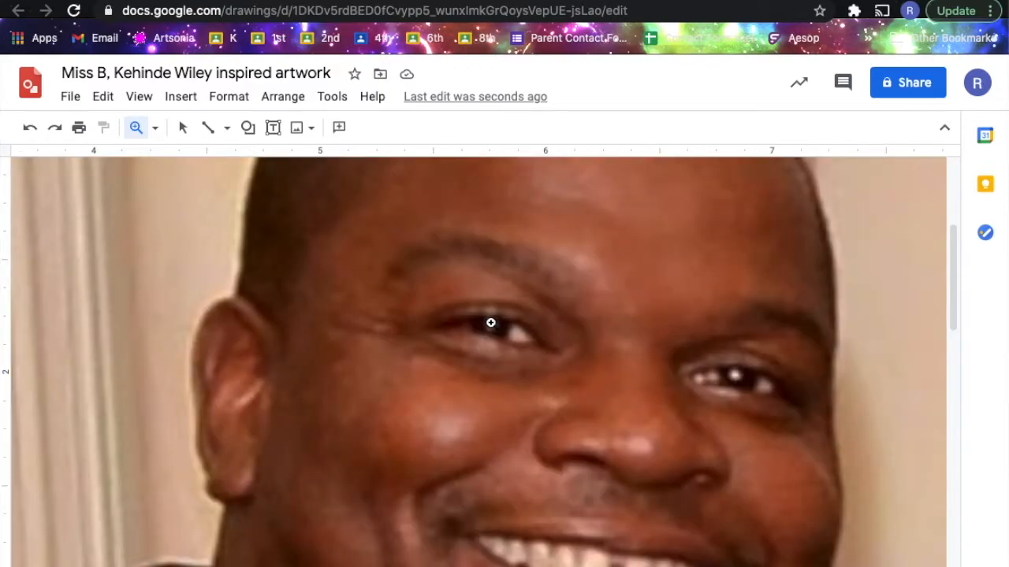
scroll(490, 323, "down", 10)
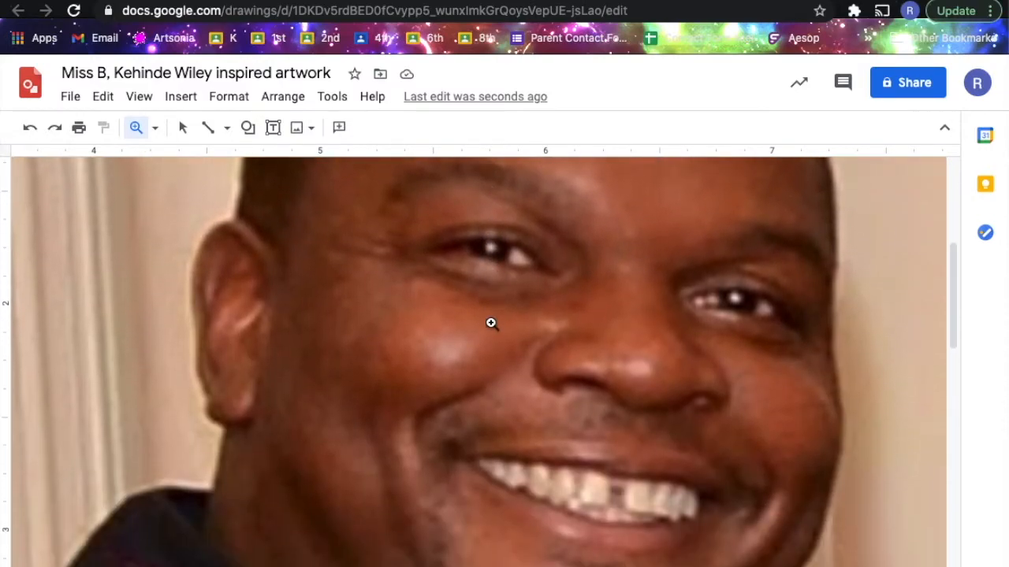
scroll(490, 322, "up", 3)
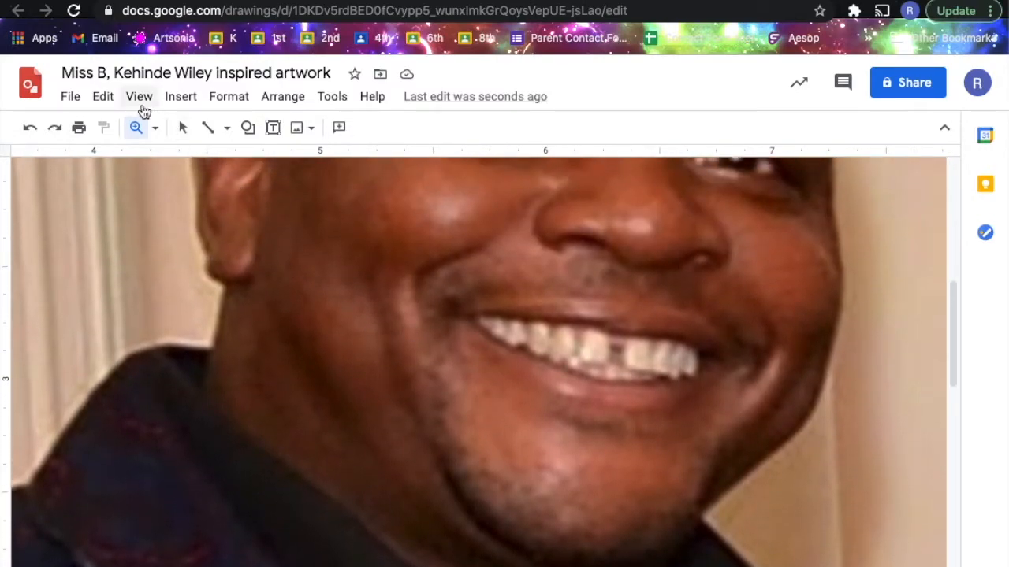
left_click(155, 128)
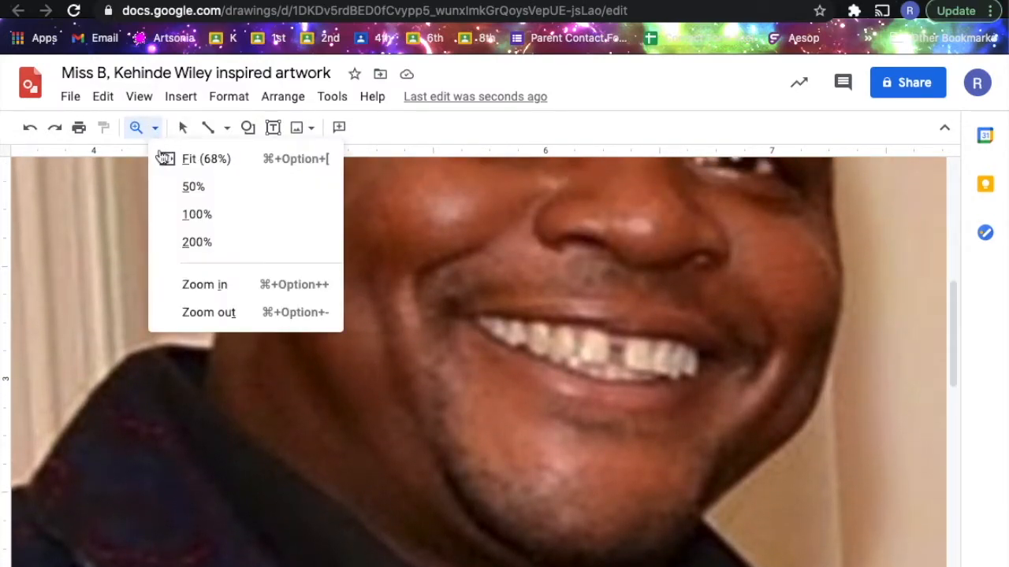
left_click(223, 312)
scroll(334, 227, "up", 2)
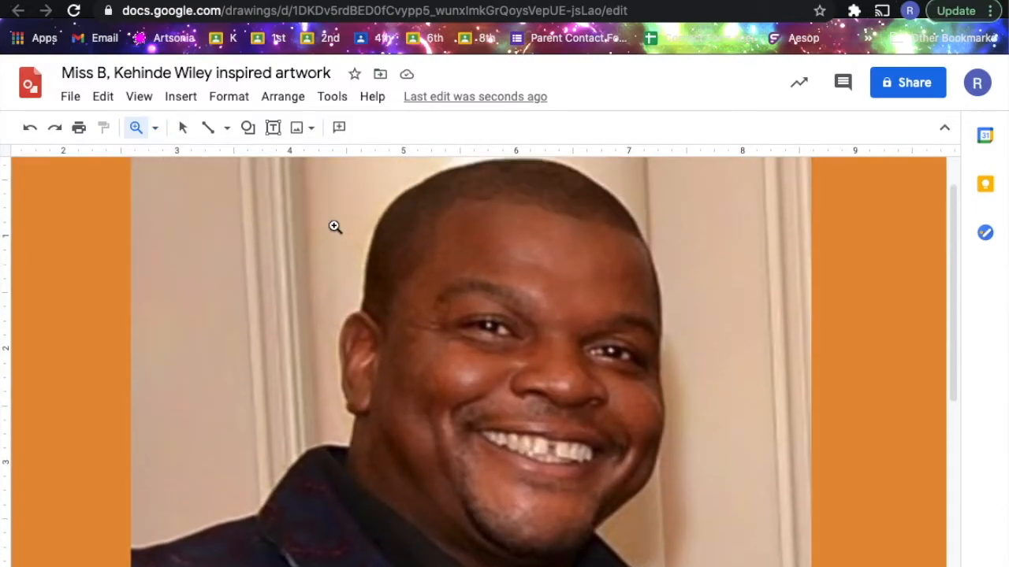
scroll(334, 227, "up", 1)
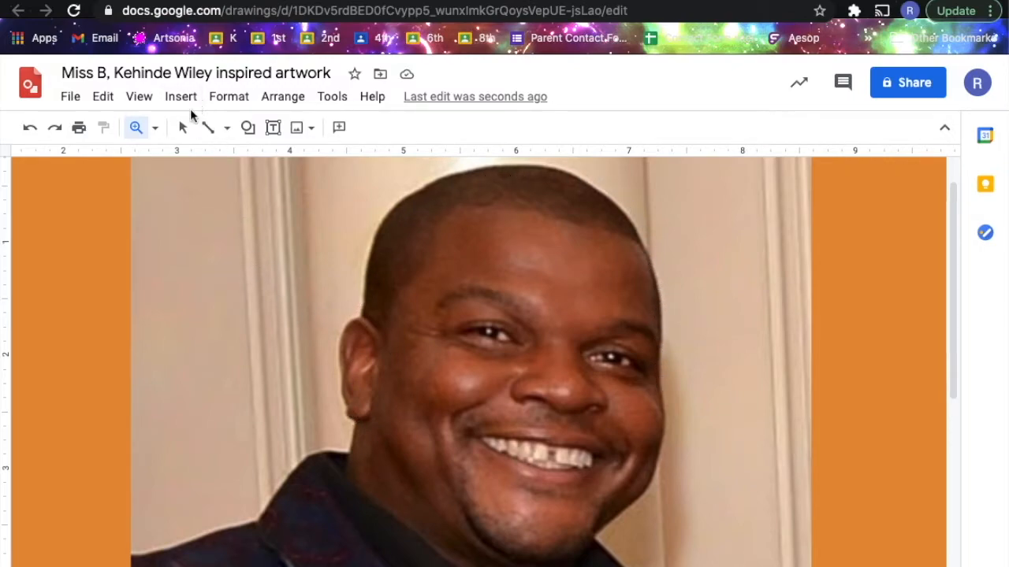
- Try tracing the neck edge from the jacket collar to the earlobe with the Polyline tool, and undo it
left_click(227, 129)
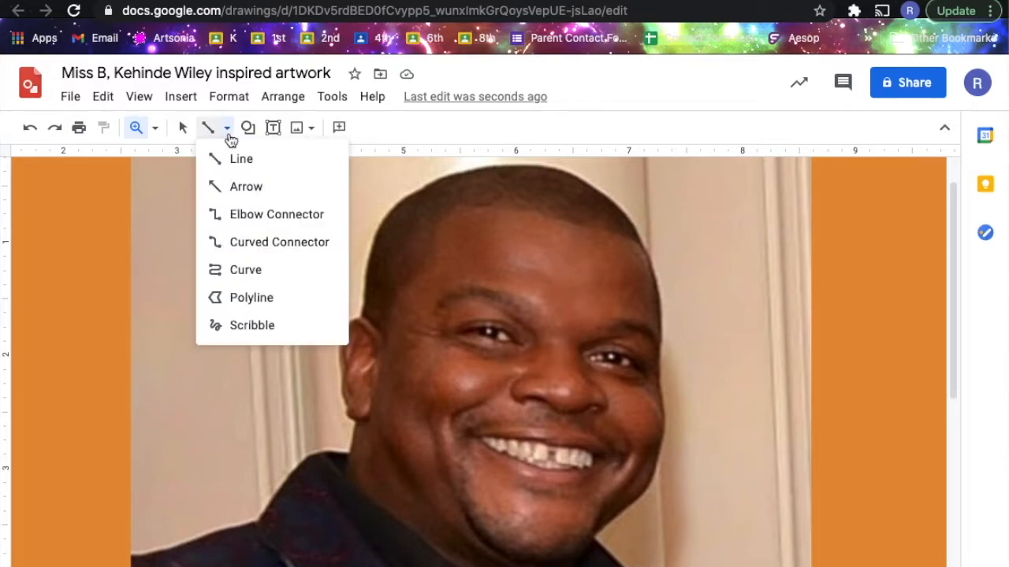
left_click(251, 300)
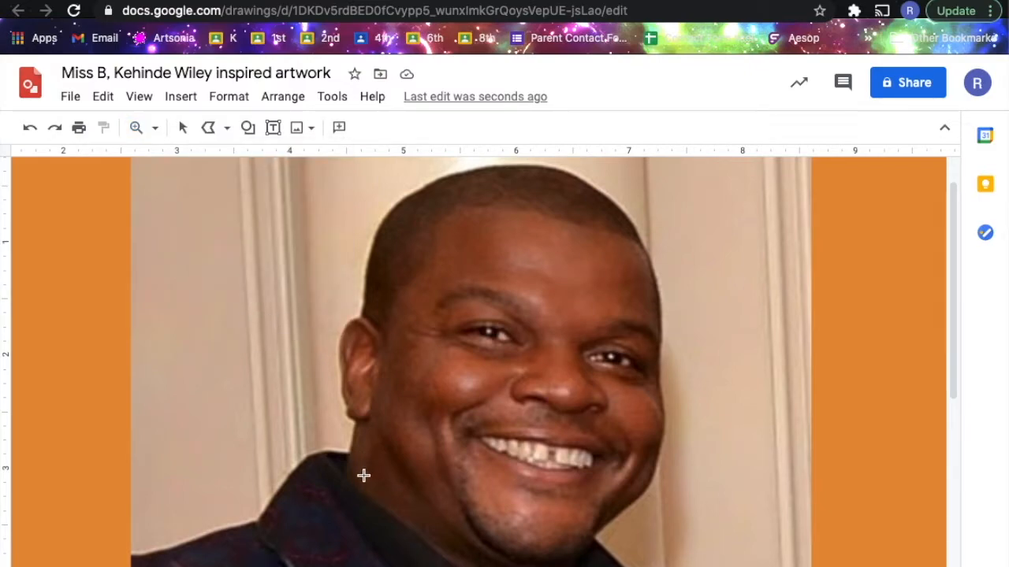
scroll(437, 475, "down", 1)
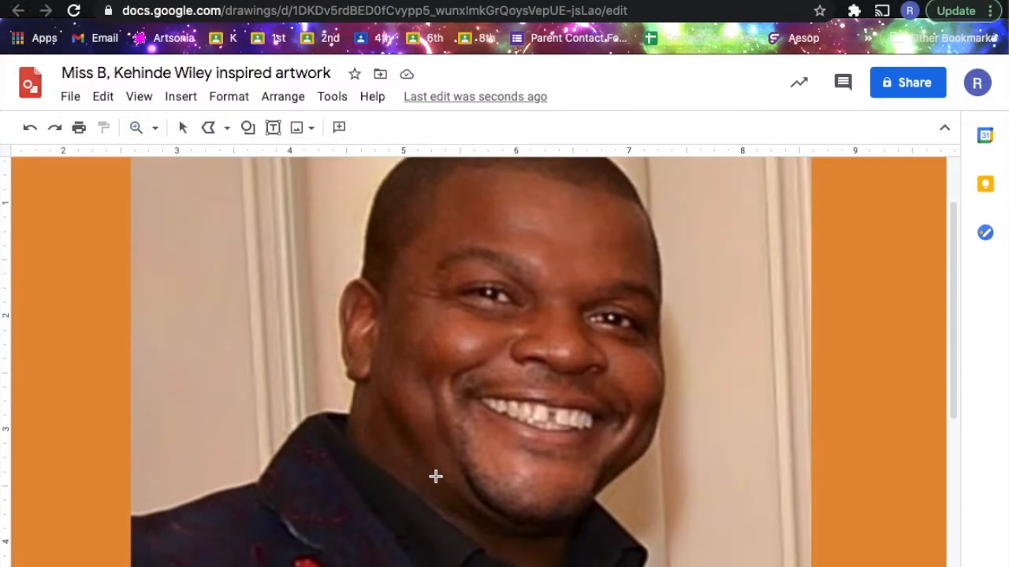
left_click(344, 420)
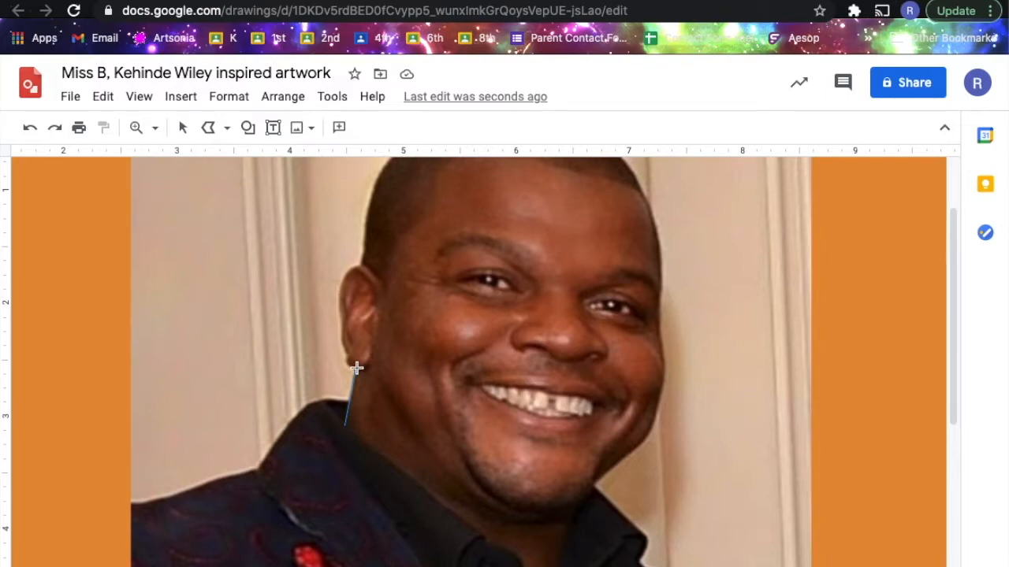
left_click(356, 366)
double_click(356, 367)
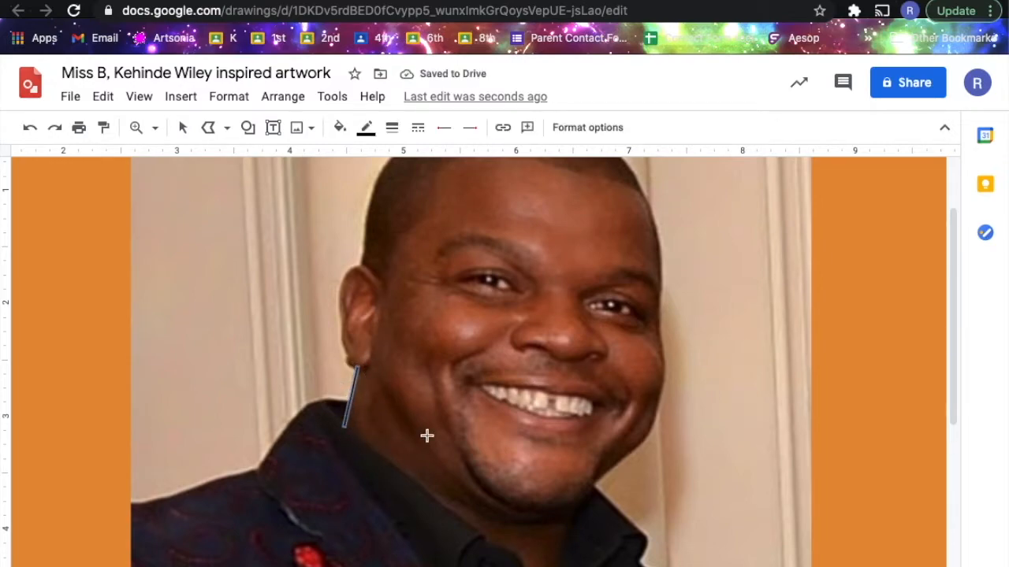
left_click(30, 128)
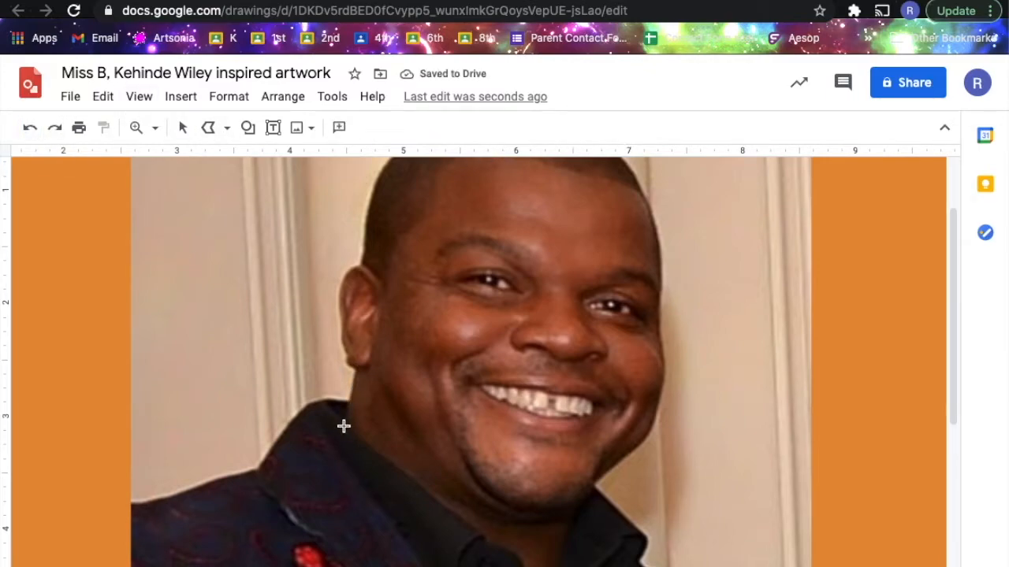
- Try tracing the neck edge and the outer ear with a polyline, and undo the finished open line
left_click_drag(345, 426, 354, 386)
left_click(357, 370)
left_click(345, 361)
left_click(339, 333)
left_click(340, 310)
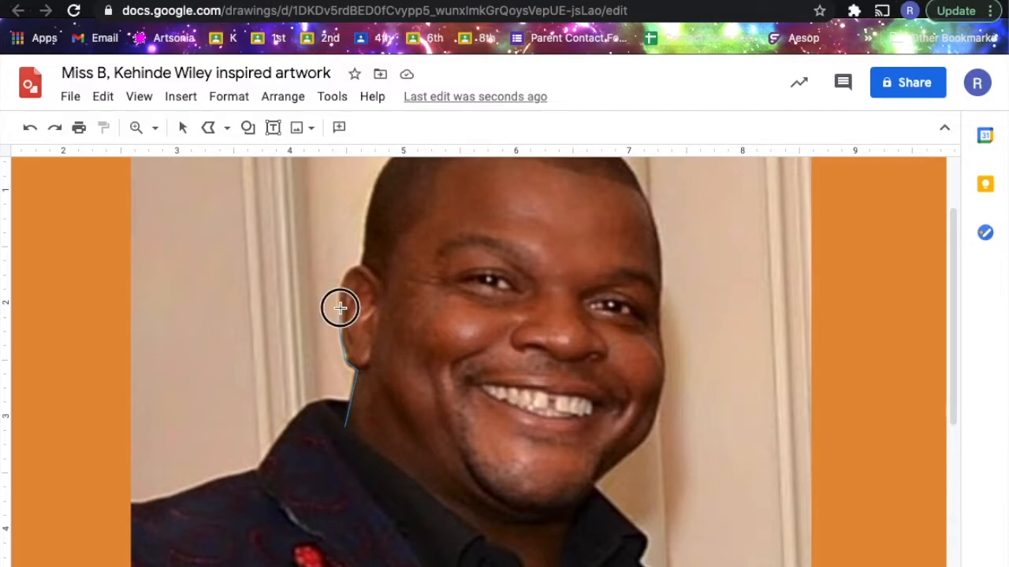
left_click(353, 265)
double_click(362, 266)
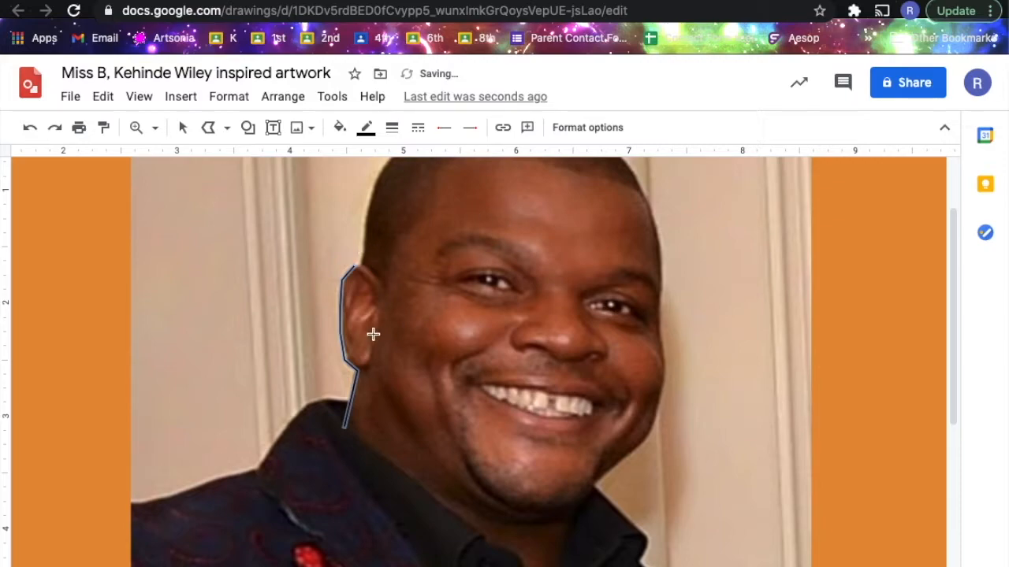
left_click(31, 128)
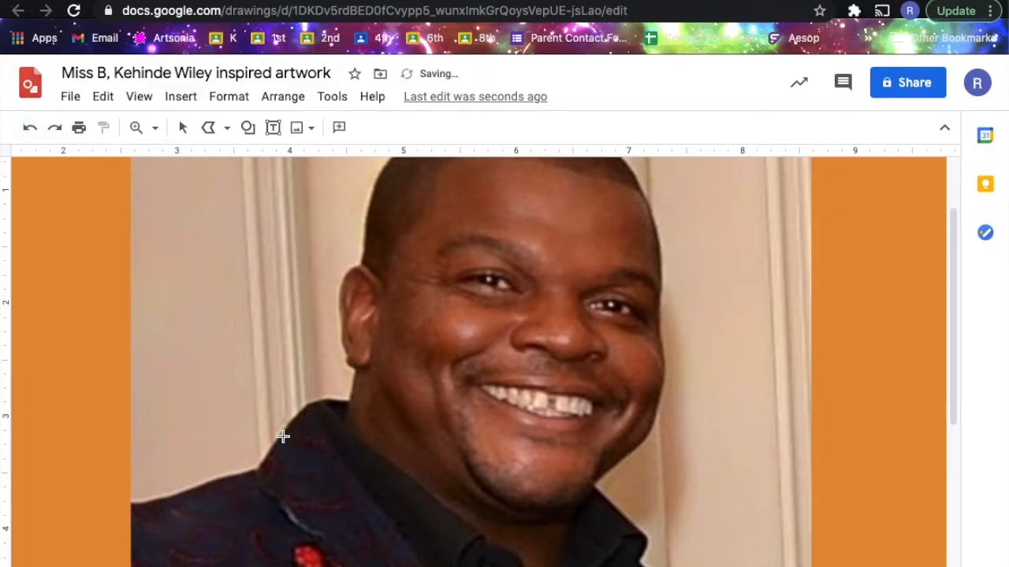
- Start a polyline at the jacket collar and trace up the neck, around the ear and along the side of the head
left_click(343, 425)
left_click(354, 368)
left_click(345, 355)
left_click(339, 290)
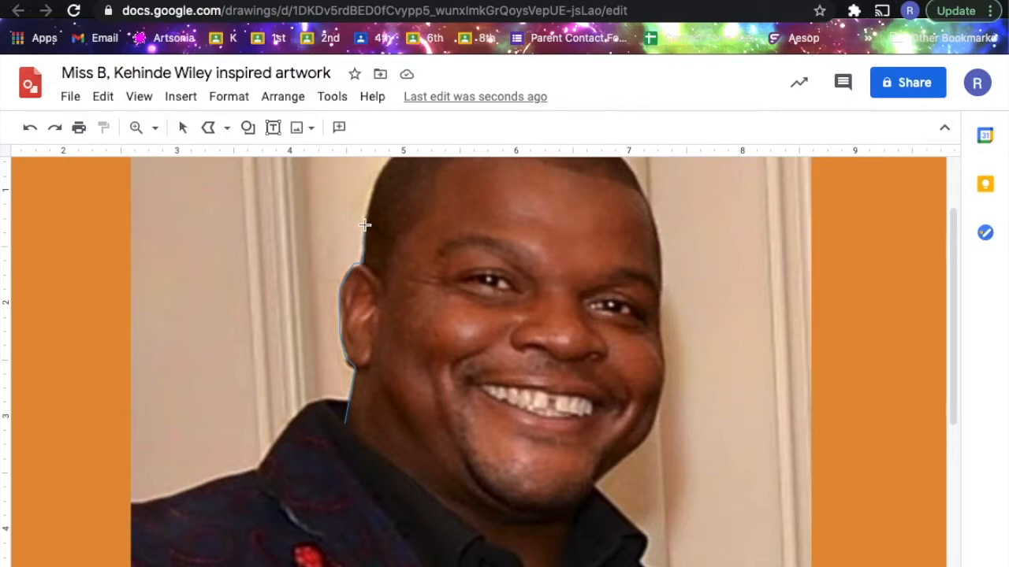
scroll(365, 248, "up", 2)
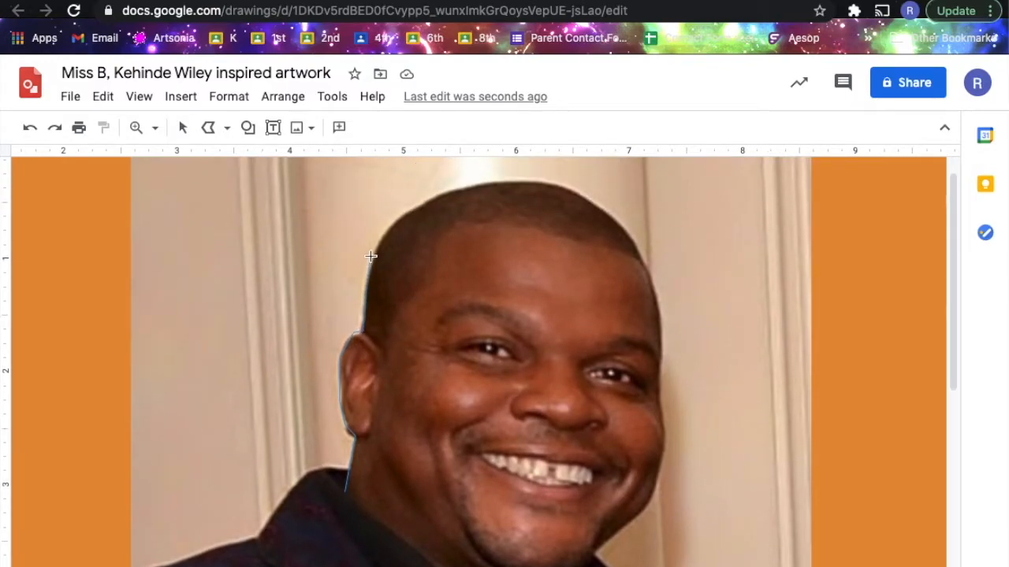
- Continue the polyline over the top of the head, following the hairline's outer edge with short segments
left_click(376, 248)
left_click(396, 218)
left_click(433, 198)
left_click(474, 184)
left_click(526, 182)
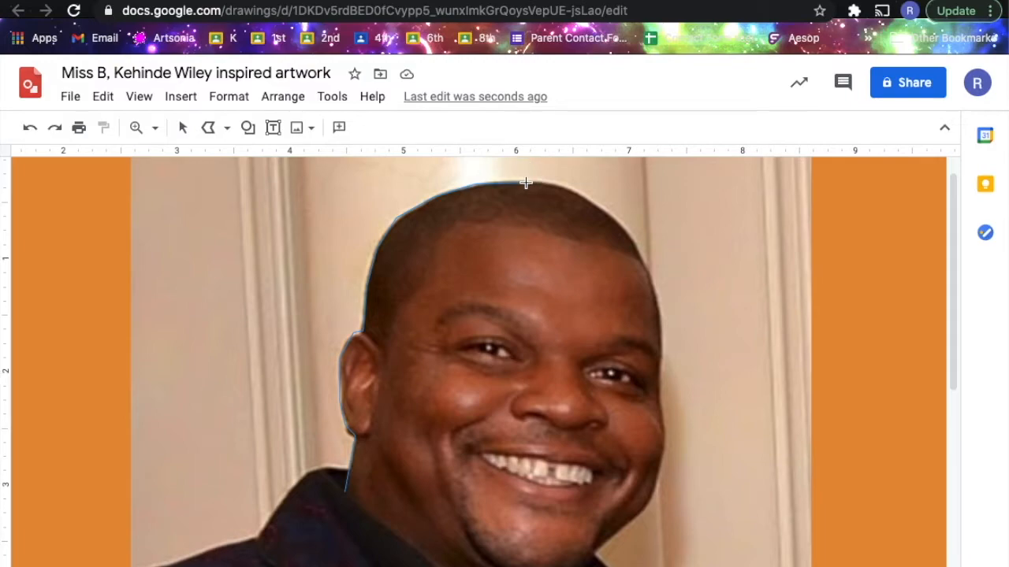
left_click(571, 189)
left_click(616, 216)
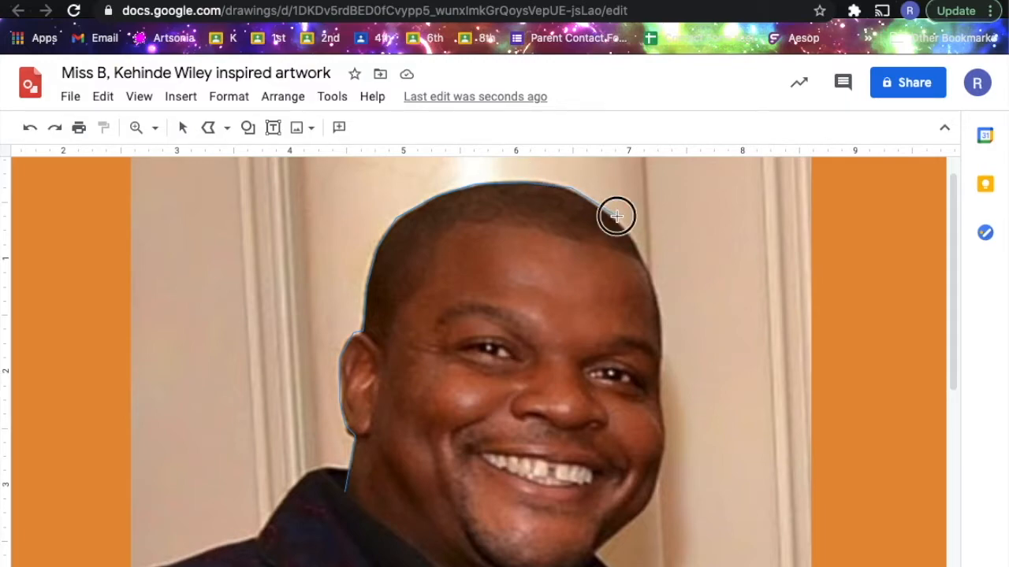
- Continue the polyline down the far side of the forehead and cheek to the jaw
left_click(644, 256)
left_click(659, 306)
left_click(661, 354)
left_click(658, 395)
left_click(665, 437)
left_click(660, 481)
left_click(650, 507)
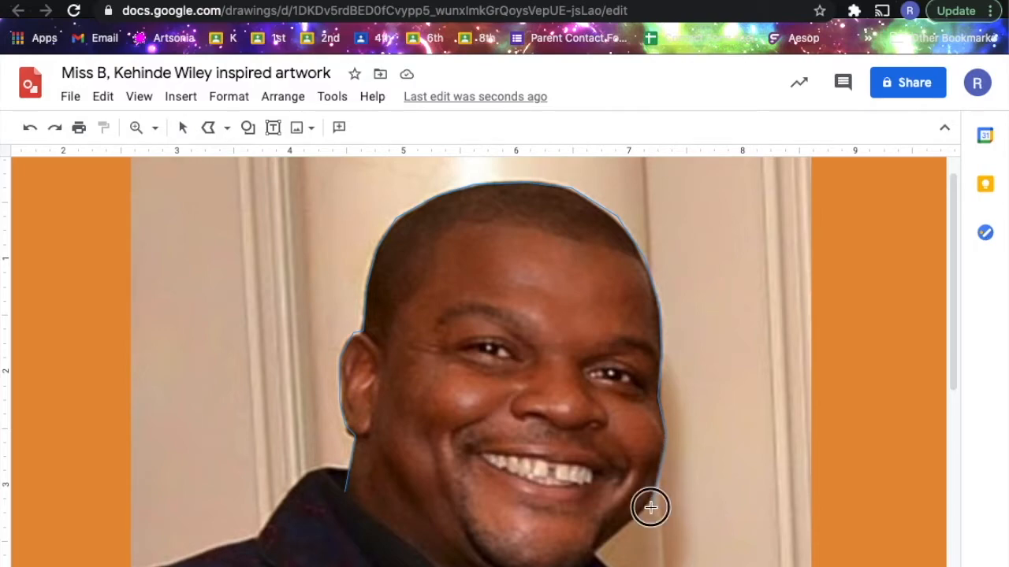
left_click(614, 536)
scroll(612, 536, "down", 3)
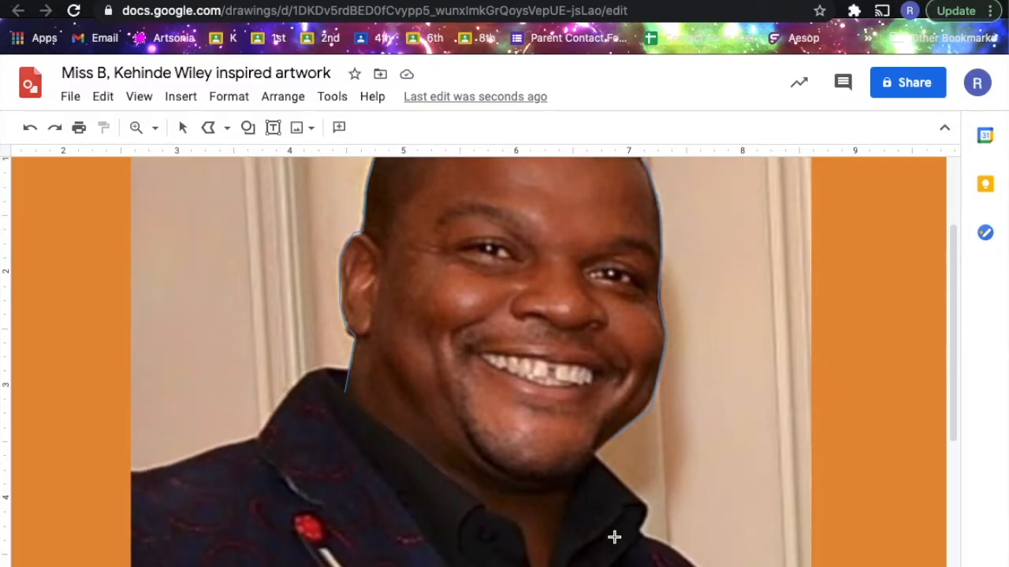
- Trace the neck opening down to the shirt's V and back up along the collar, closing the polyline at its starting point
left_click(588, 459)
left_click(573, 487)
scroll(550, 561, "down", 2)
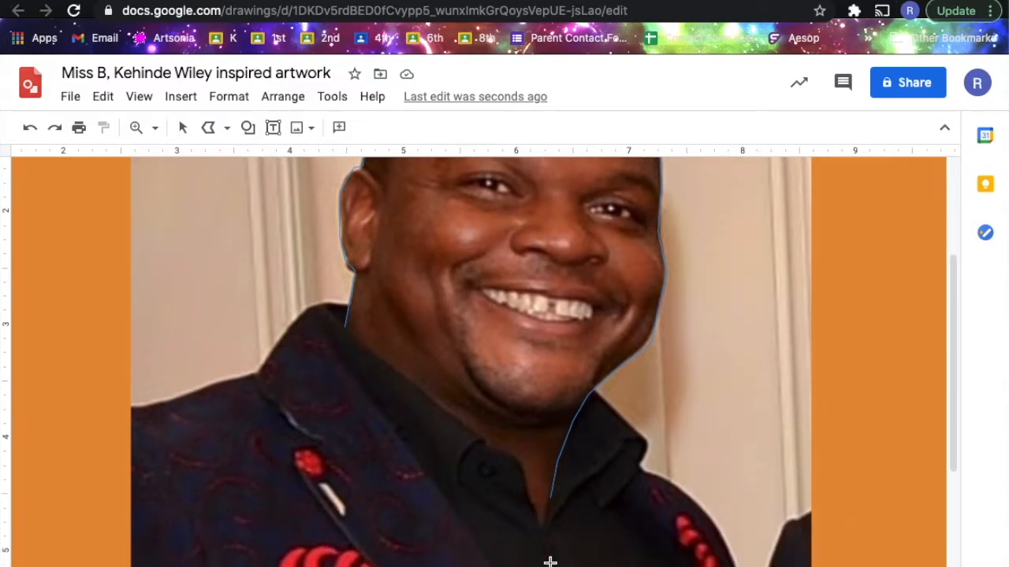
left_click(541, 520)
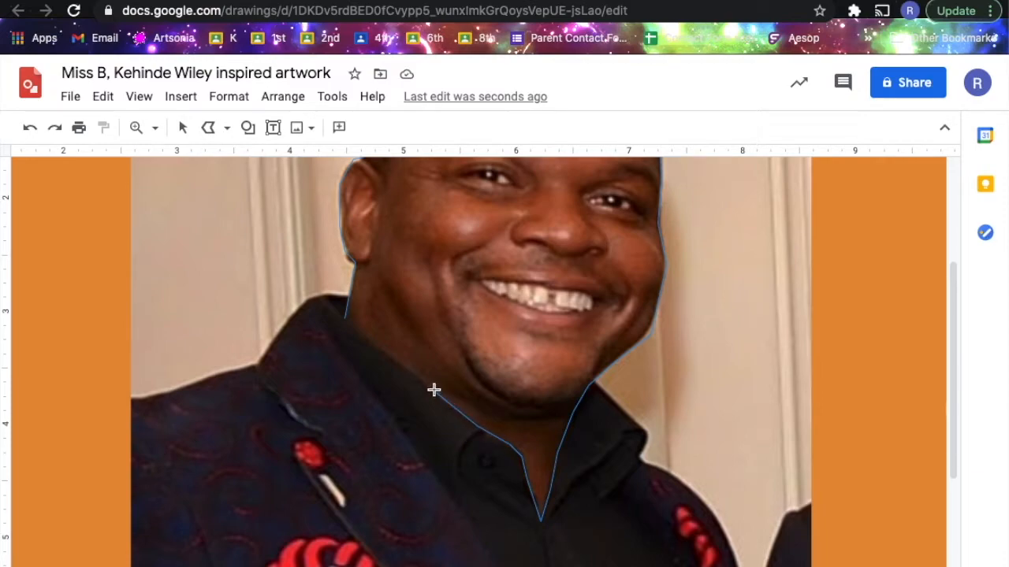
left_click(377, 349)
left_click(345, 322)
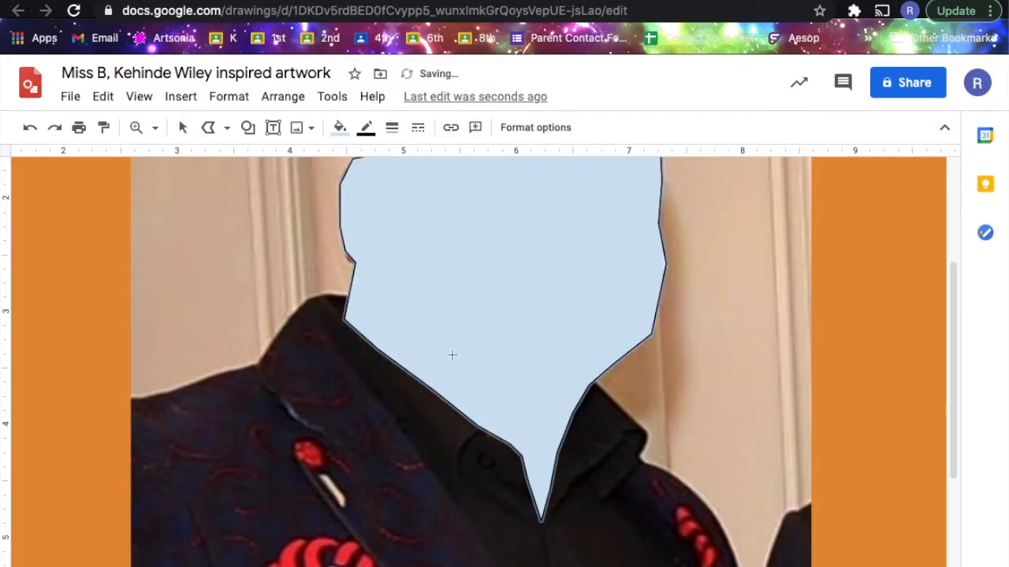
- Fill the traced face shape with the light brown custom colour and give its outline the same colour
scroll(517, 381, "up", 2)
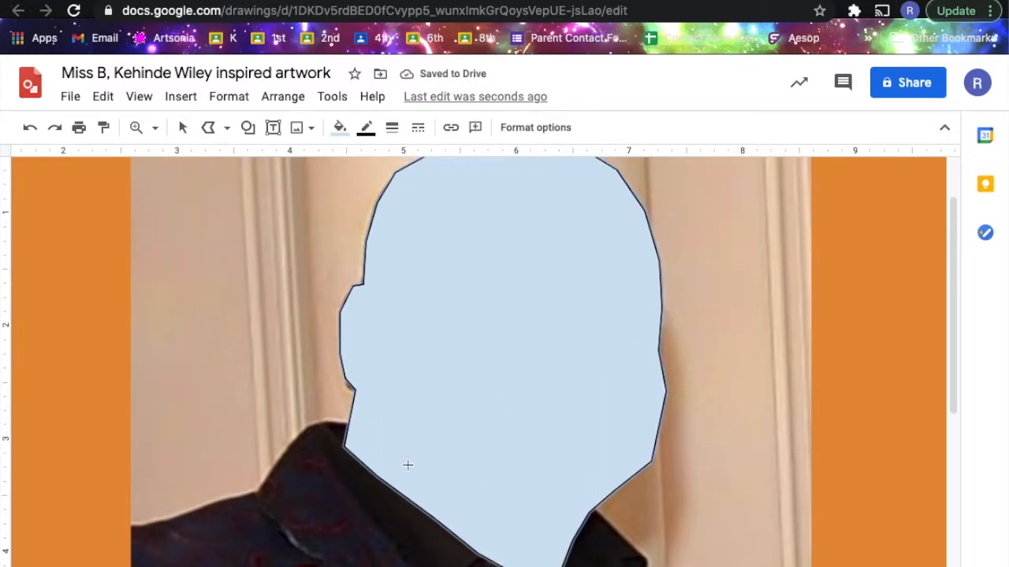
scroll(471, 382, "down", 2)
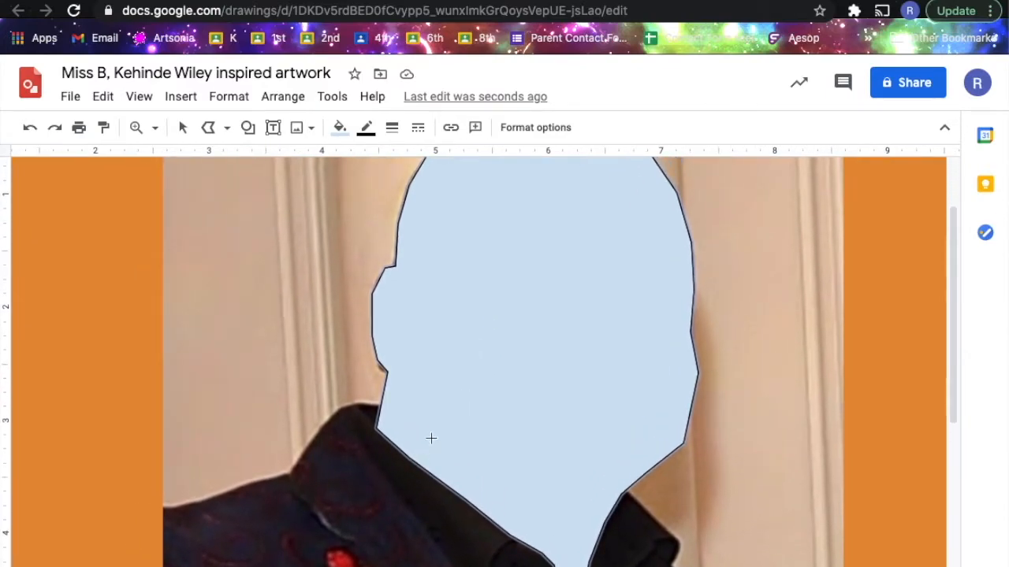
left_click(154, 127)
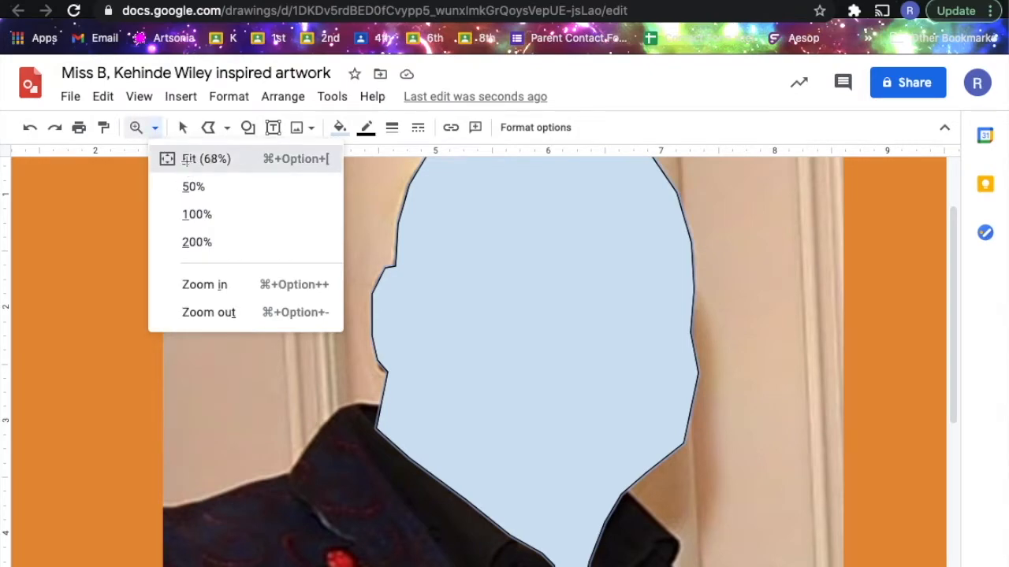
left_click(188, 163)
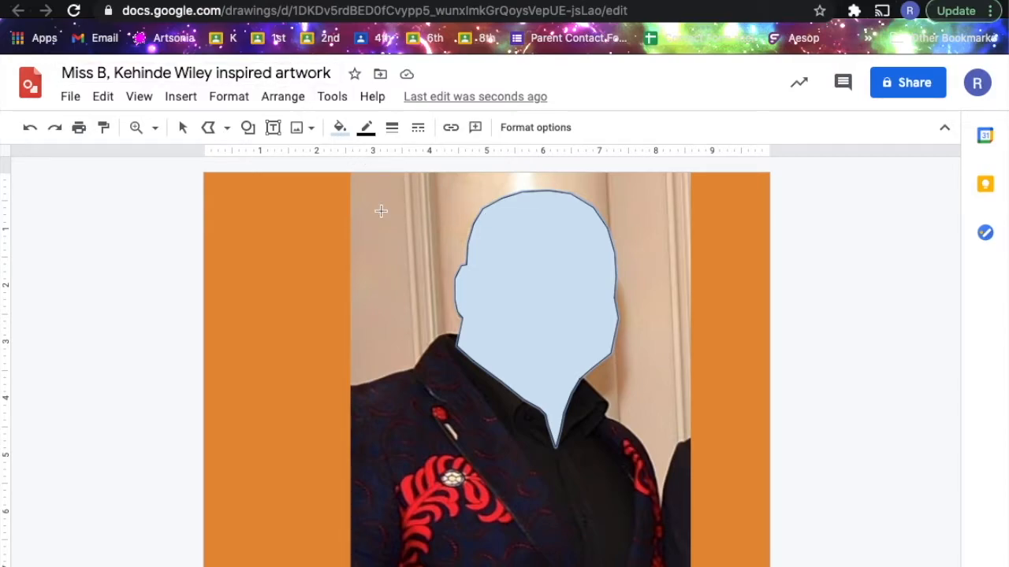
left_click(340, 130)
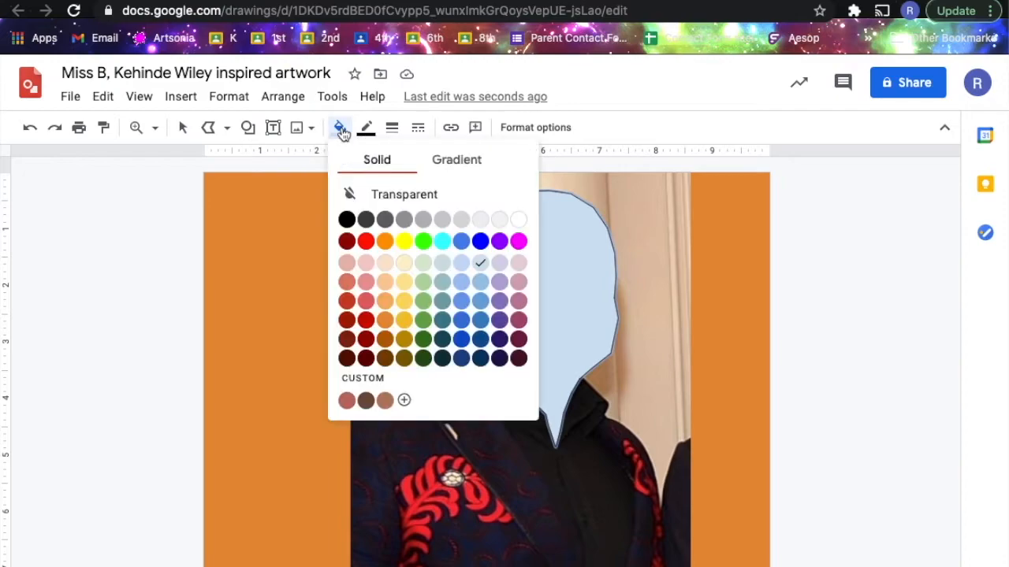
left_click(385, 405)
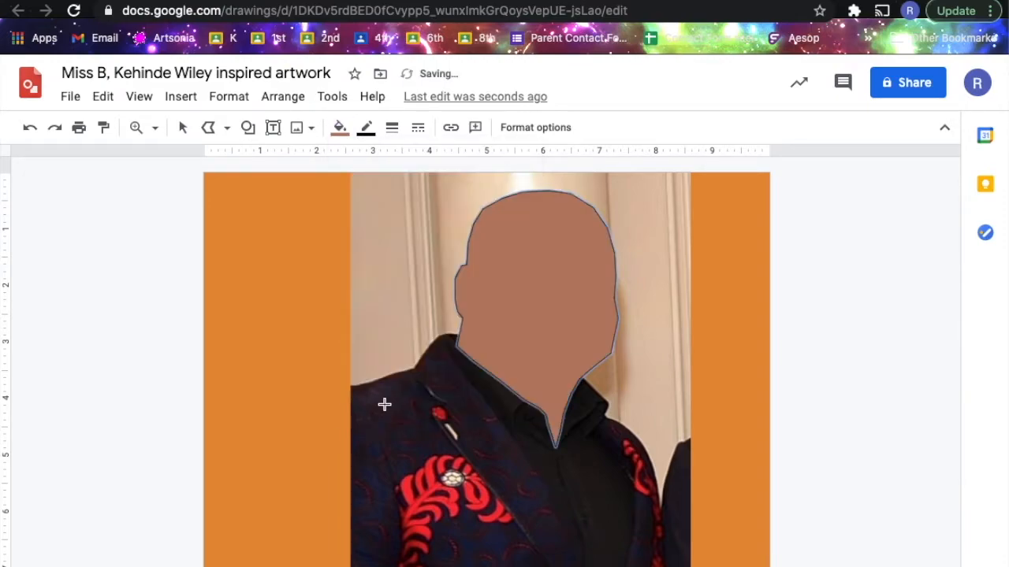
left_click(366, 131)
left_click(411, 368)
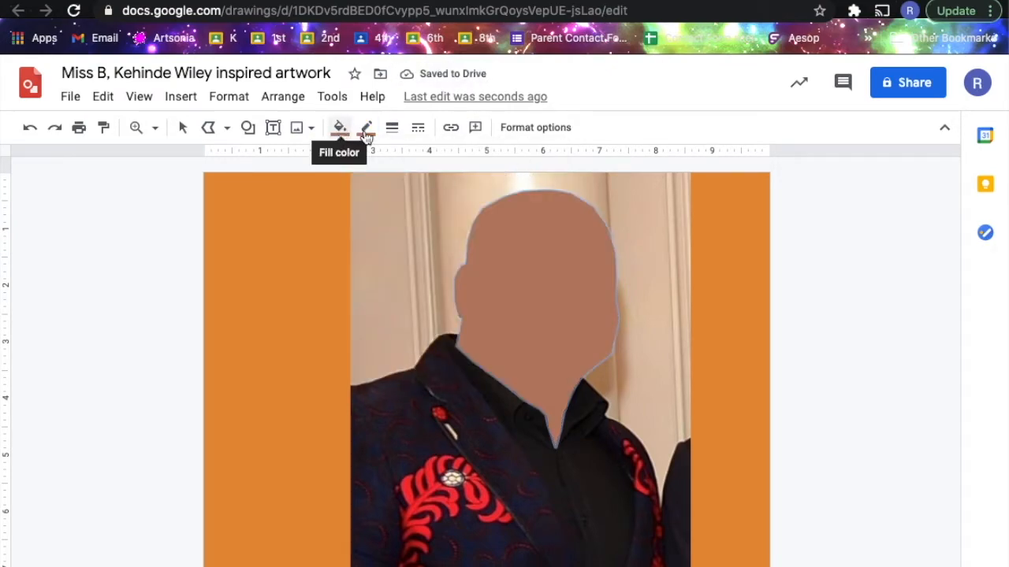
left_click(183, 132)
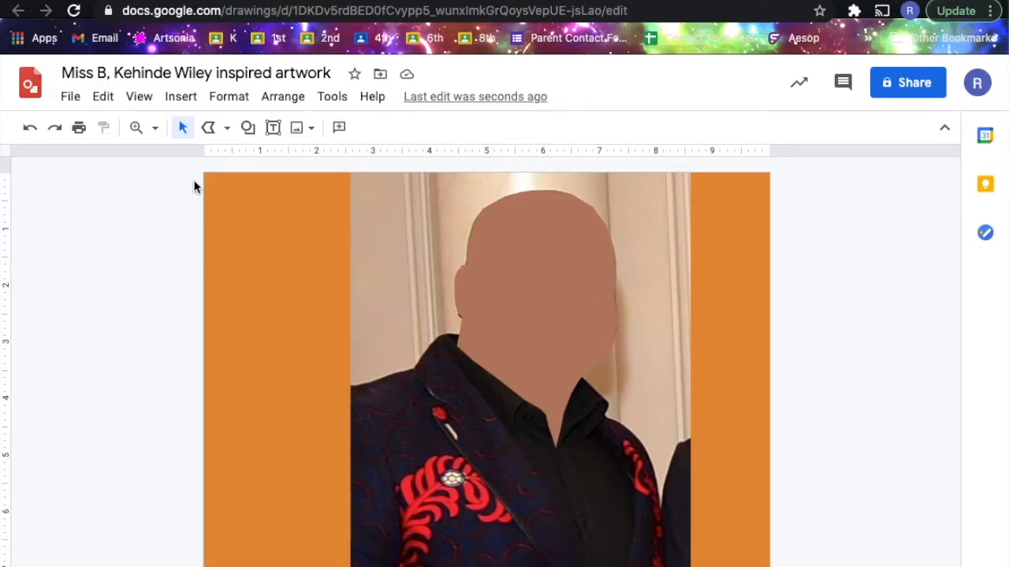
- Open the face shape's points for editing and move the point below the ear to cover the exposed earlobe
left_click(136, 127)
left_click(461, 319)
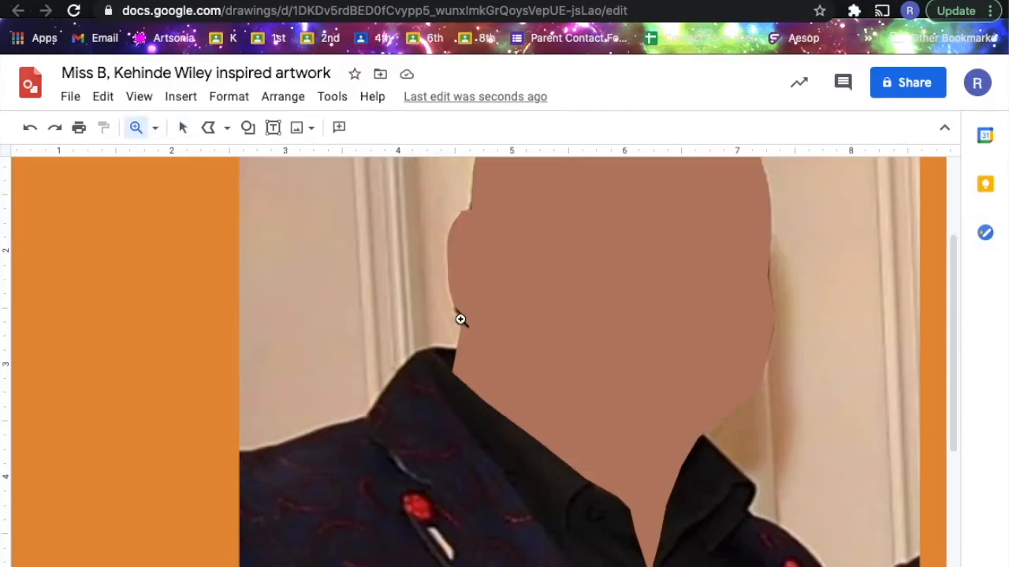
left_click(461, 319)
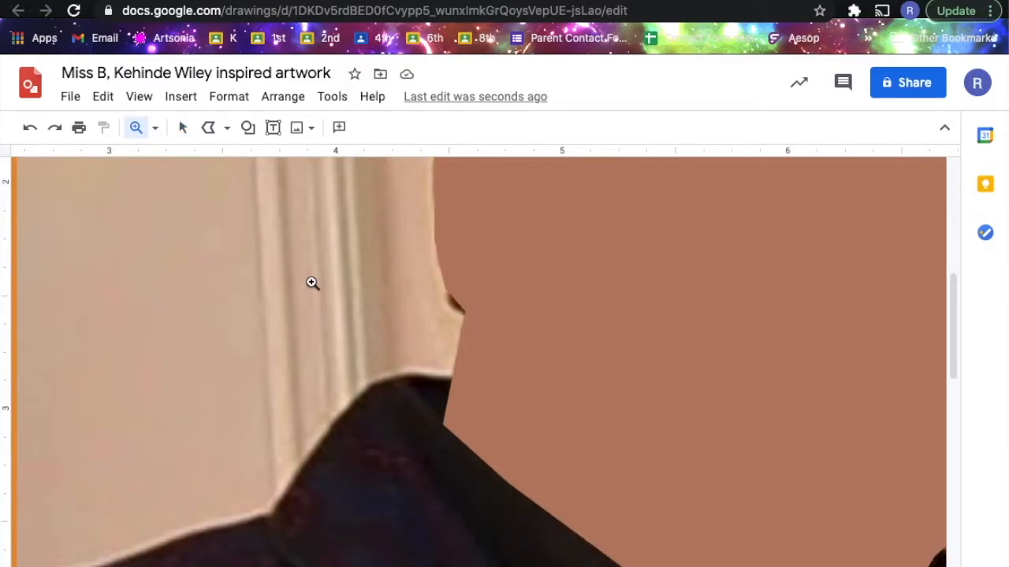
left_click(182, 129)
left_click(569, 245)
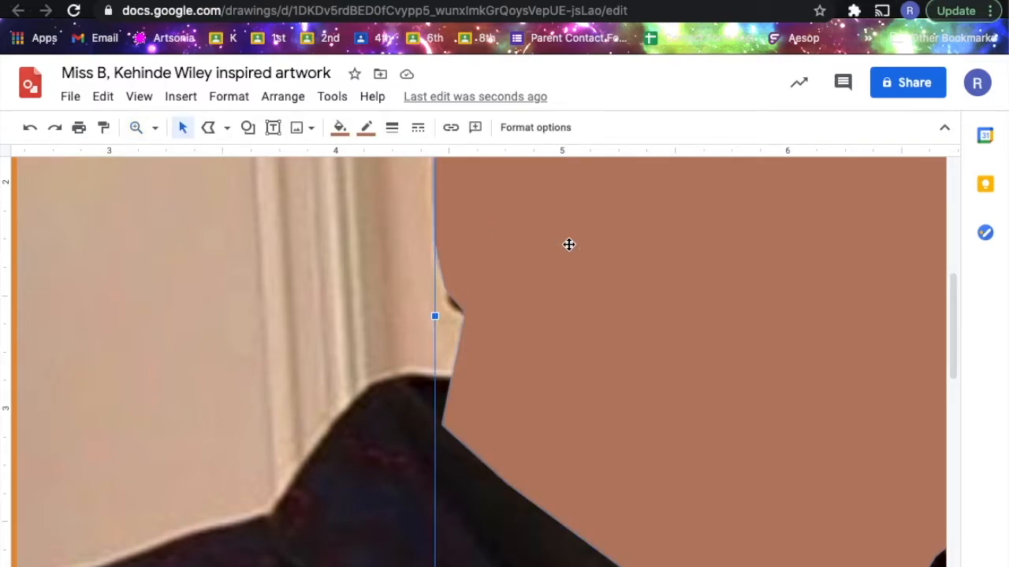
double_click(597, 308)
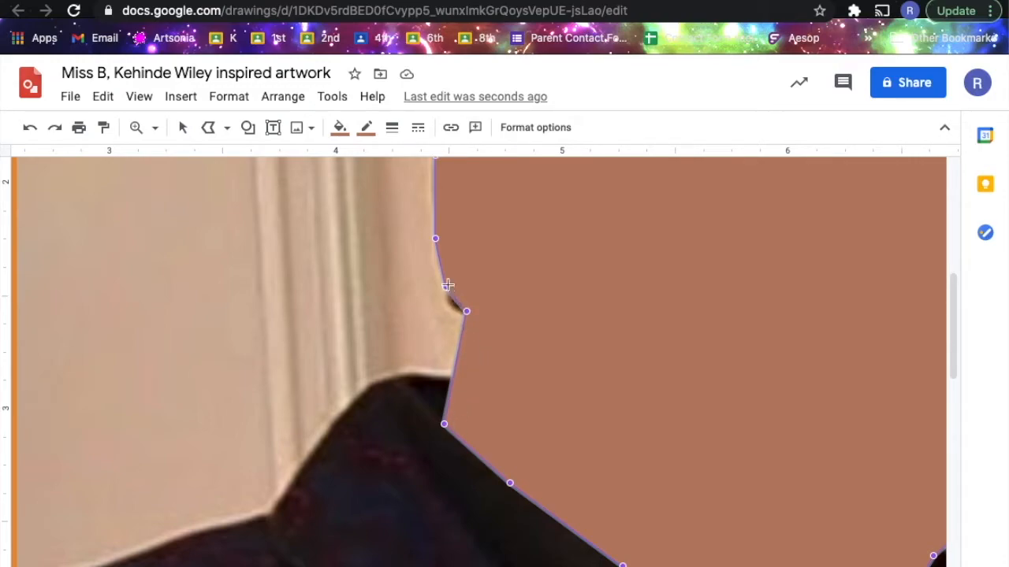
left_click_drag(449, 300, 450, 305)
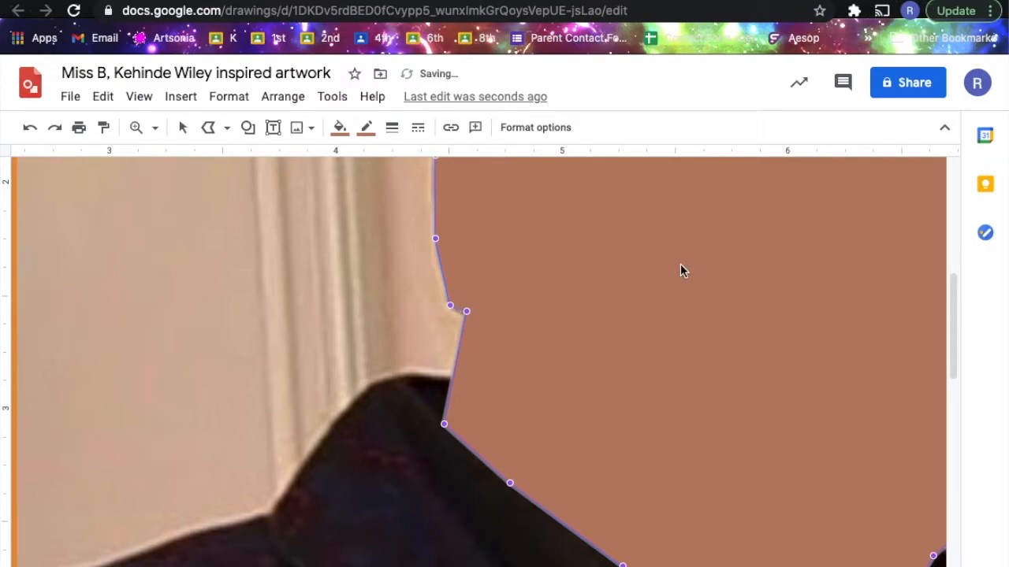
- Move the inward point on the far side of the face outward to match the photo's cheek edge
scroll(508, 331, "up", 3)
scroll(507, 331, "right", 2)
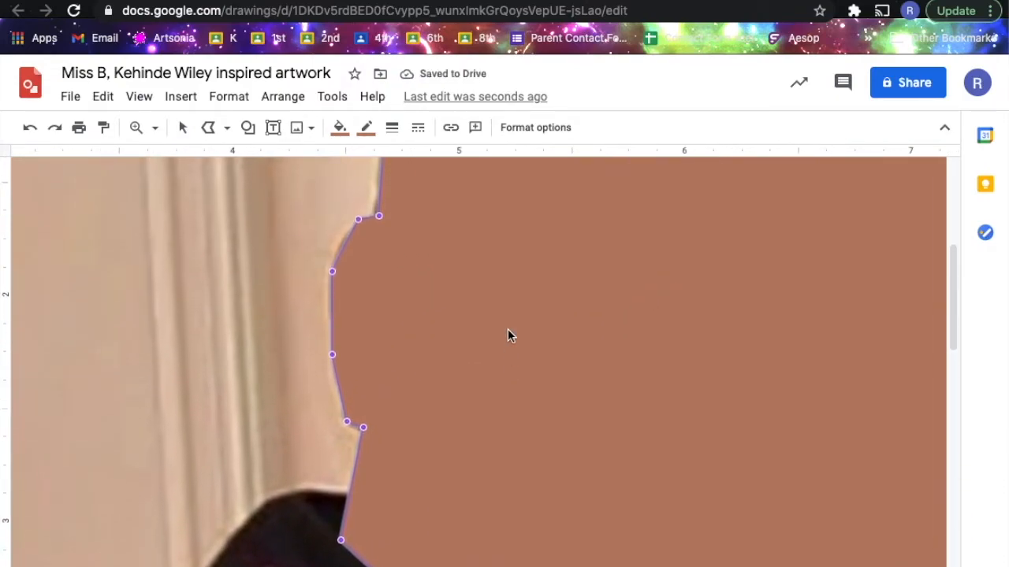
scroll(507, 335, "up", 3)
scroll(507, 335, "right", 1)
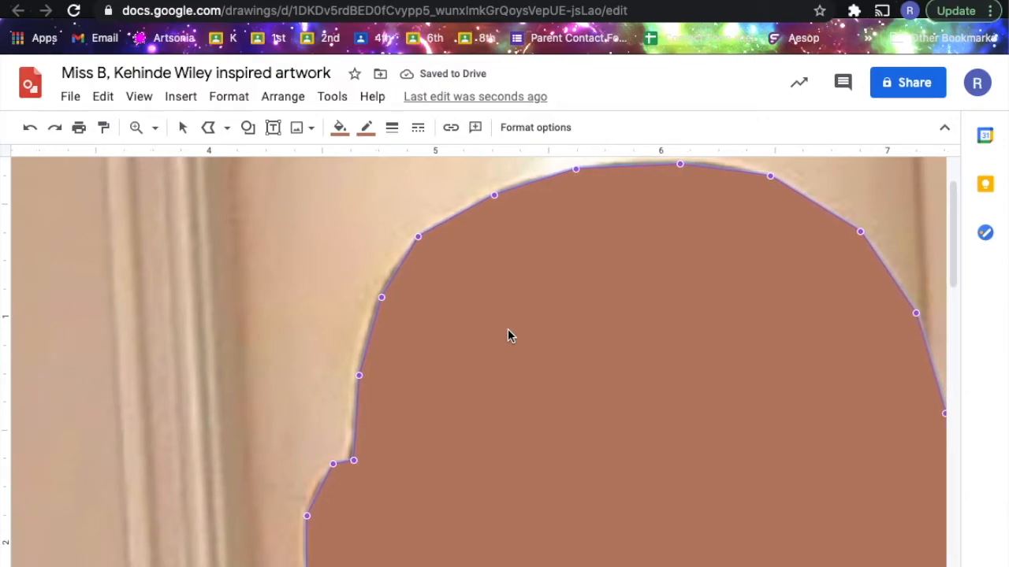
scroll(507, 335, "down", 2)
scroll(507, 335, "right", 4)
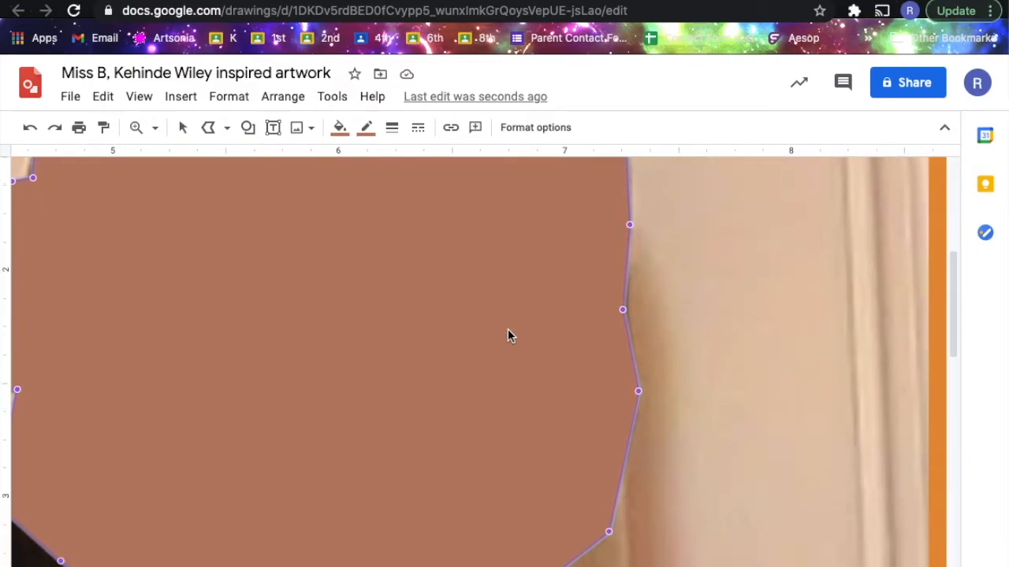
scroll(507, 336, "down", 3)
scroll(508, 336, "up", 4)
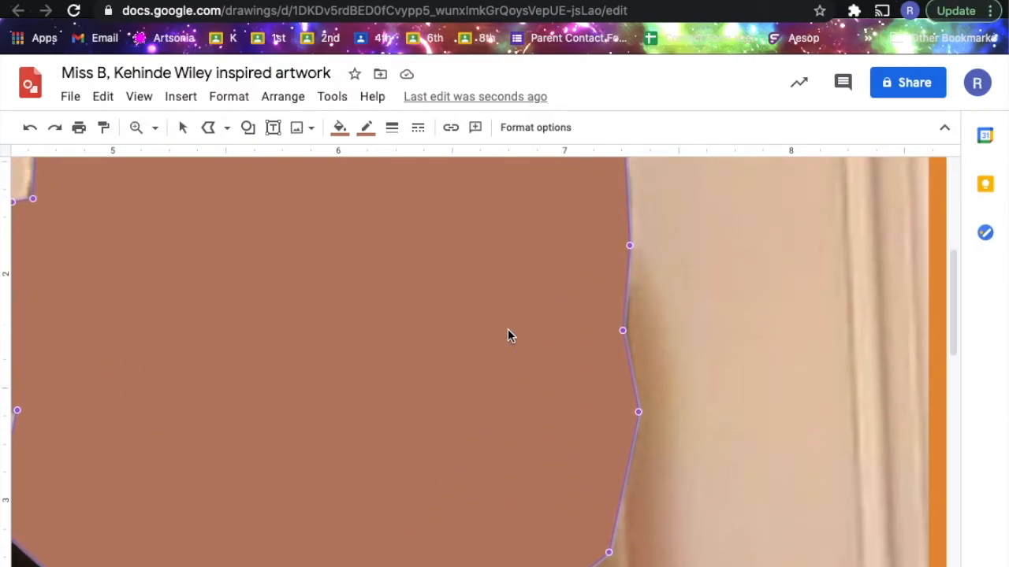
left_click_drag(623, 360, 628, 363)
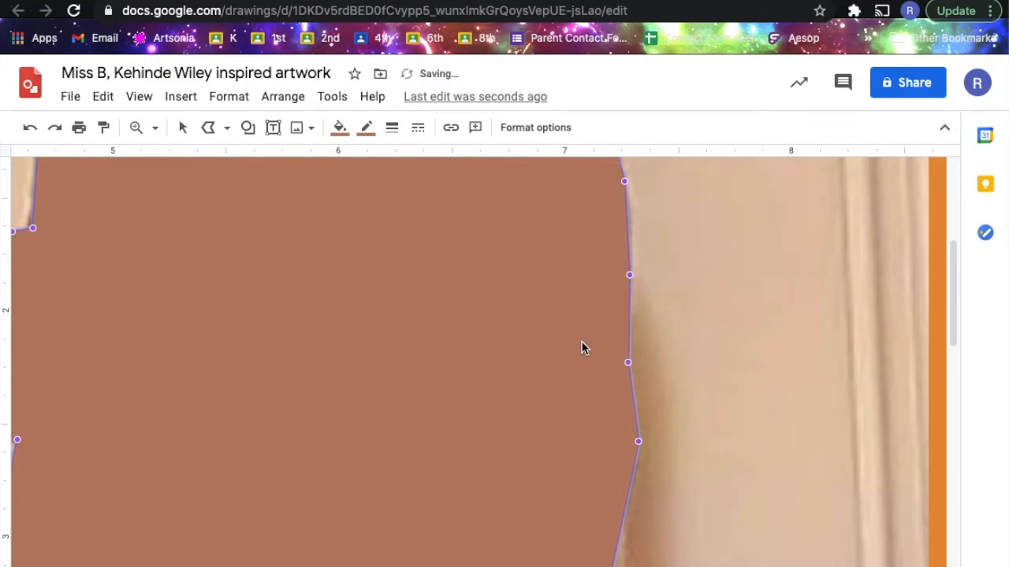
- Adjust the outline point on the far upper curve of the head and finish editing the face shape's points
scroll(581, 349, "up", 2)
scroll(570, 254, "up", 1)
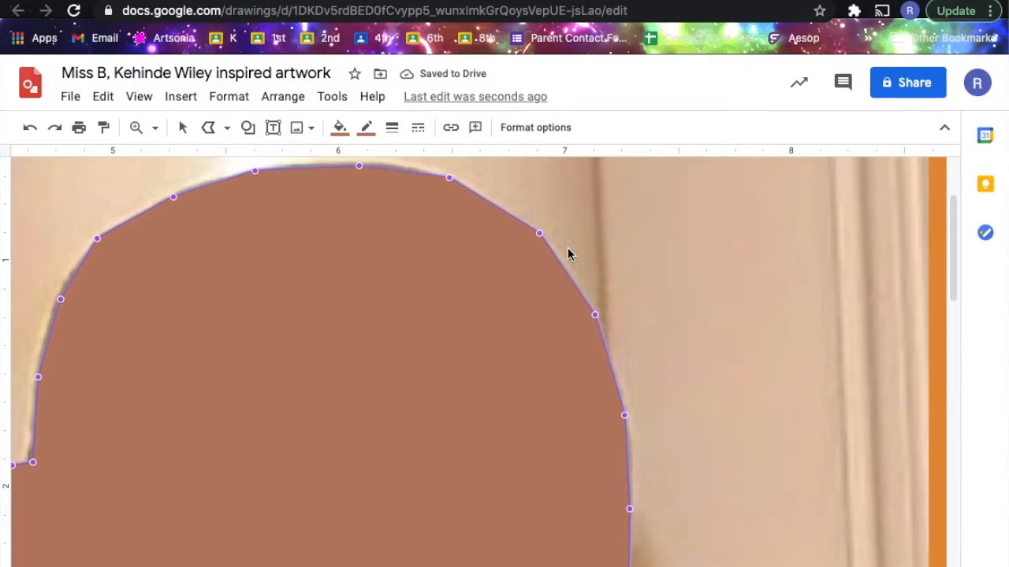
scroll(570, 254, "up", 1)
mouse_move(447, 241)
left_mouse_down()
mouse_move(513, 180)
mouse_move(469, 256)
mouse_move(453, 248)
left_mouse_up()
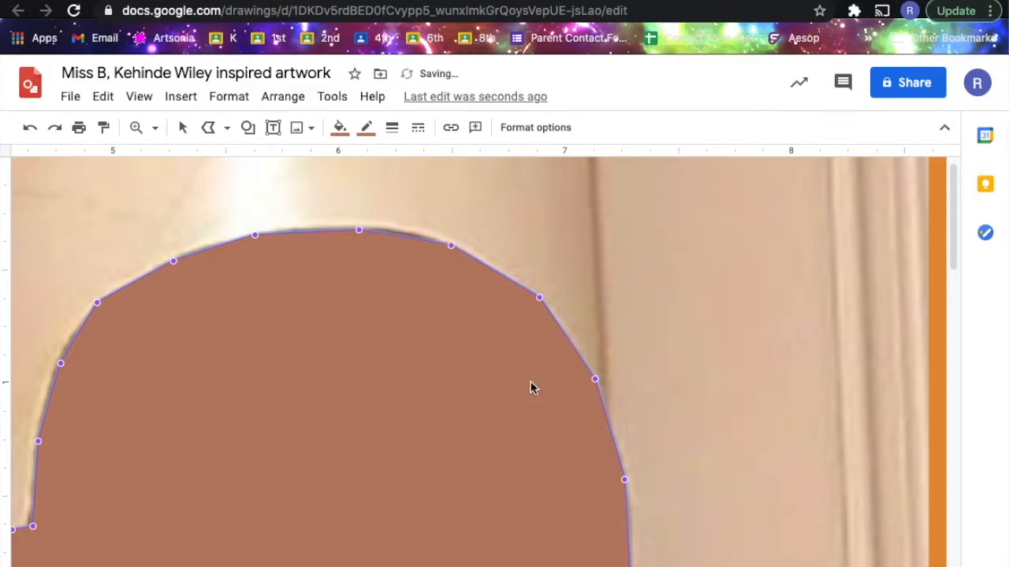
scroll(531, 387, "down", 4)
scroll(531, 387, "left", 3)
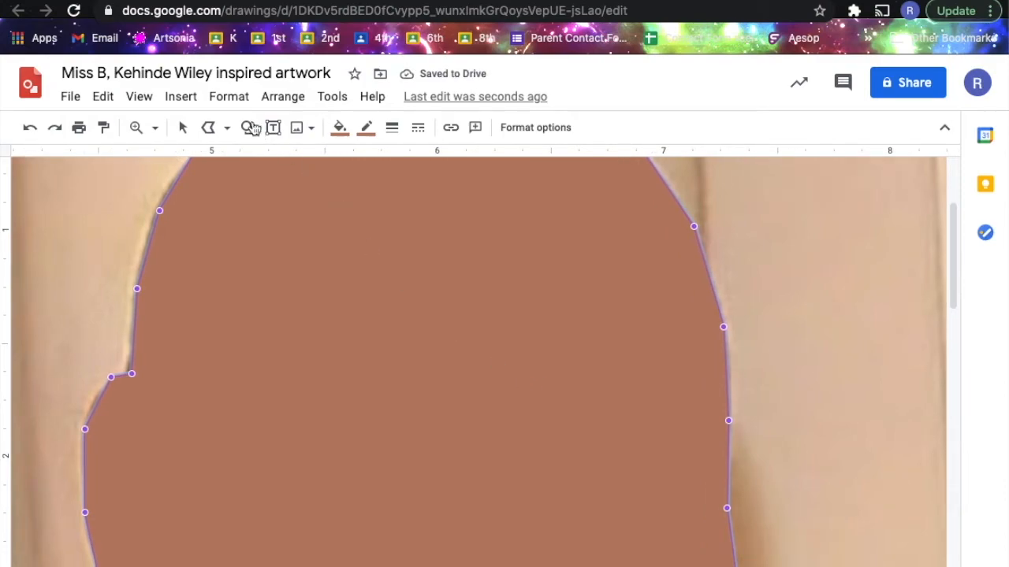
left_click(155, 130)
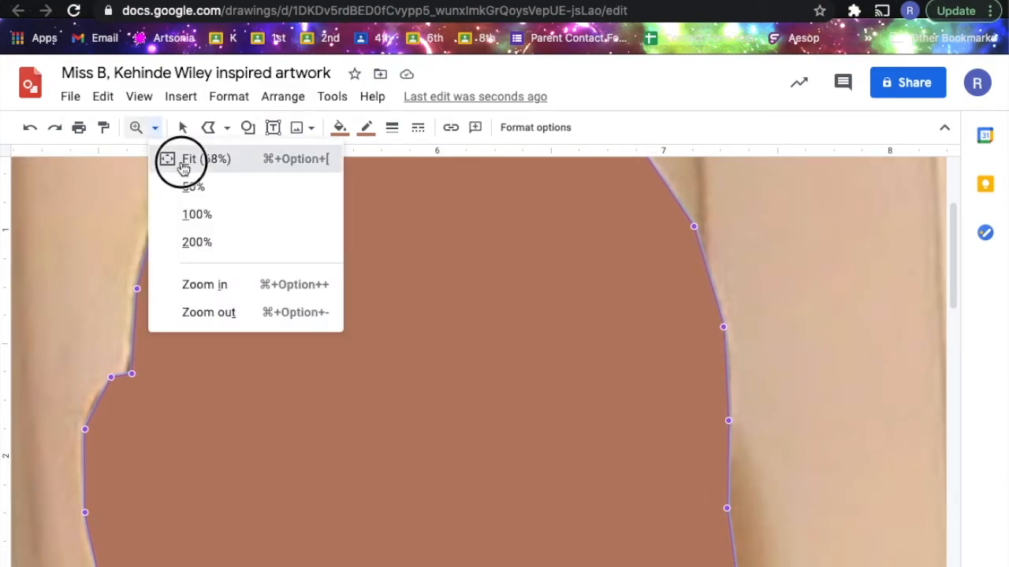
left_click(182, 160)
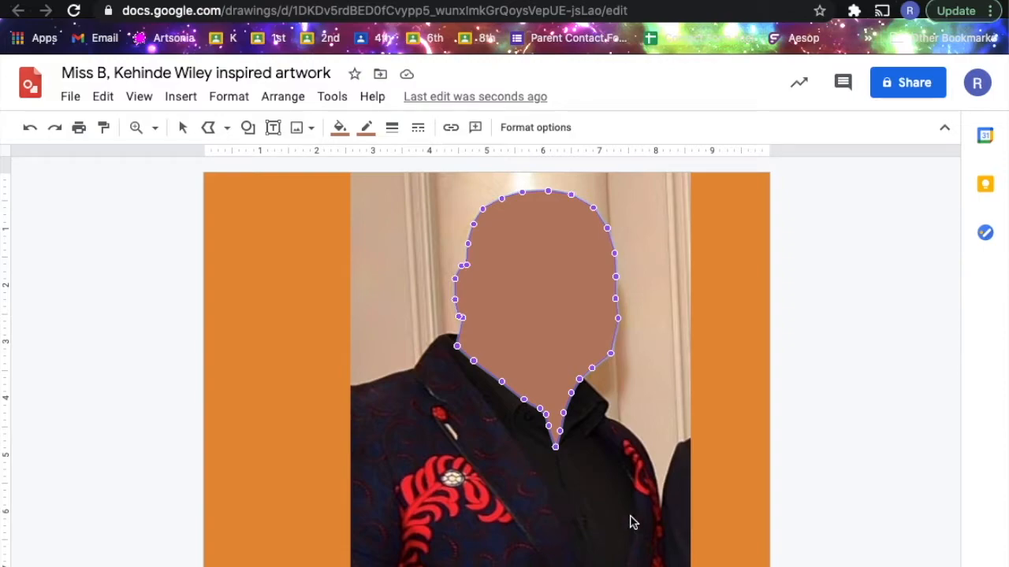
left_click(182, 128)
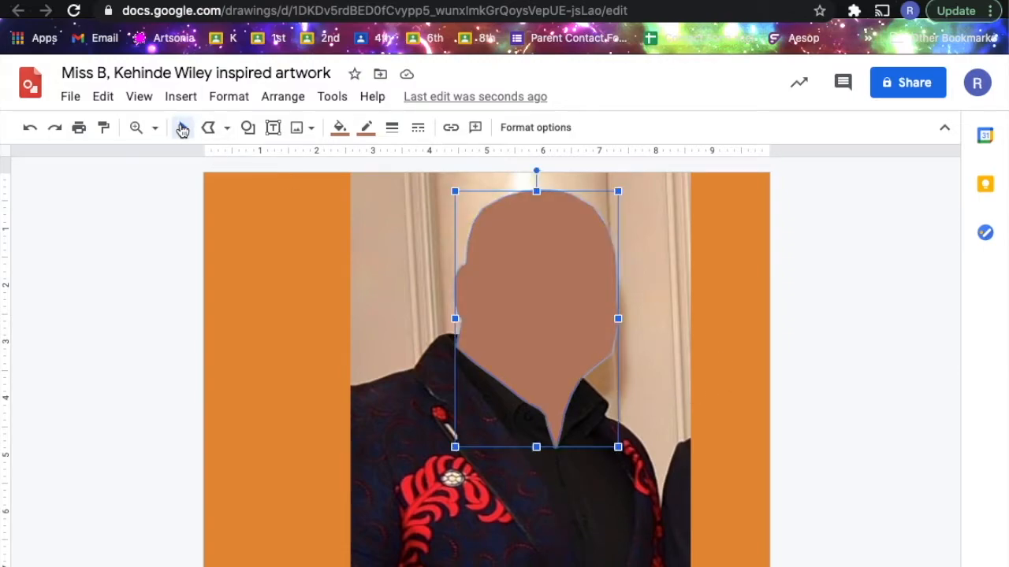
left_click(741, 423)
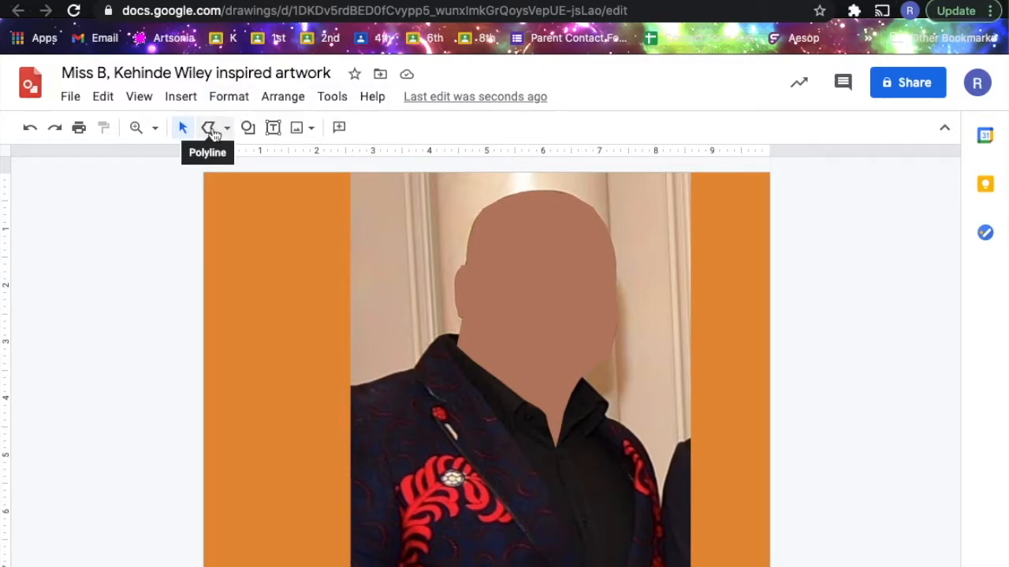
- Try to outline the near shoulder and the jacket collar with a polyline starting at the photo's edge
left_click(138, 134)
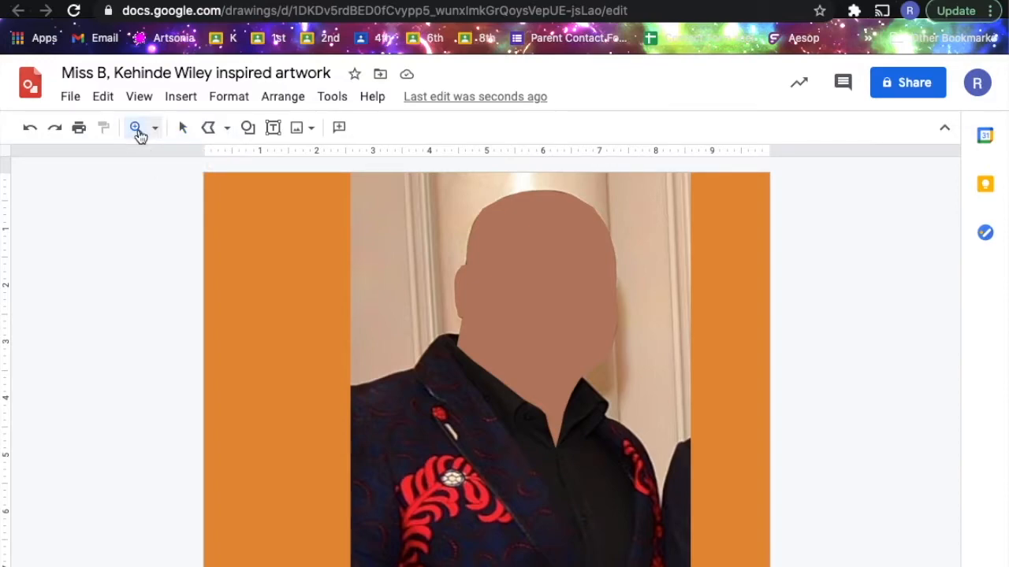
left_click(439, 460)
scroll(636, 435, "down", 3)
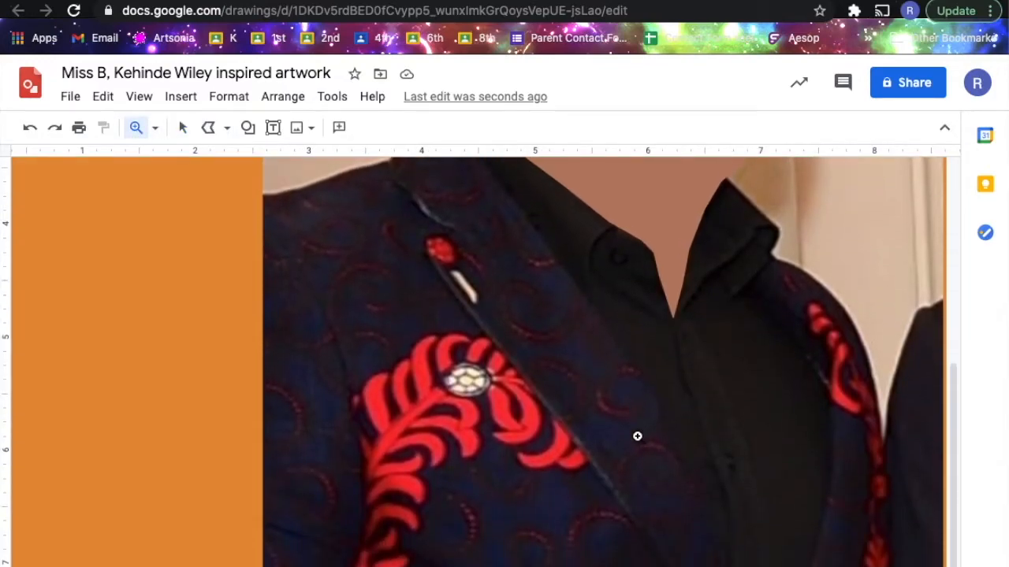
scroll(636, 436, "right", 4)
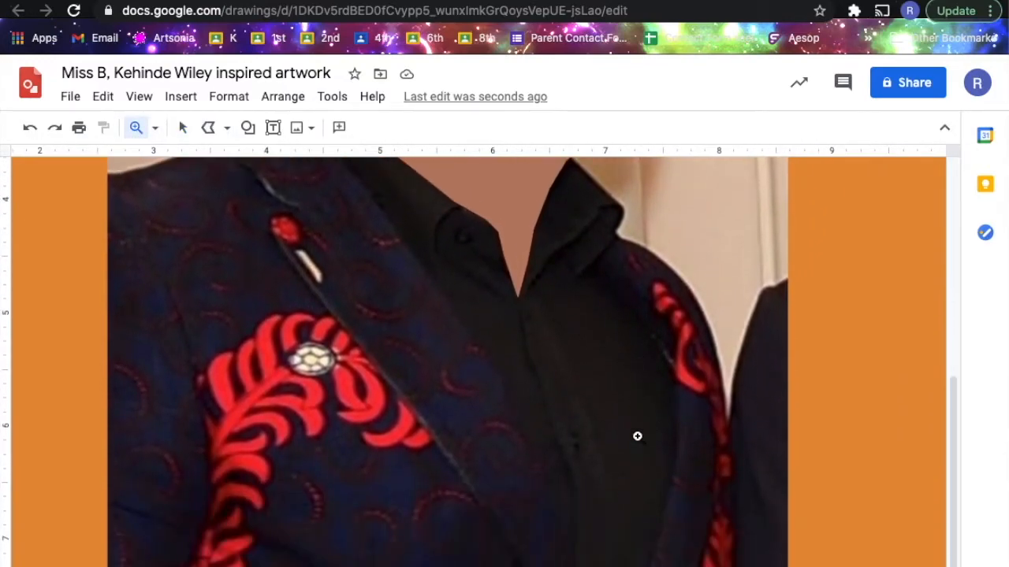
scroll(637, 436, "up", 4)
scroll(637, 435, "left", 2)
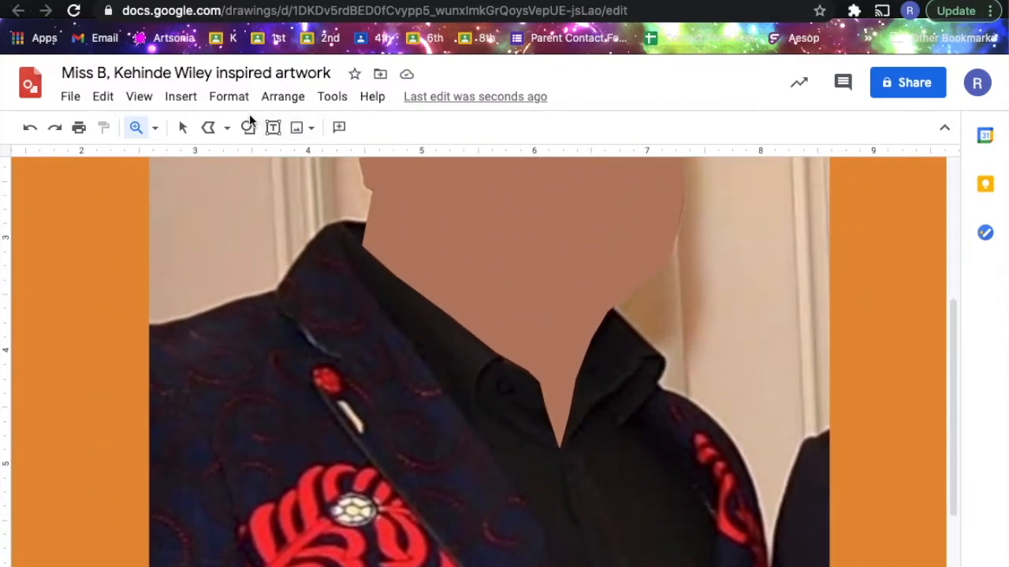
left_click(208, 126)
left_click_drag(149, 323, 178, 318)
left_click_drag(180, 319, 276, 290)
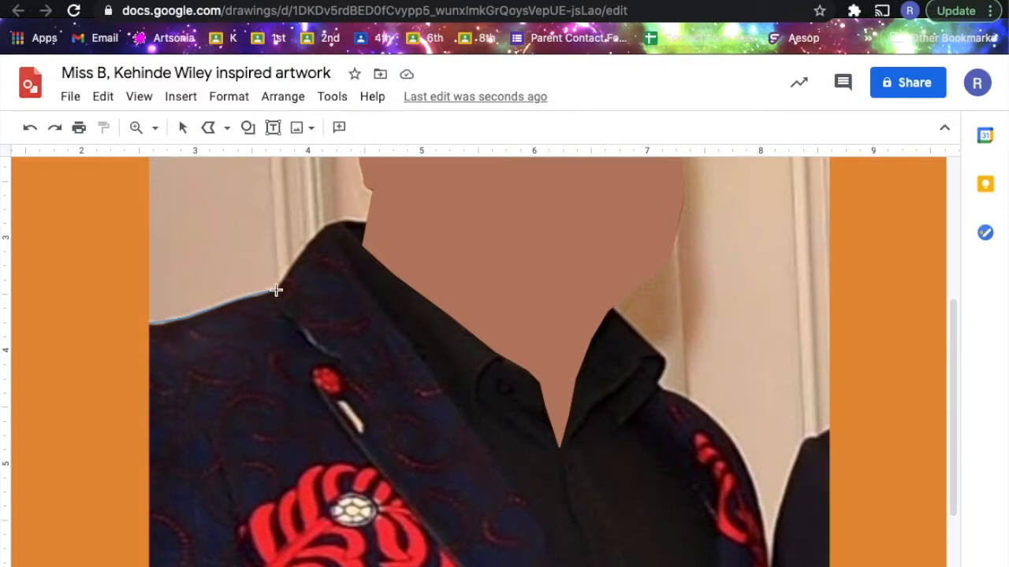
mouse_move(276, 290)
left_mouse_down()
mouse_move(321, 228)
mouse_move(345, 216)
mouse_move(361, 243)
left_mouse_up()
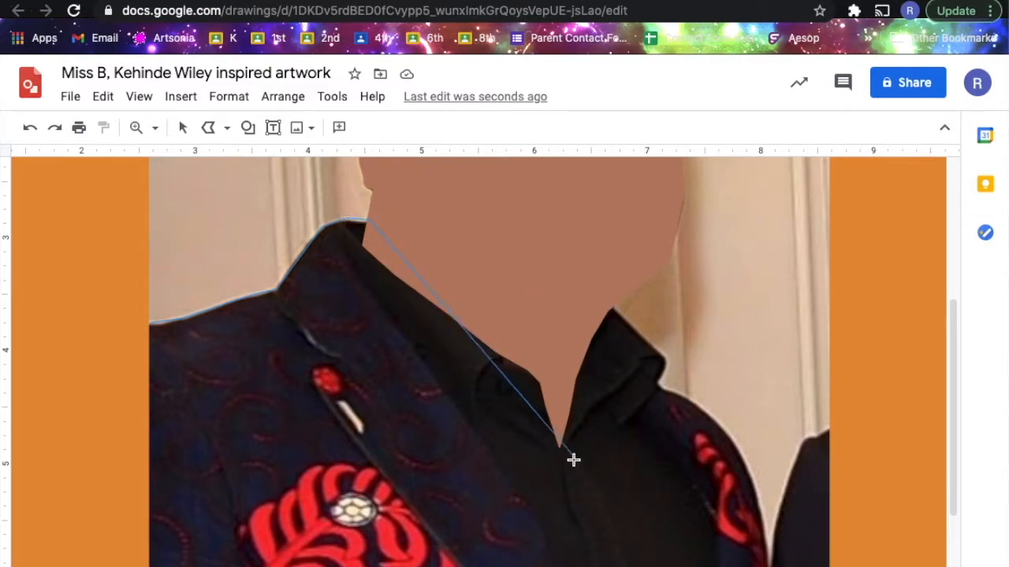
- Try to extend the polyline across the neck and around the far shirt collar, and undo the outline
left_click(613, 308)
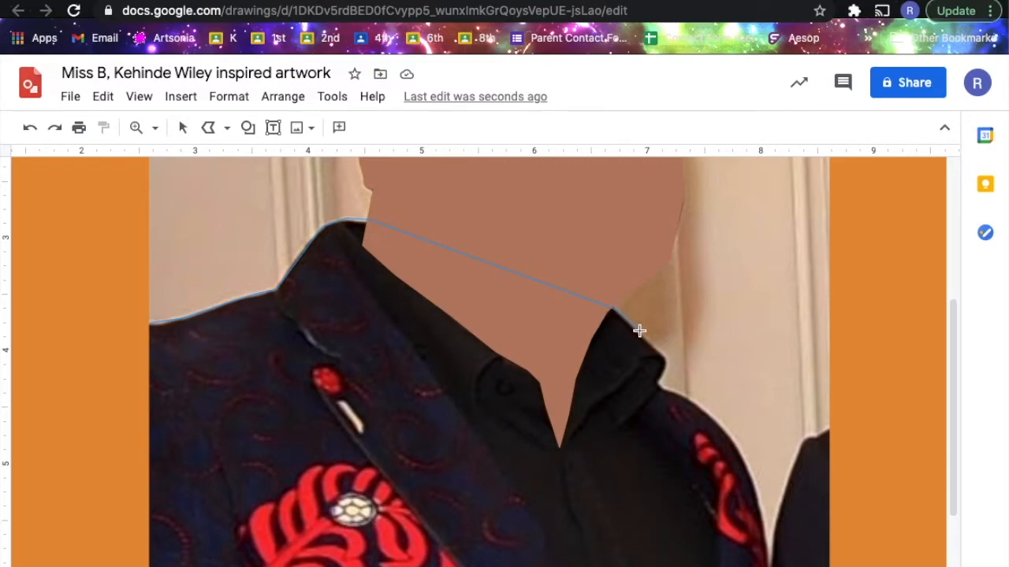
left_click(668, 360)
left_click(657, 379)
double_click(660, 386)
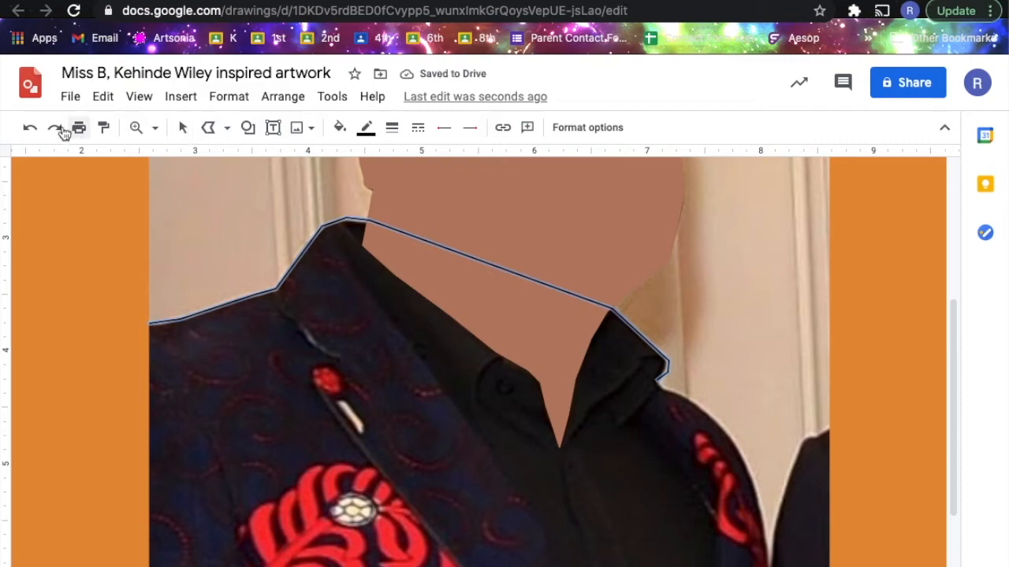
left_click(33, 129)
- Try to outline the clothing from the jacket collar's outer corner, over the collar and across the neck to the far shirt collar
scroll(349, 279, "left", 3)
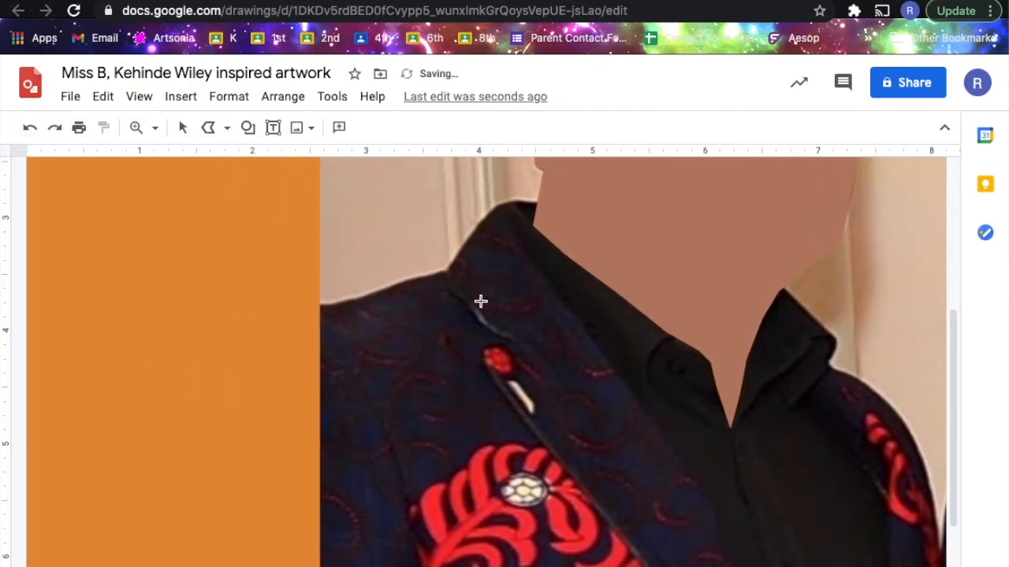
left_click(447, 270)
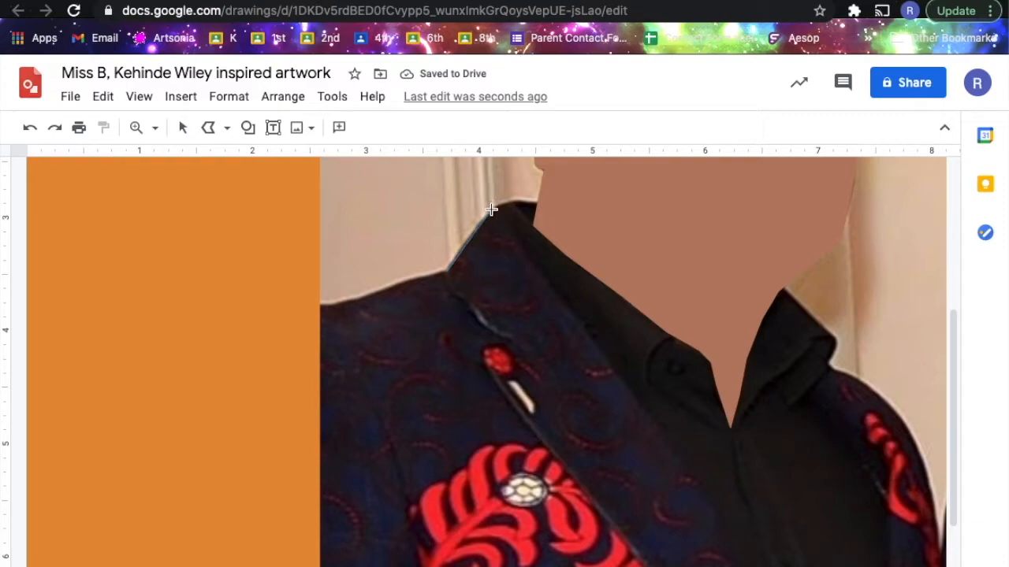
left_click(489, 209)
left_click(518, 200)
left_click(539, 203)
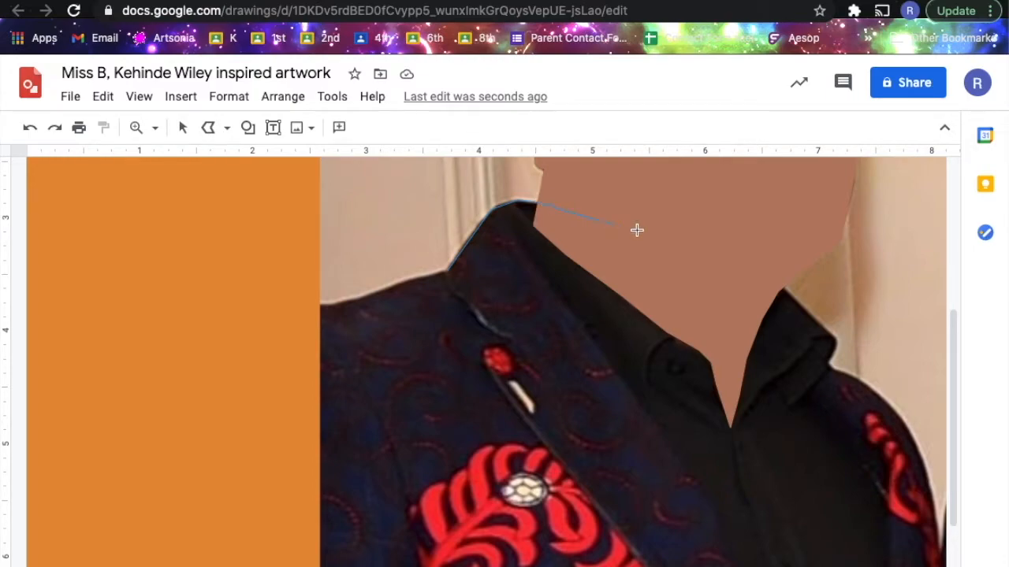
left_click(788, 290)
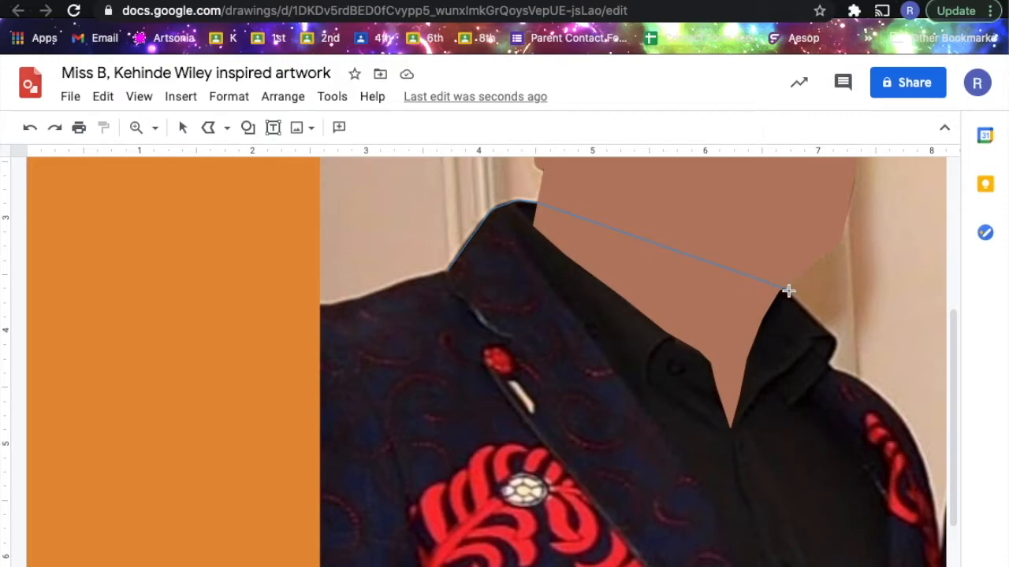
left_click(837, 338)
- Try to continue the polyline down the far shoulder and sleeve edge, and undo the clothing outline
left_click(838, 370)
left_click(895, 412)
left_click(914, 441)
left_click(928, 477)
scroll(936, 513, "right", 2)
scroll(936, 514, "down", 1)
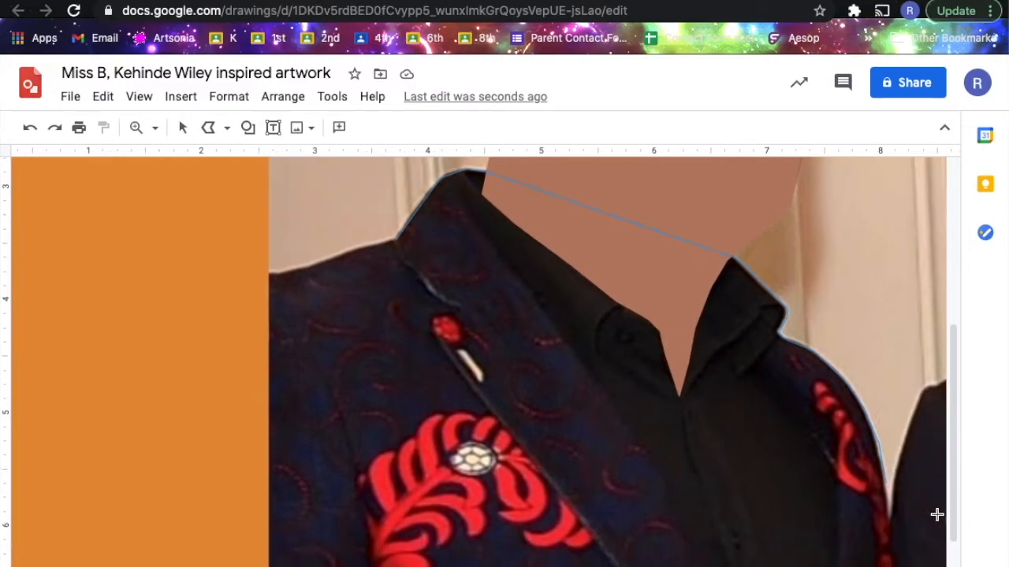
left_click(877, 522)
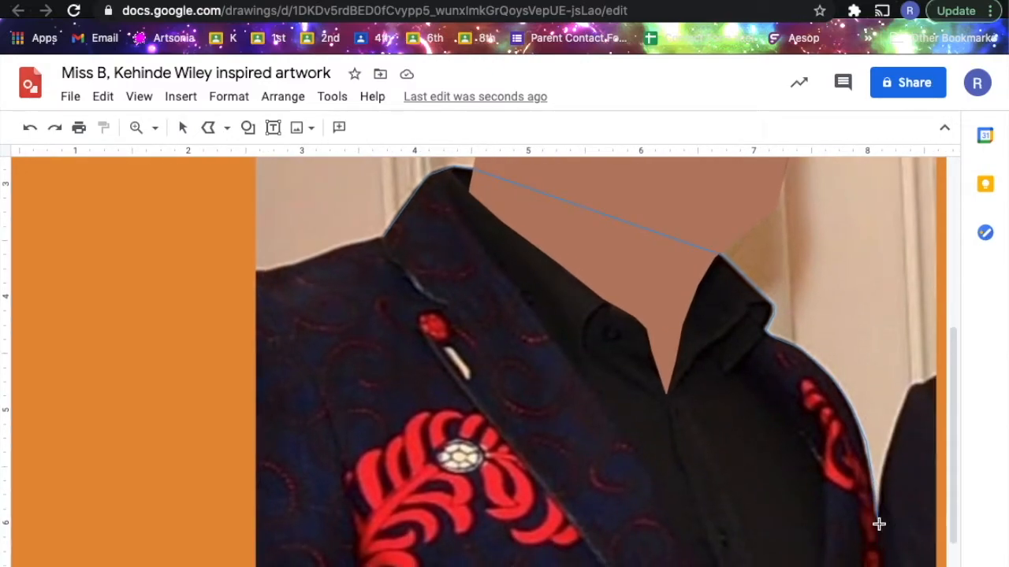
left_click(883, 559)
scroll(891, 551, "down", 2)
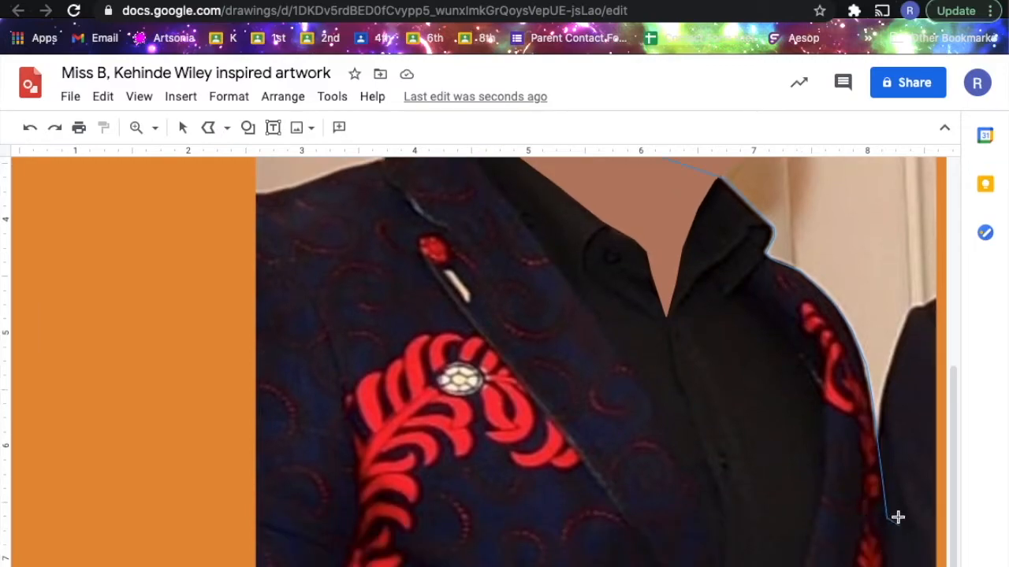
left_click(891, 561)
scroll(891, 561, "down", 1)
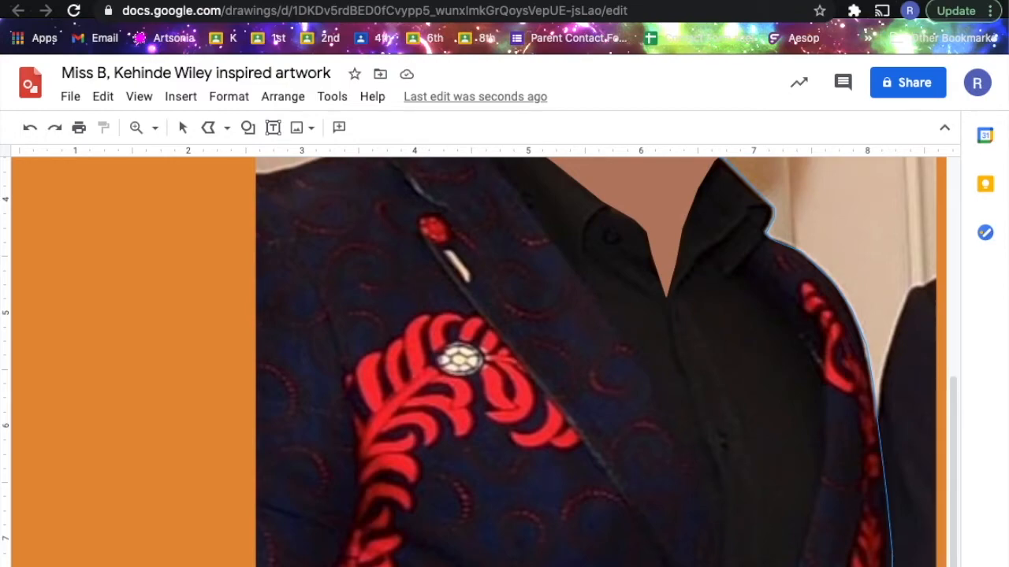
key("Escape")
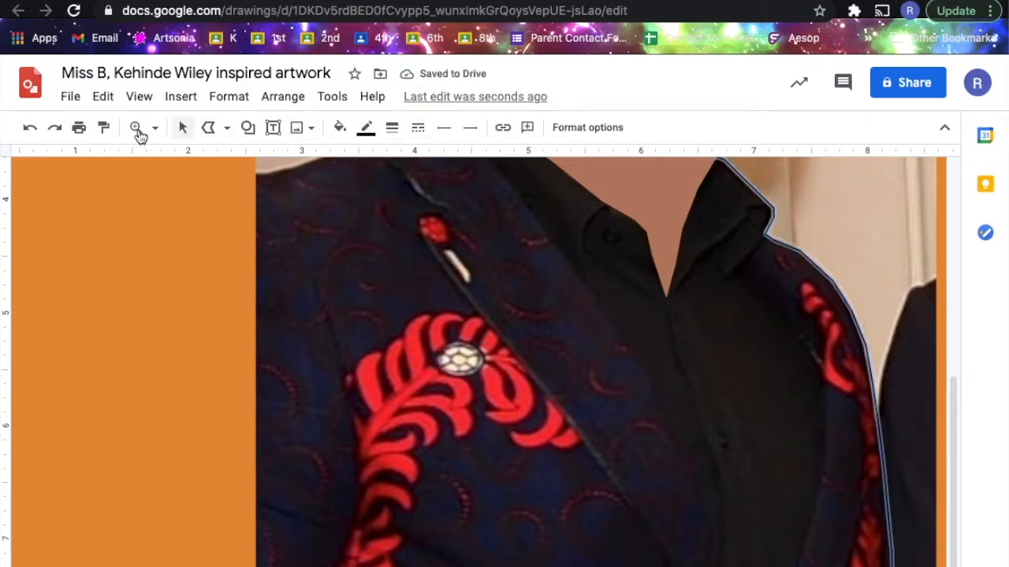
left_click(29, 127)
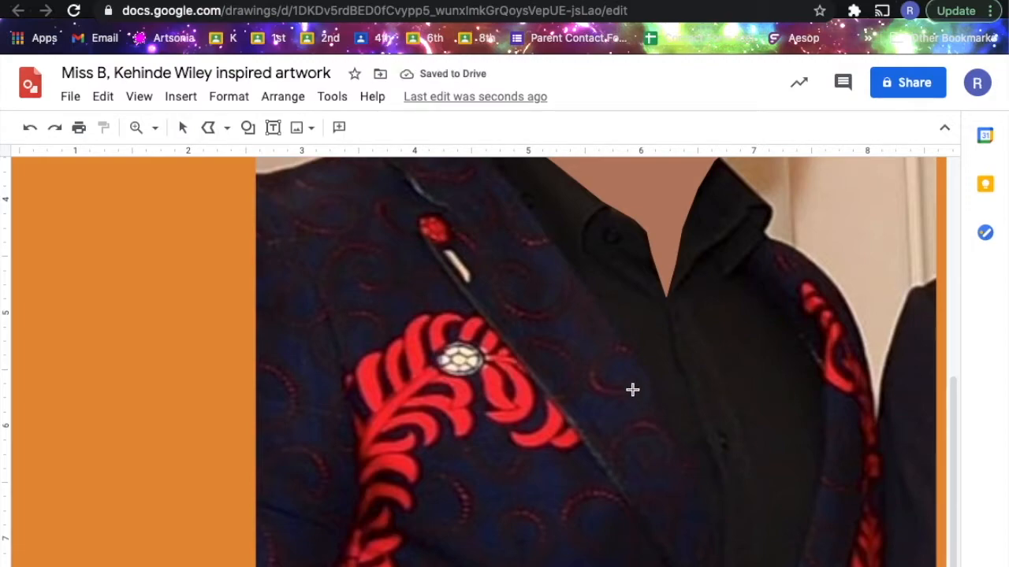
- Start a polyline clothing outline at the jacket collar's outer corner, over the collar and straight across the neck to the far shirt collar
scroll(402, 348, "up", 3)
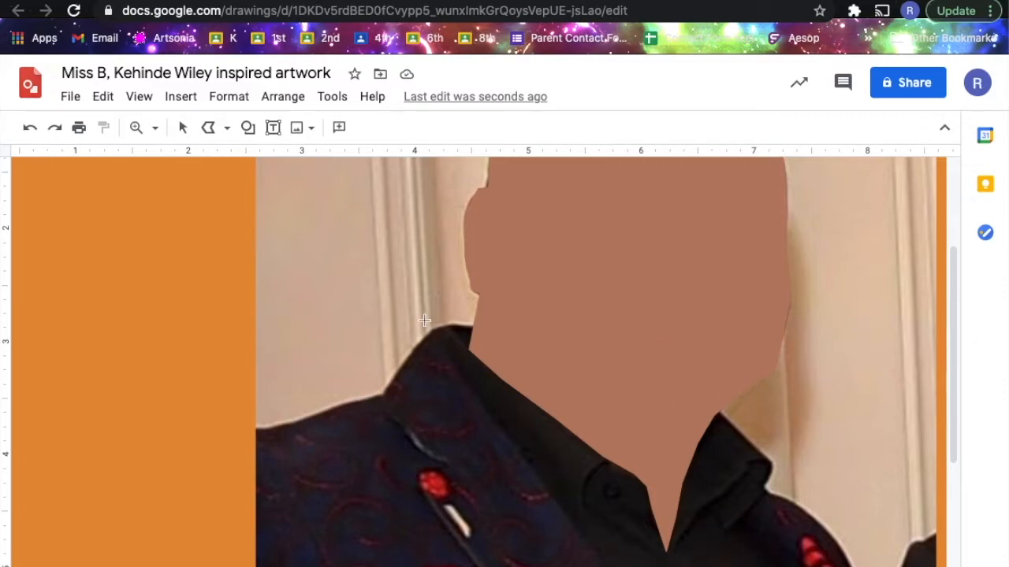
left_click(381, 392)
left_click(432, 331)
left_click(450, 324)
left_click(471, 326)
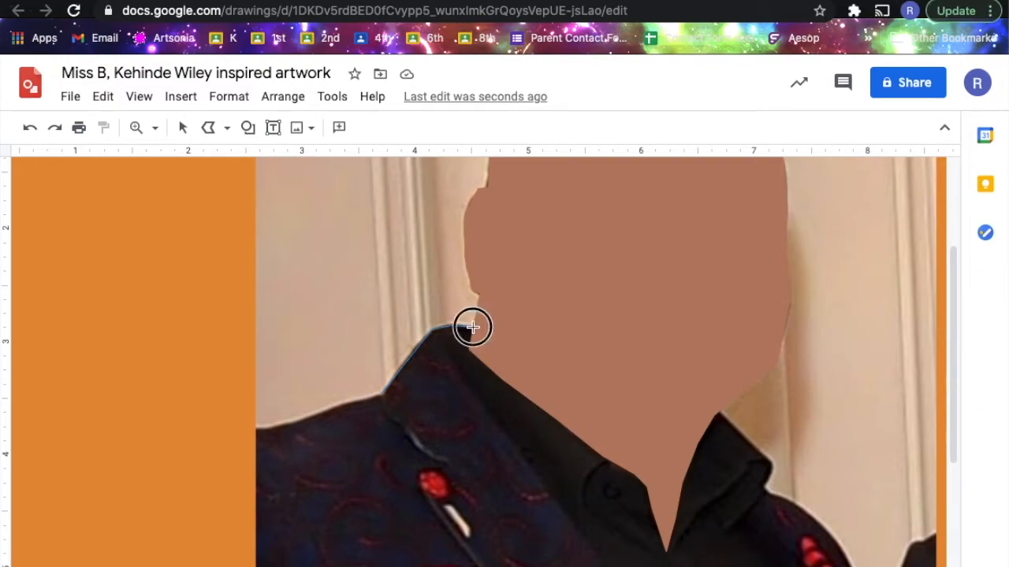
left_click(720, 413)
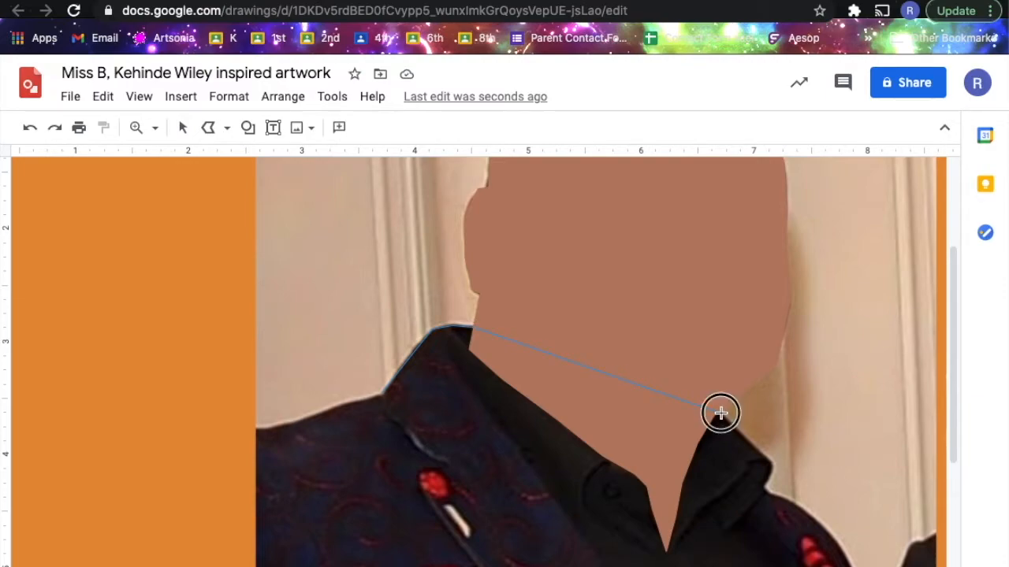
- Continue the clothing outline around the far shirt collar and down the far shoulder and sleeve edge
left_click(771, 465)
left_click(769, 491)
left_click(850, 560)
scroll(851, 561, "down", 3)
left_click(876, 404)
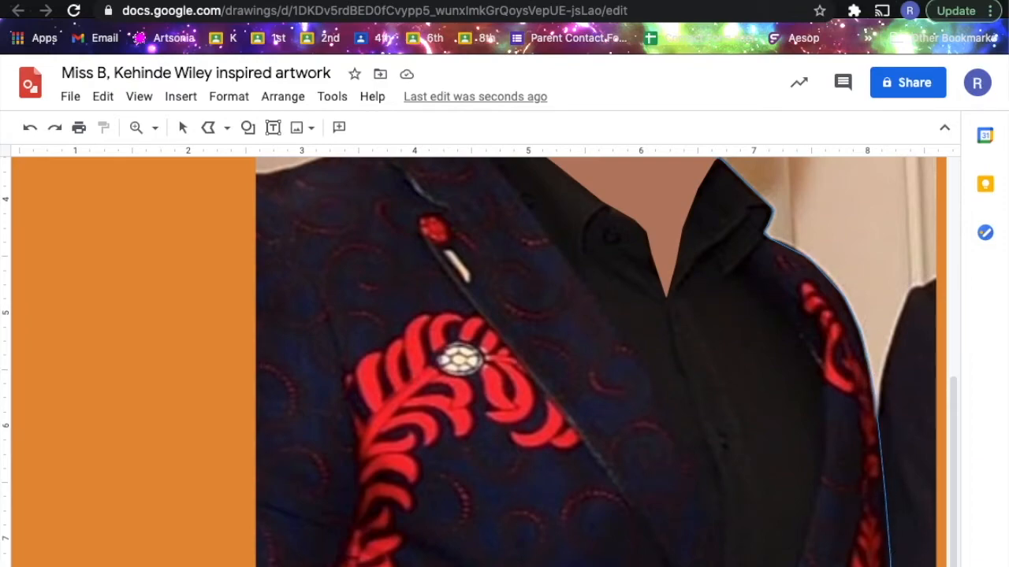
- Extend the outline up an invented near sleeve on the orange background and along the shoulder to the jacket collar, closing the clothing shape
scroll(169, 551, "left", 2)
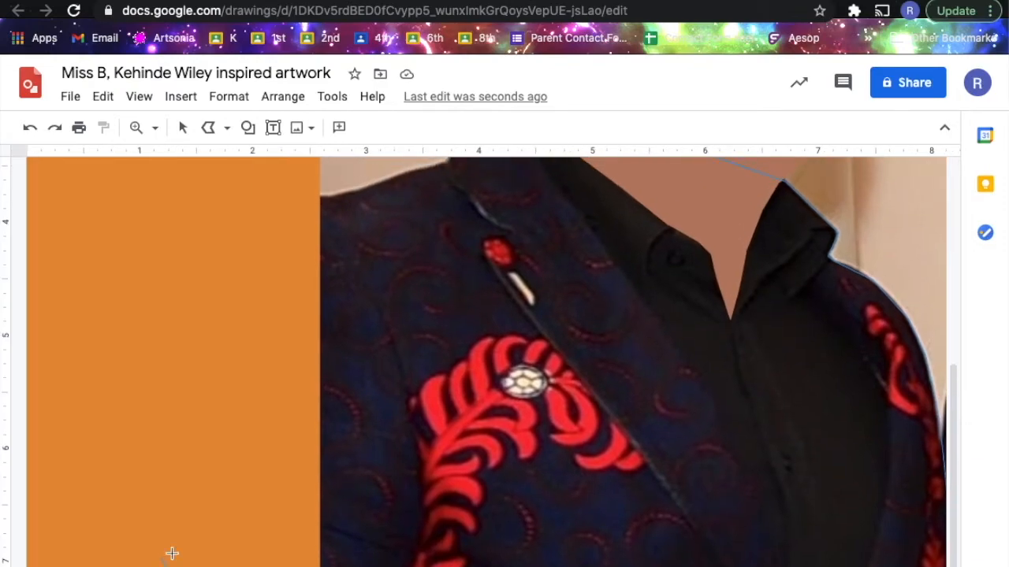
left_click(255, 276)
left_click(320, 196)
left_click(360, 188)
left_click(446, 161)
scroll(610, 338, "up", 5)
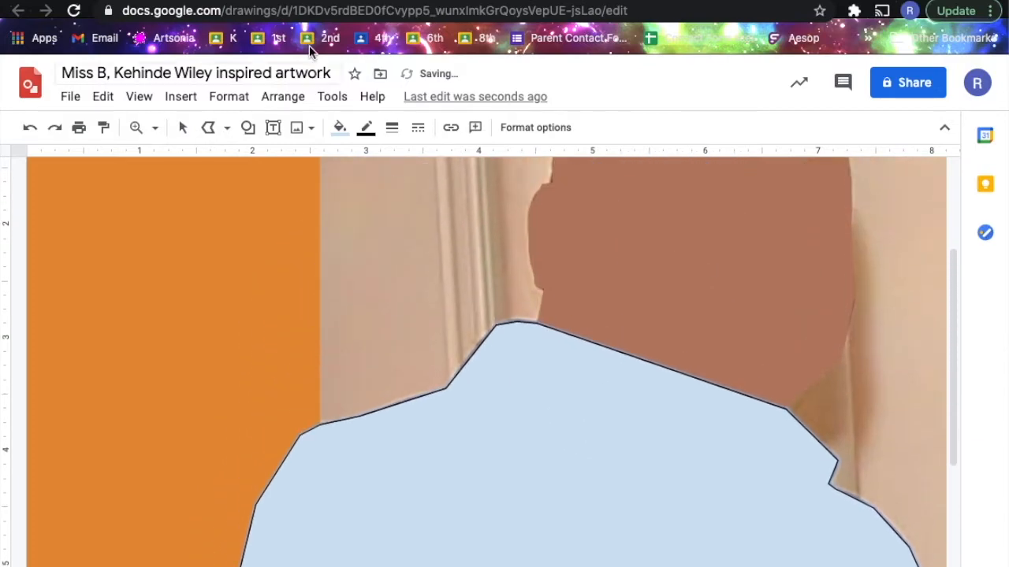
left_click(156, 128)
left_click(208, 160)
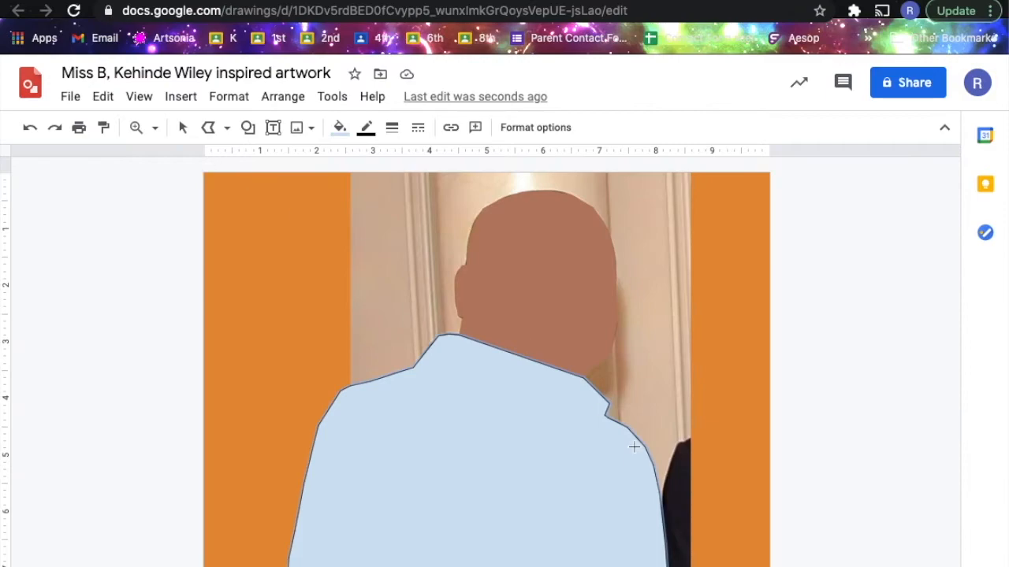
- Send the clothing shape backward so that it lies behind the face and neck shape
left_click(180, 122)
left_click(101, 383)
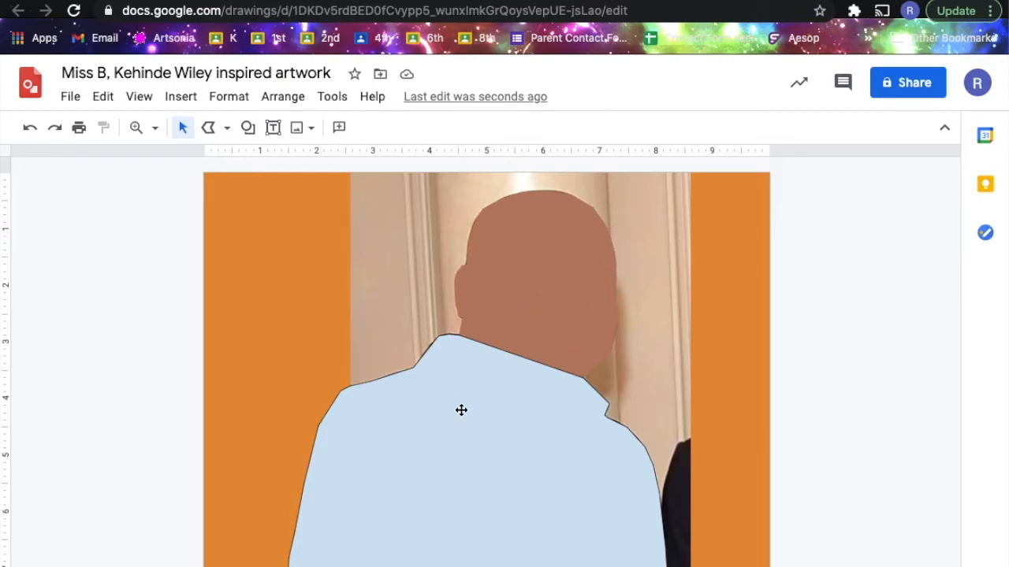
left_click(449, 465)
right_click(449, 466)
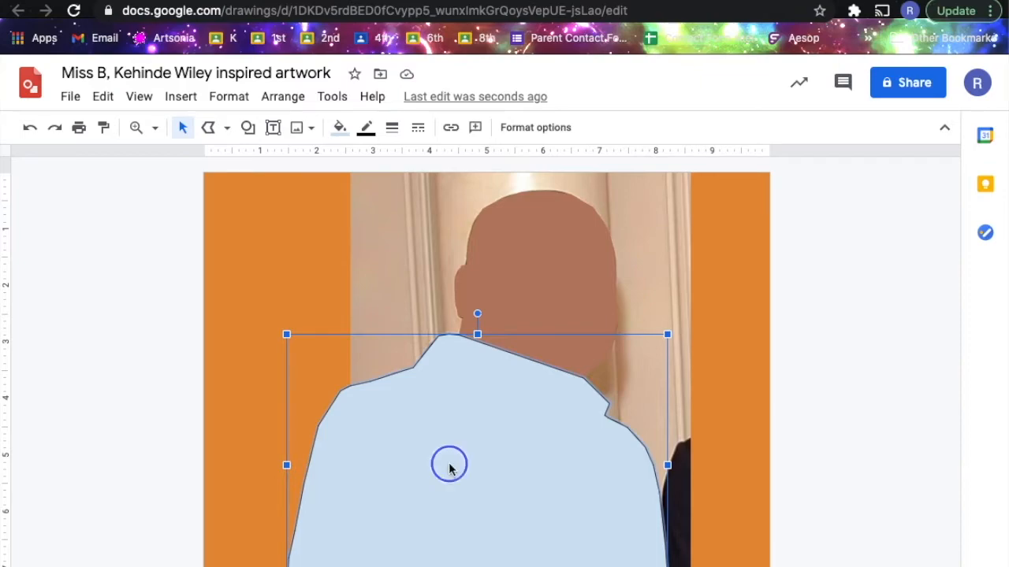
mouse_move(525, 311)
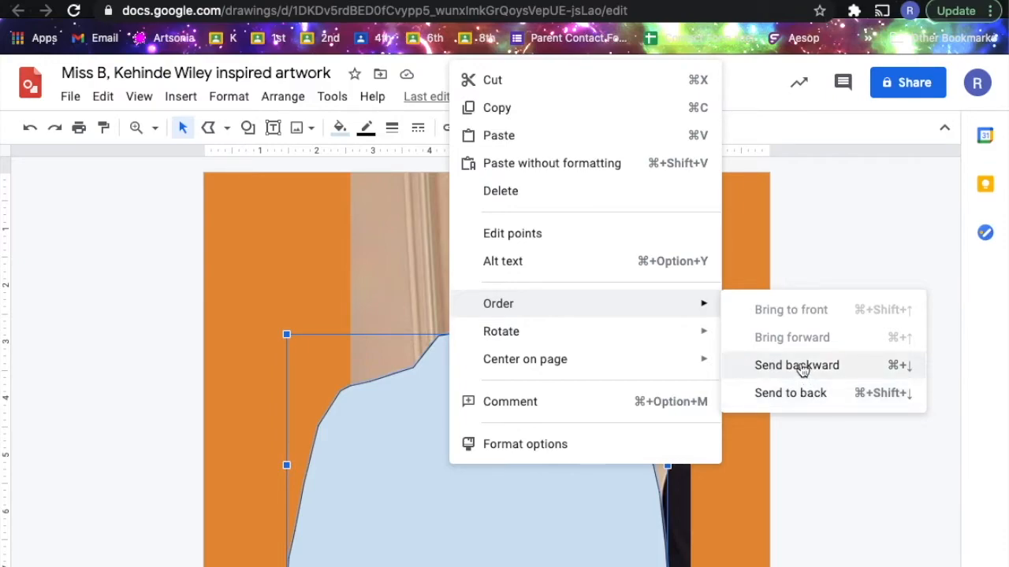
left_click(798, 366)
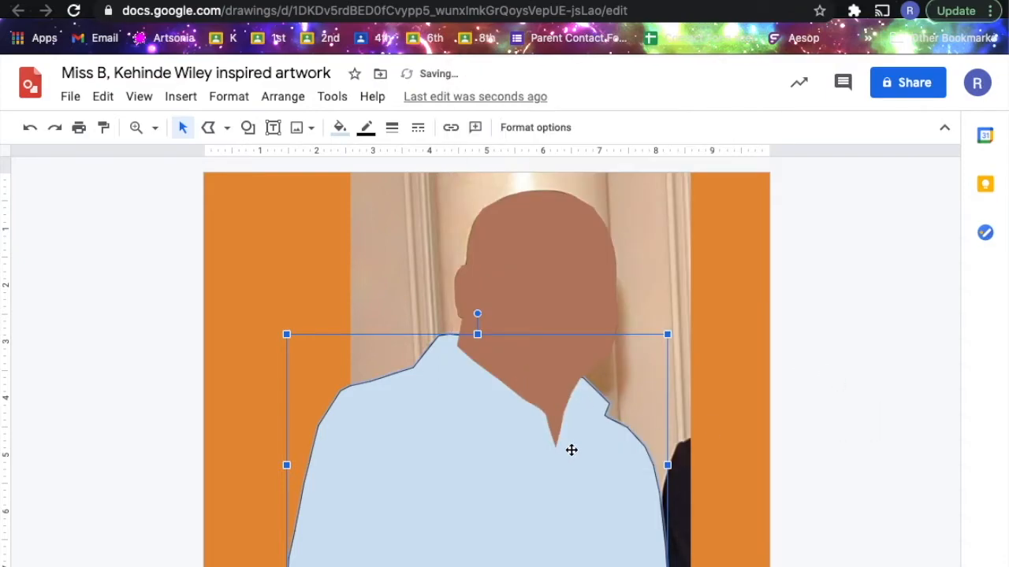
left_click(875, 309)
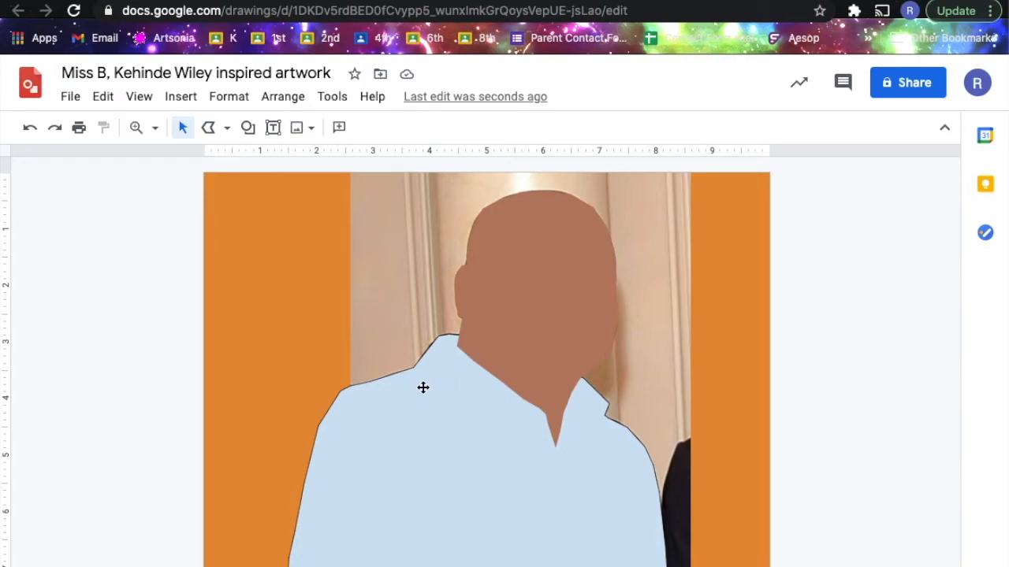
- Fill the clothing shape with solid dark teal and give its border the same colour
right_click(458, 435)
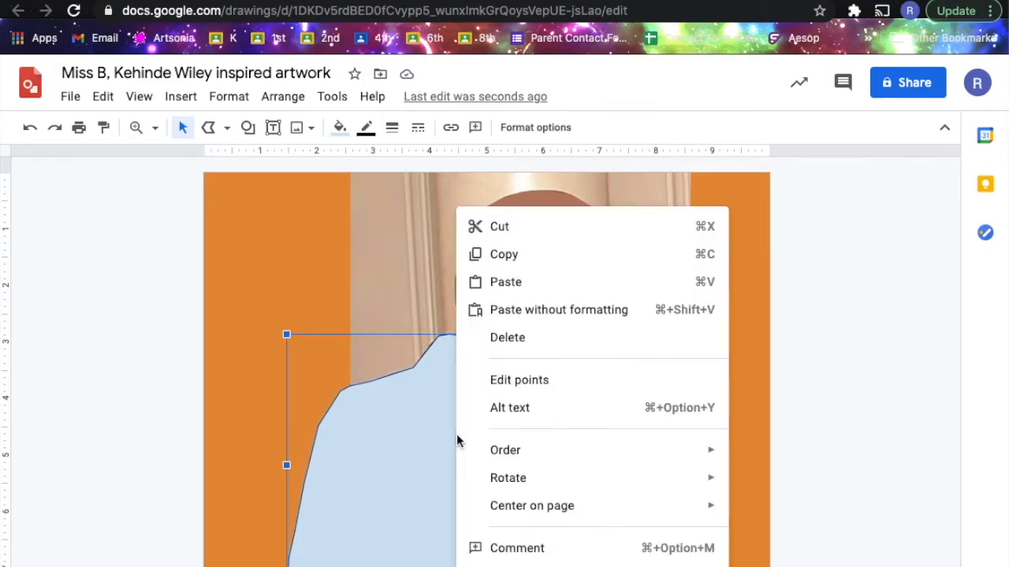
left_click(67, 292)
left_click(457, 528)
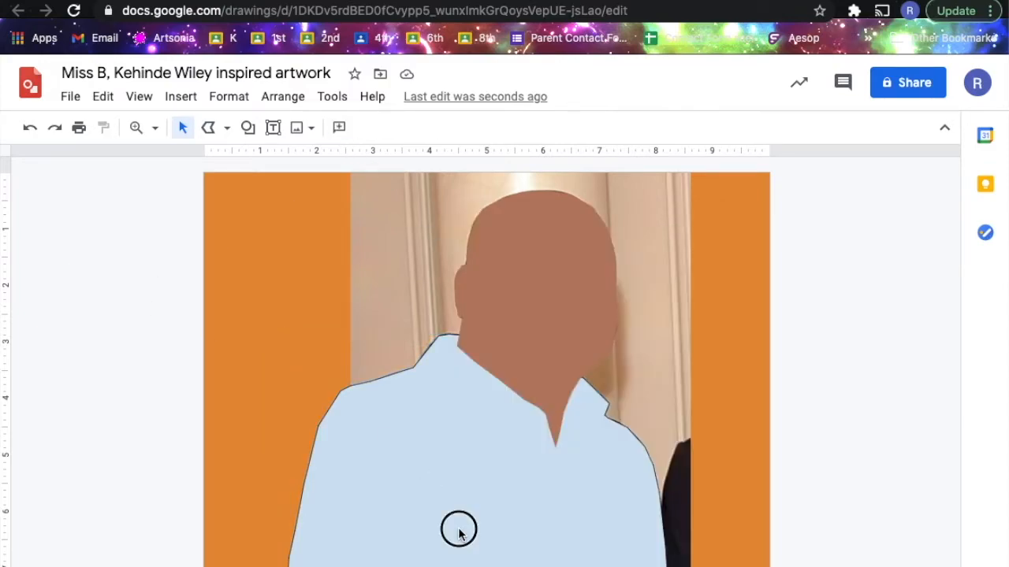
left_click(340, 126)
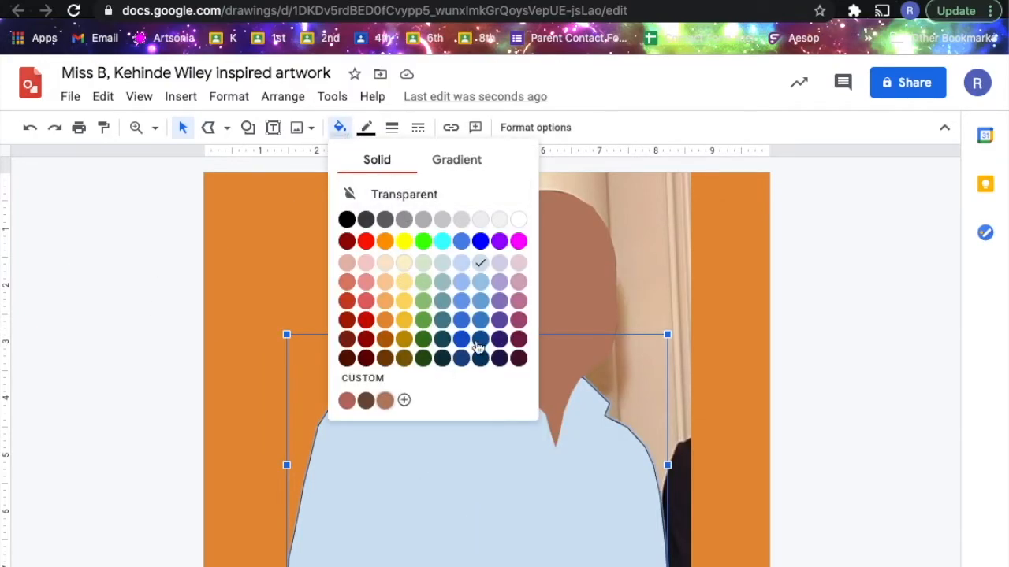
left_click(442, 339)
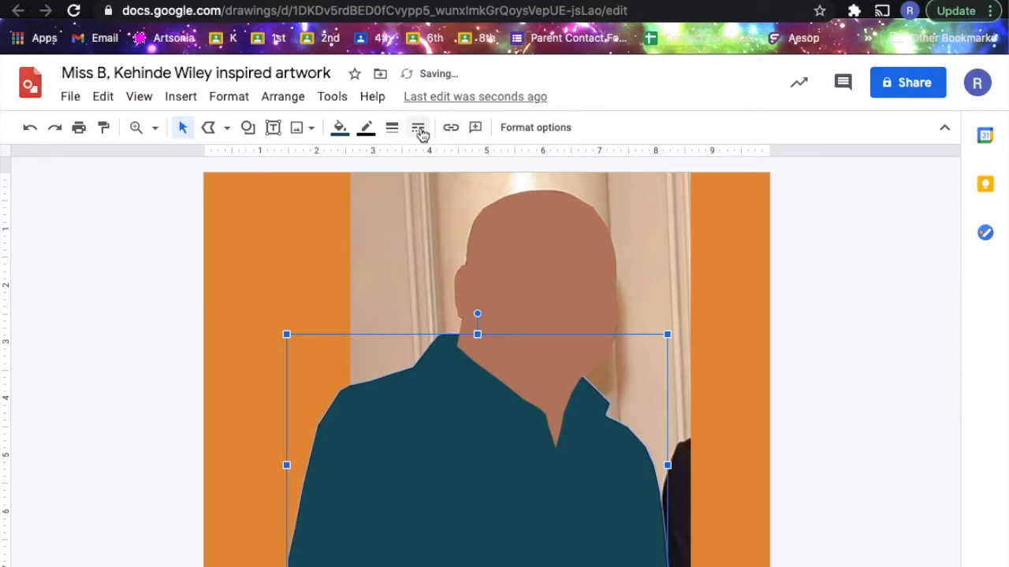
left_click(365, 127)
left_click(471, 314)
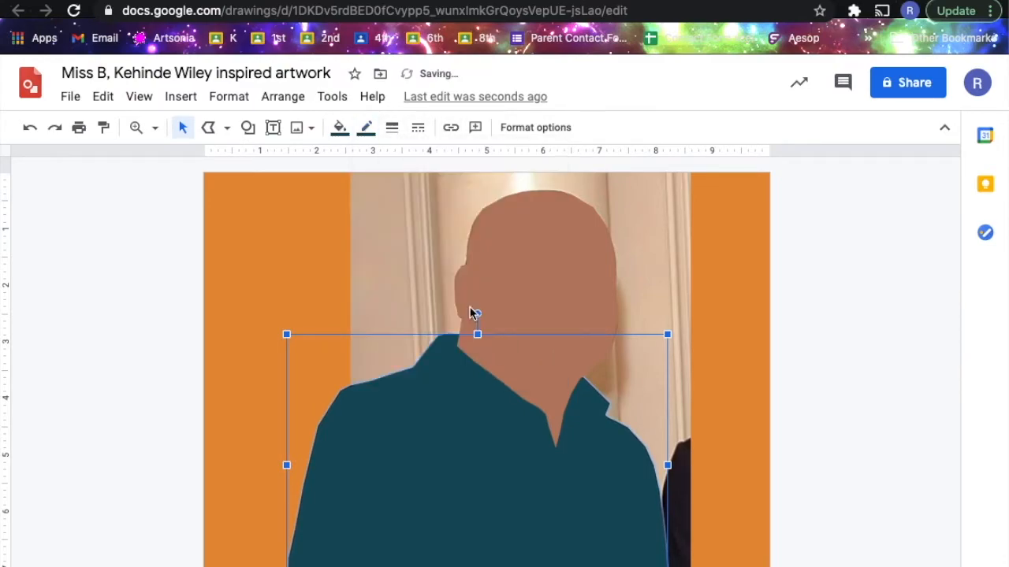
left_click(906, 408)
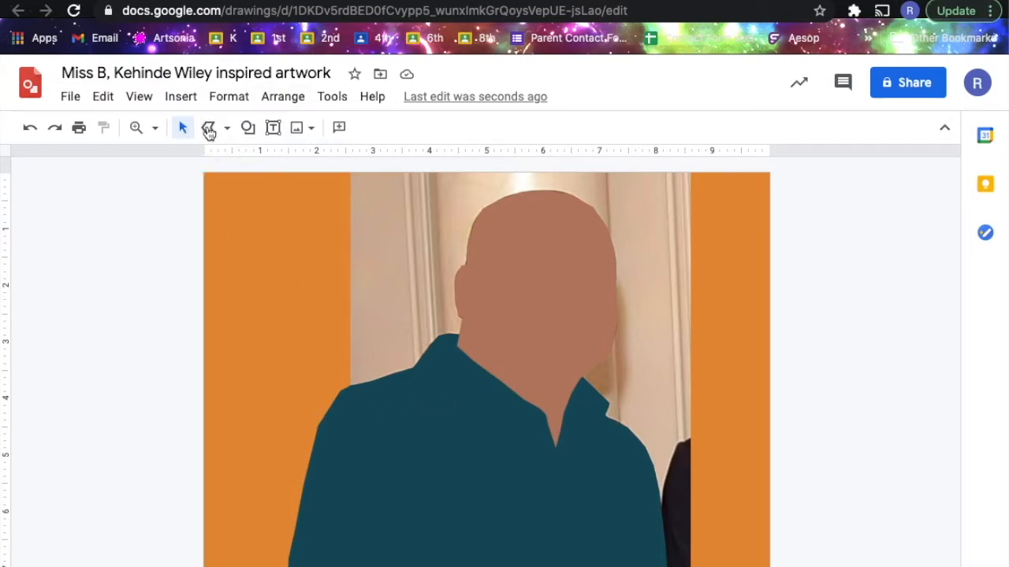
- Move the portrait photo sideways out from under the traced shapes so that its whole face lies beside the silhouette
left_click(673, 300)
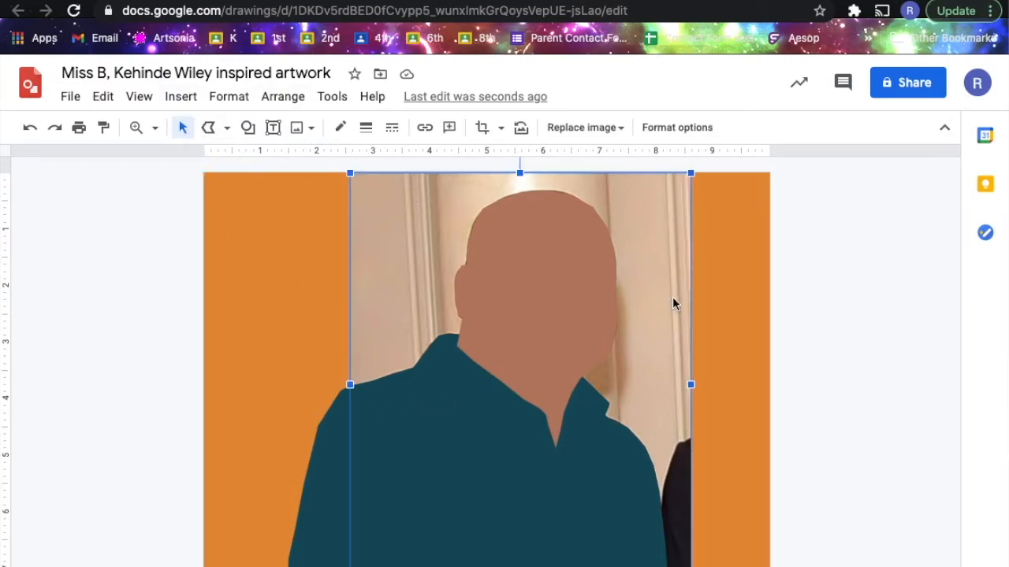
left_click_drag(663, 300, 974, 329)
left_click_drag(664, 330, 940, 334)
scroll(711, 378, "right", 1)
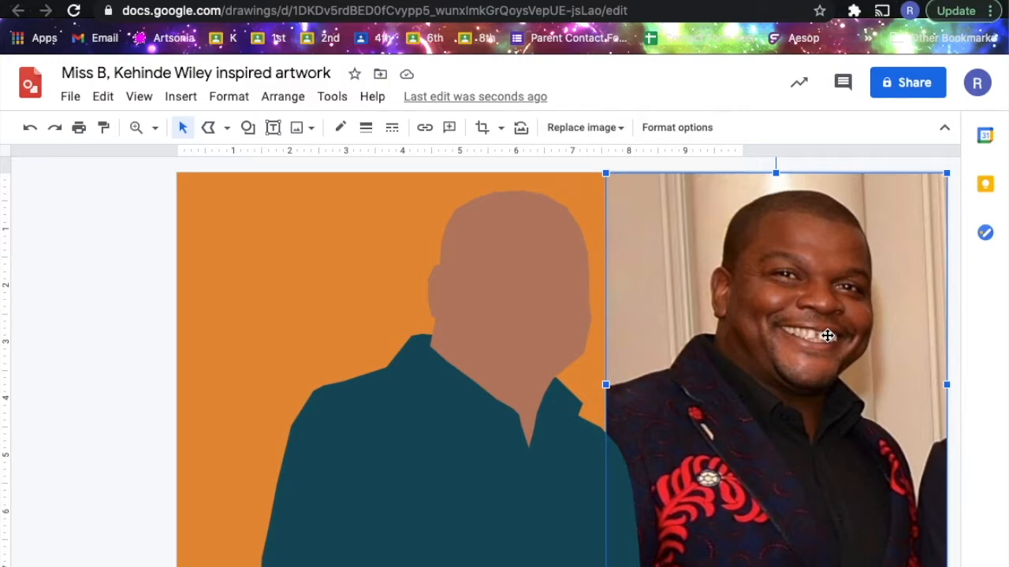
- Start a polyline hair outline on the photo at the far temple and trace it up to the top of the head
left_click(136, 128)
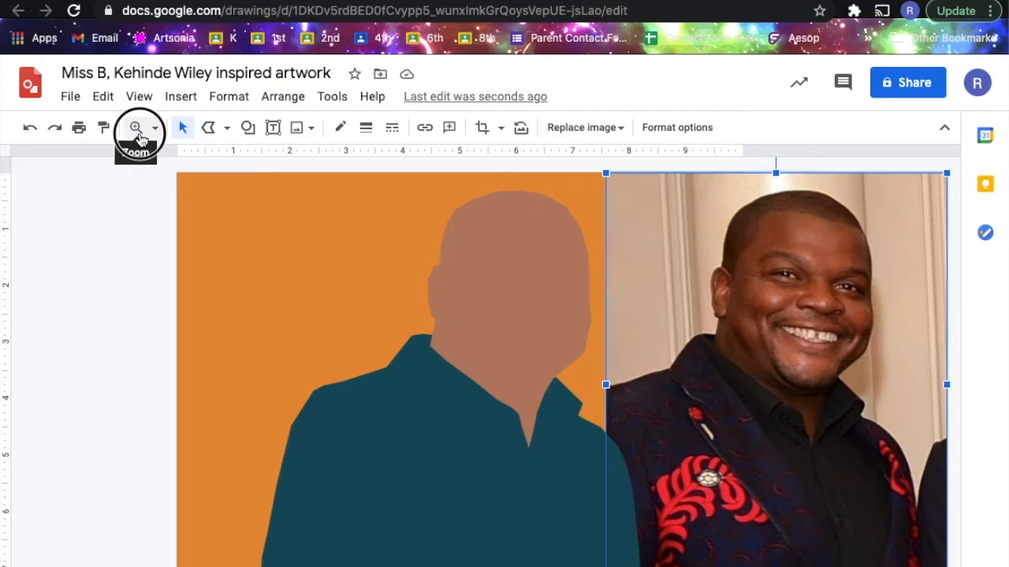
left_click(805, 282)
left_click(873, 306)
left_click(743, 360, "shift")
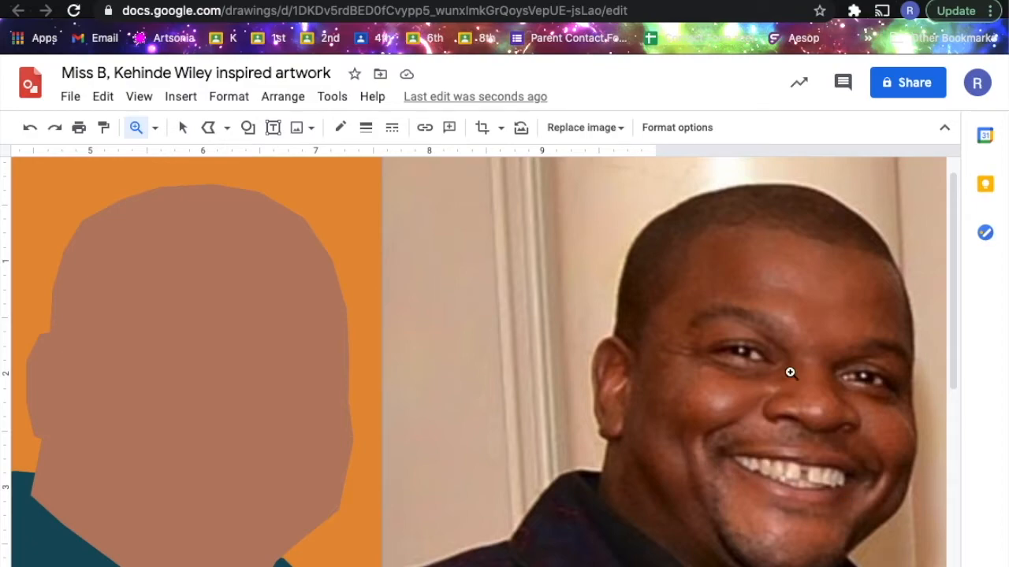
scroll(808, 346, "right", 2)
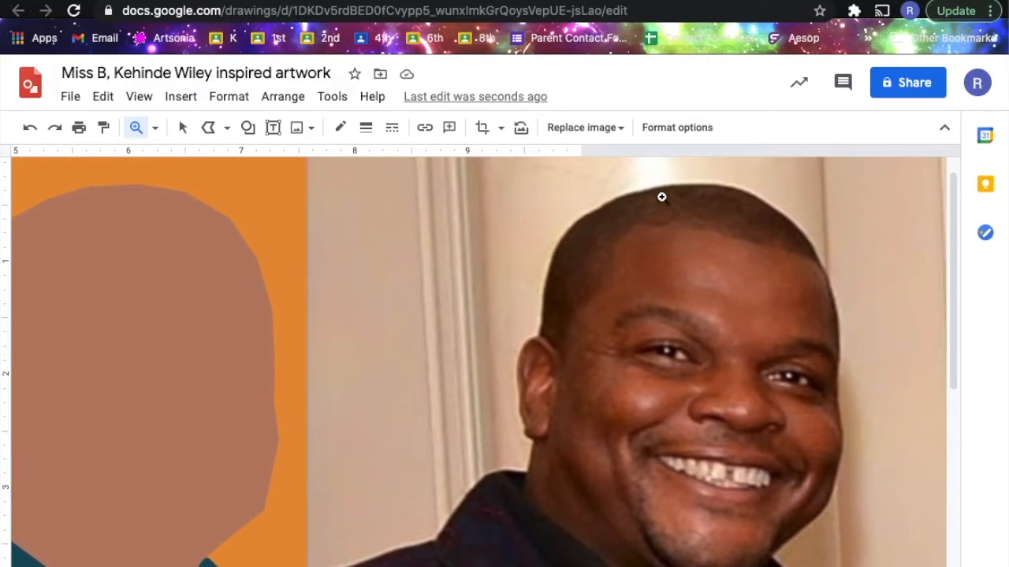
left_click(210, 130)
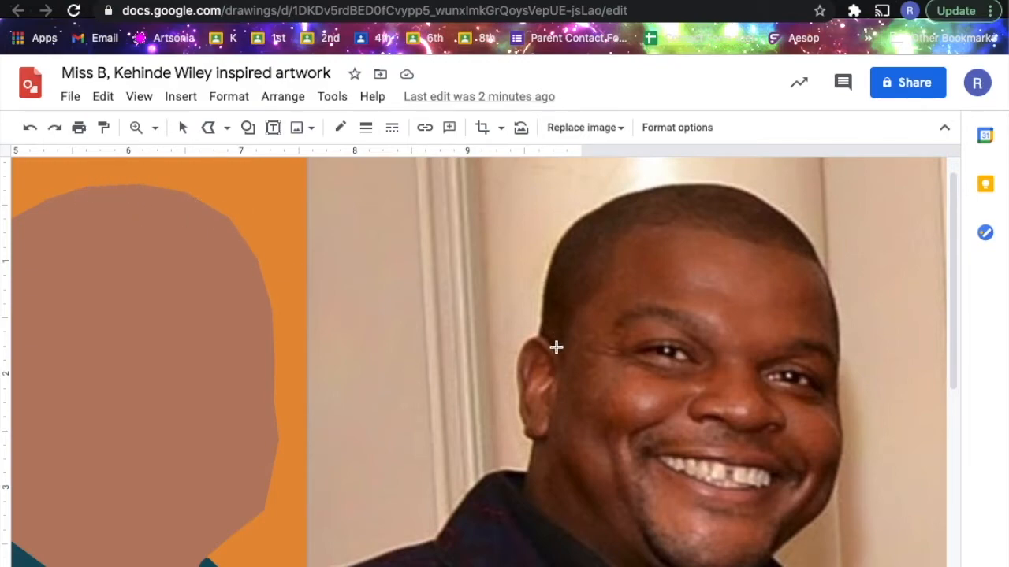
left_click(818, 262)
left_click(804, 232)
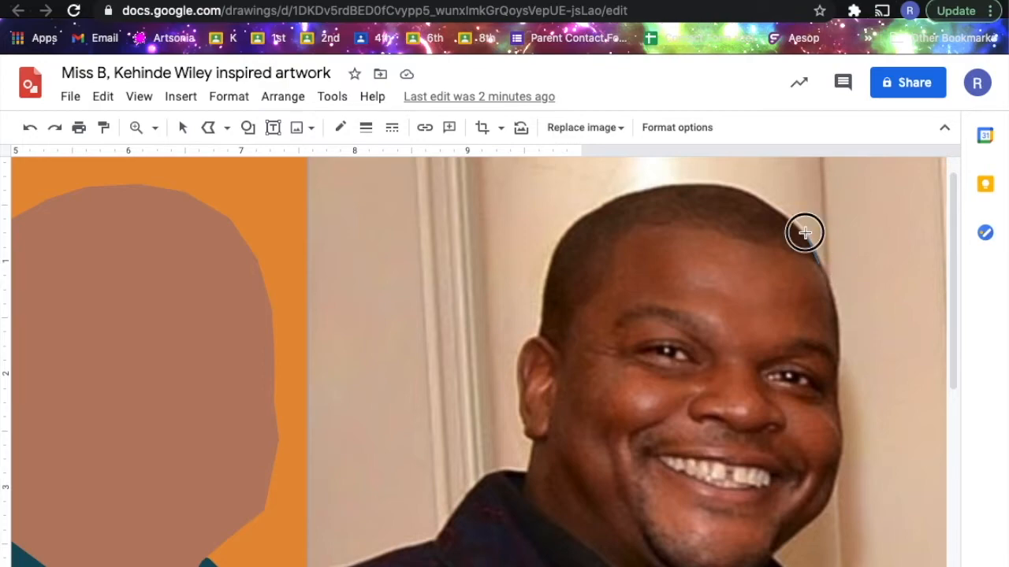
left_click(770, 205)
left_click(737, 189)
- Continue the hair outline over the crown, down the near side of the head and around the ear's top to the sideburn tip
left_click(628, 194)
left_click(549, 265)
left_click(539, 338)
left_click(549, 342)
left_click(561, 368)
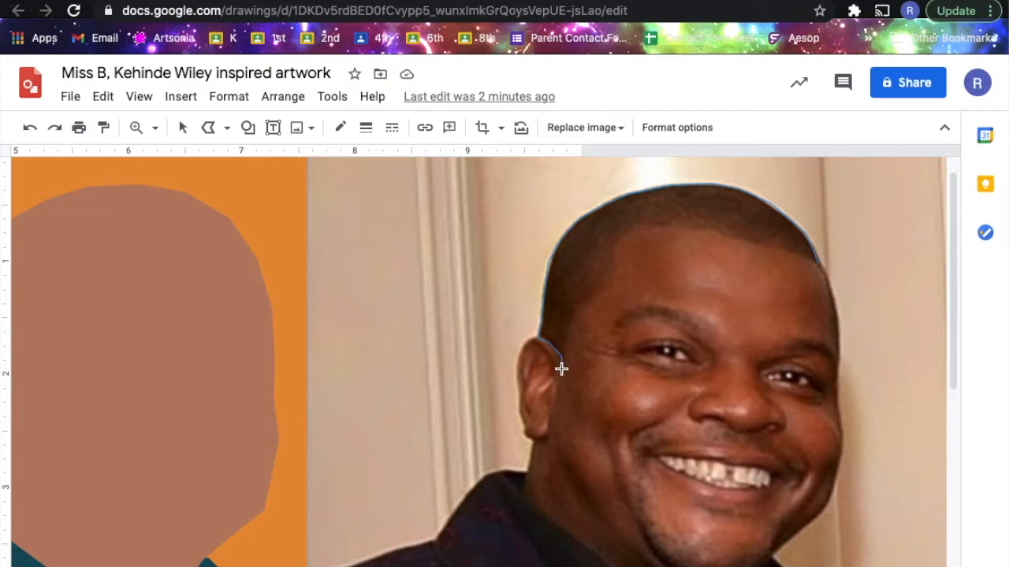
- Trace up the sideburn and along the forehead hairline to the far temple, closing the hair shape
left_click(574, 307)
left_click(596, 290)
left_click(612, 249)
left_click(793, 250)
left_click(819, 261)
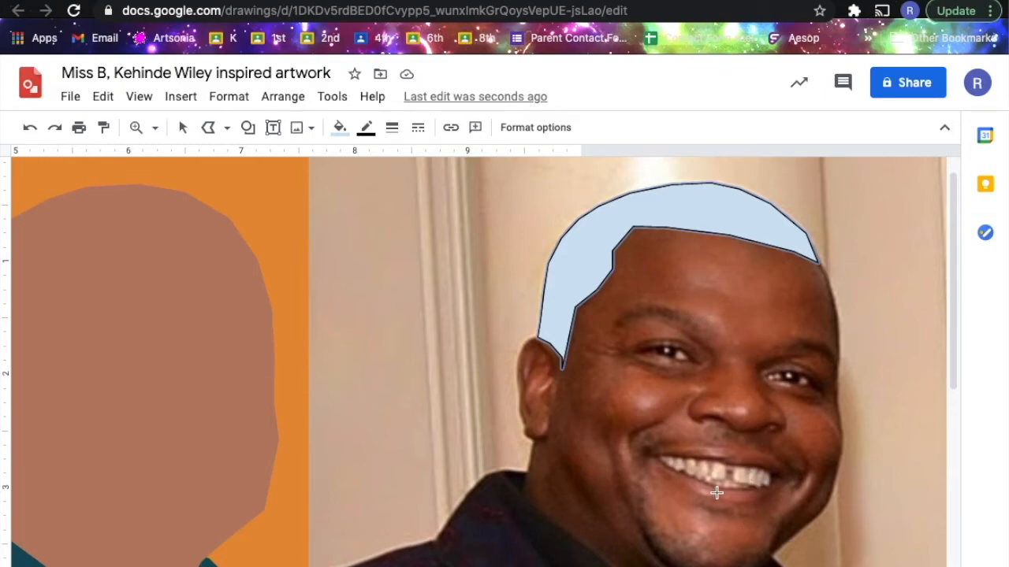
- Trace the outer edge of the lips on the photo with a closed polyline, covering the whole smiling mouth
scroll(642, 445, "right", 1)
scroll(641, 444, "down", 3)
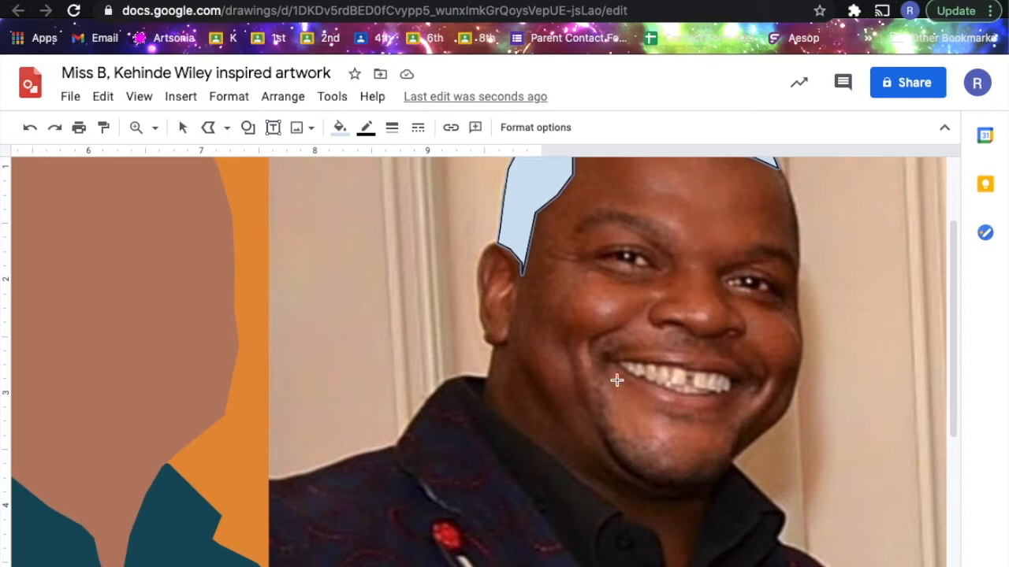
left_click(135, 127)
left_click(659, 392)
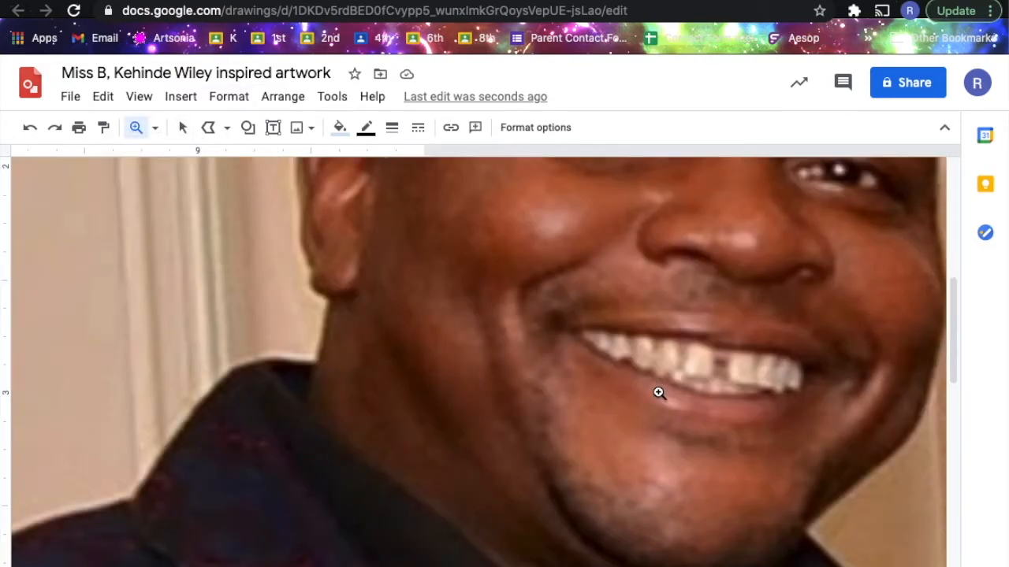
scroll(660, 392, "right", 1)
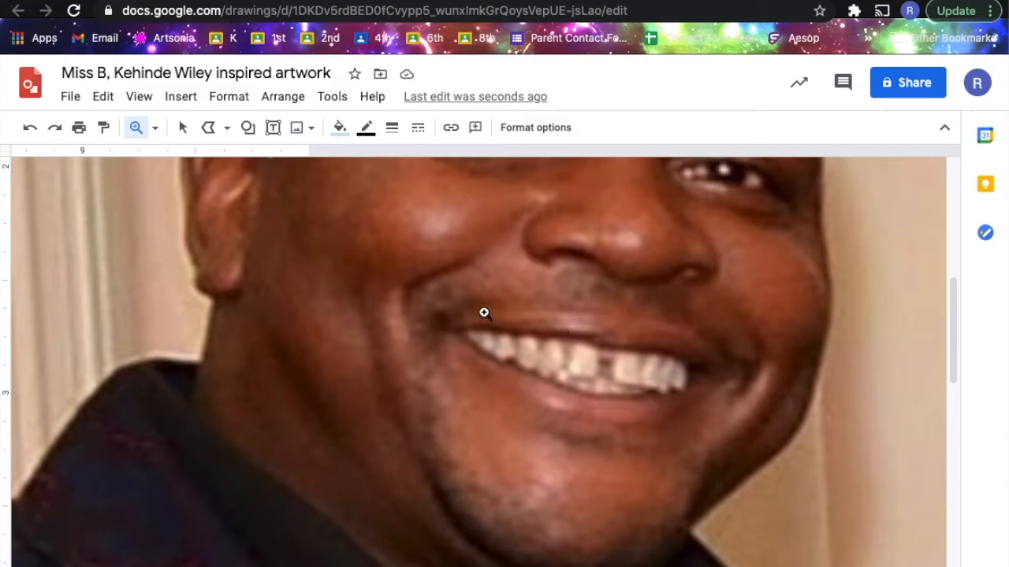
left_click(209, 131)
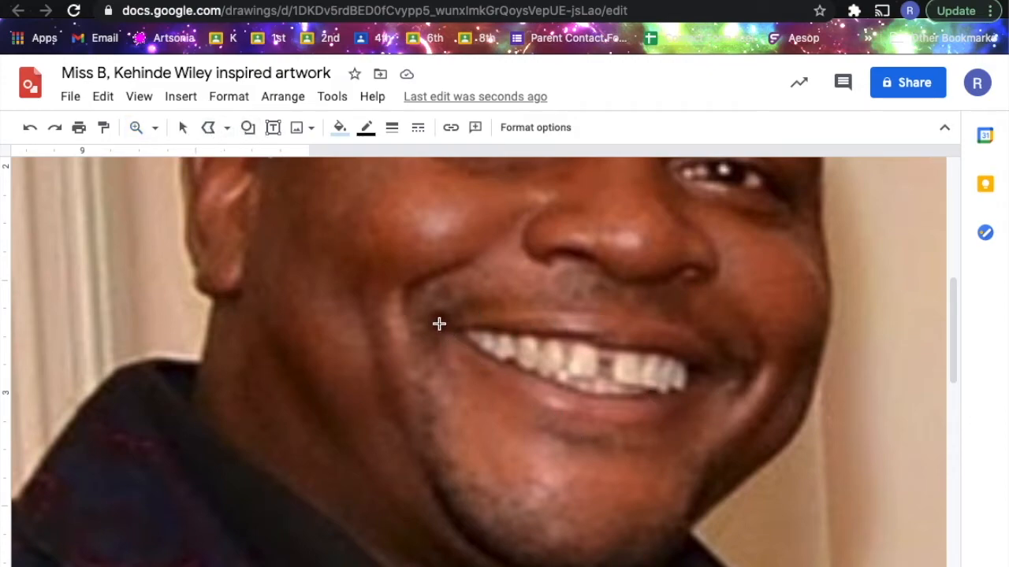
mouse_move(437, 319)
left_mouse_down()
mouse_move(505, 394)
mouse_move(588, 426)
mouse_move(637, 428)
mouse_move(681, 413)
mouse_move(732, 365)
mouse_move(707, 341)
mouse_move(651, 320)
left_mouse_up()
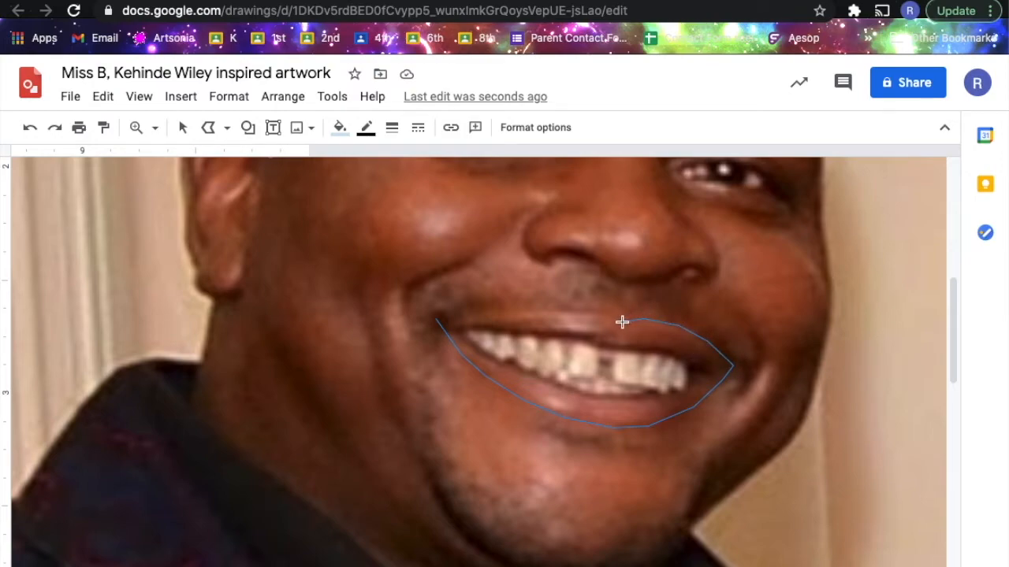
left_click_drag(606, 312, 437, 320)
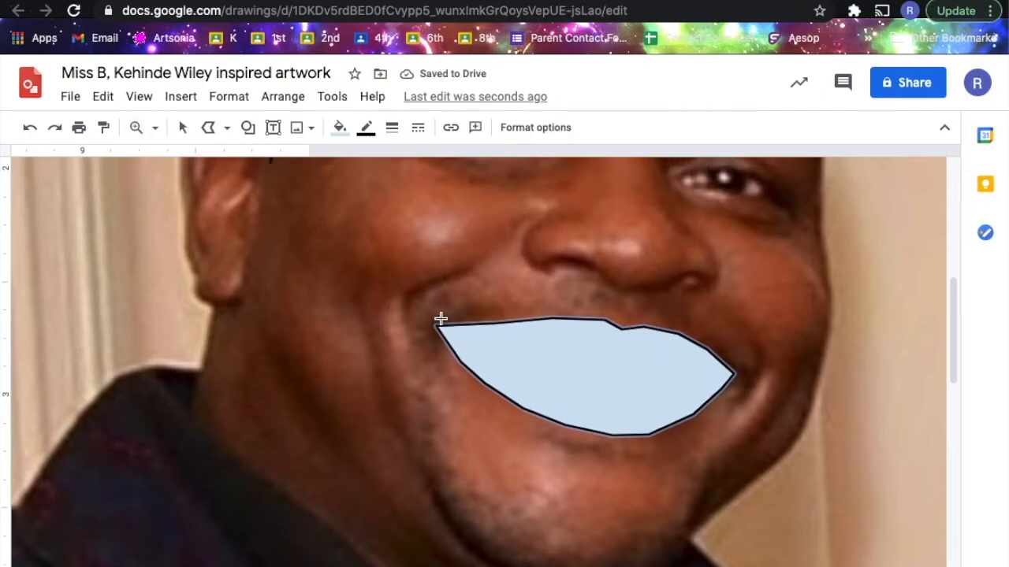
- Try to move the mouth shape on its own from the photo onto the drawn face
scroll(440, 318, "up", 4)
scroll(441, 318, "up", 1)
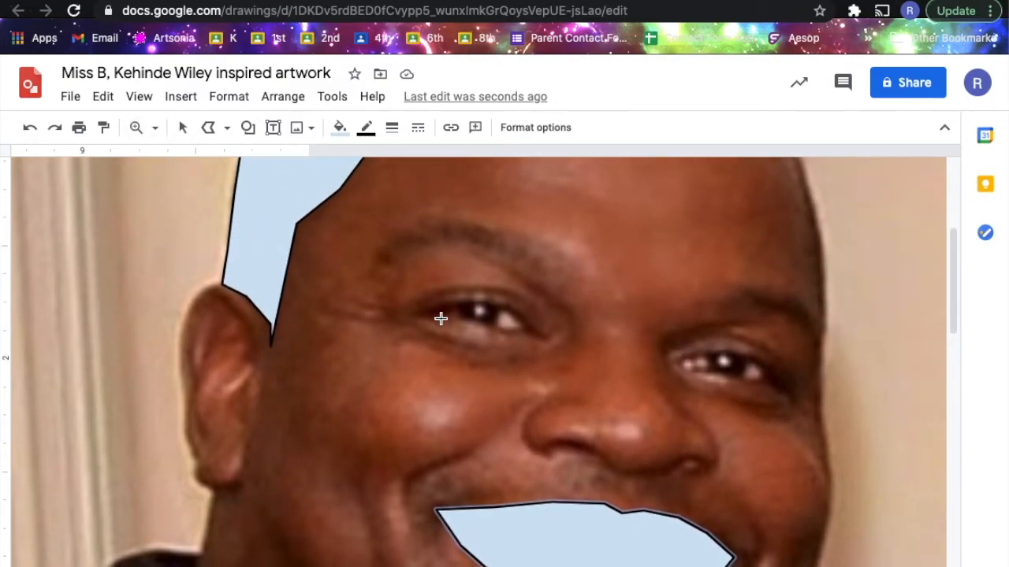
scroll(440, 318, "down", 1)
left_click(153, 131)
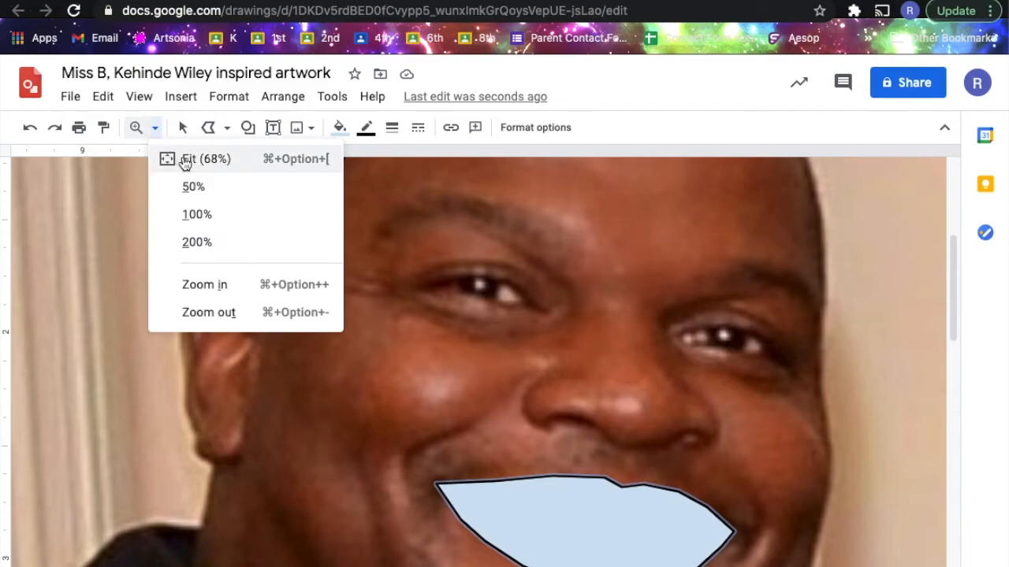
left_click(184, 160)
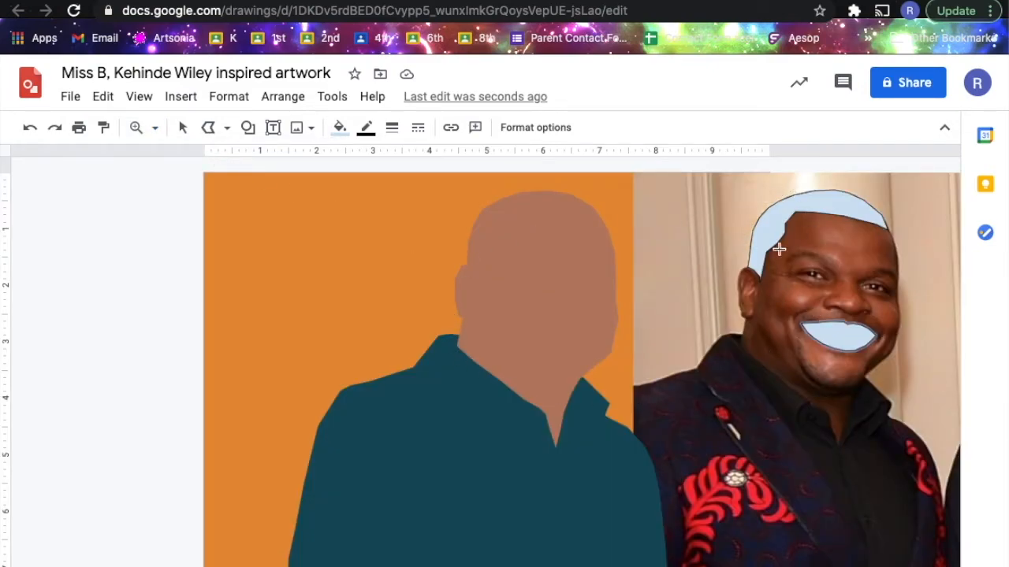
left_click(182, 134)
left_click(807, 401)
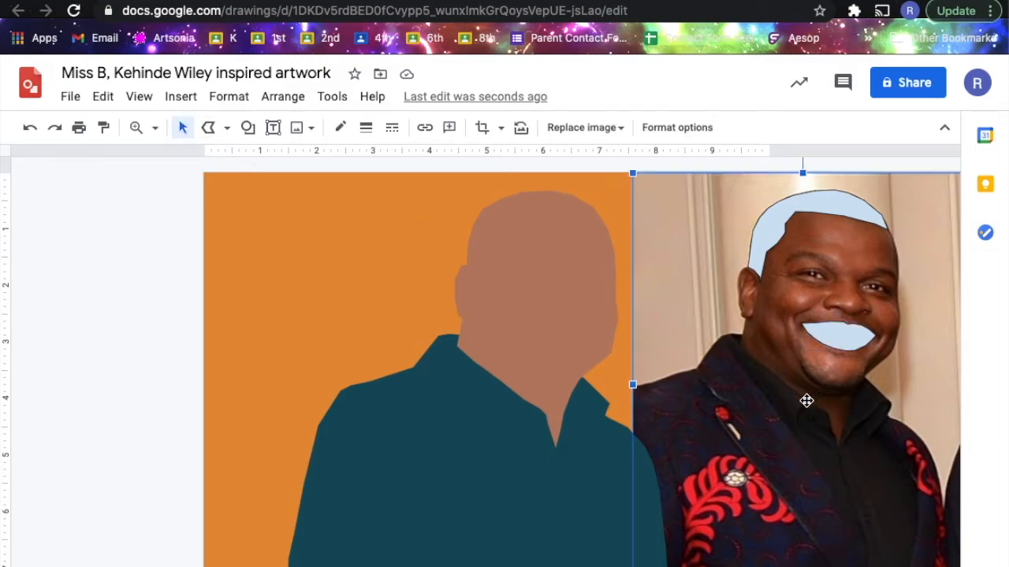
left_click(840, 338)
left_click_drag(570, 340, 562, 315)
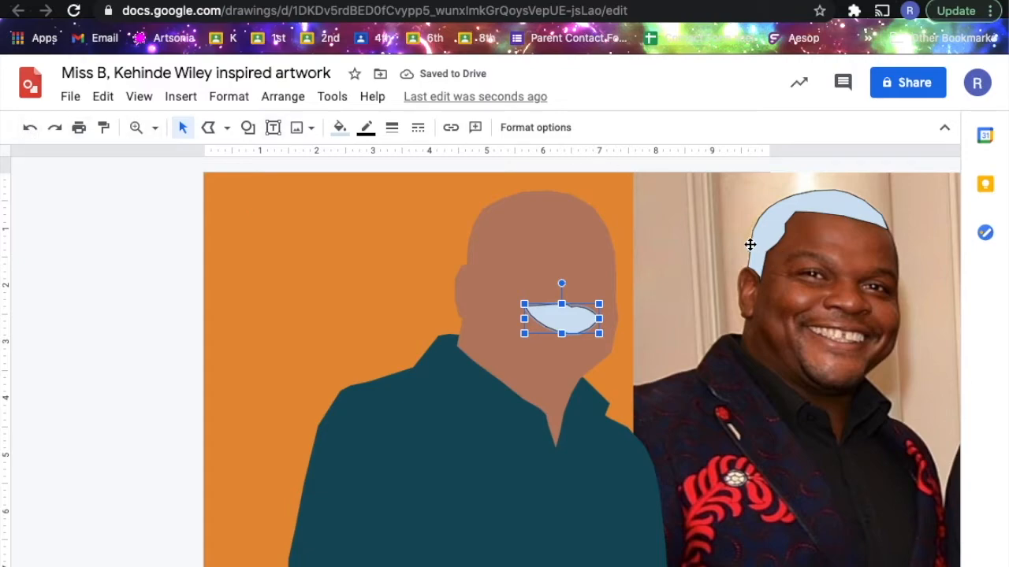
- Undo the separate moves of the mouth shape back to its traced place on the photo
left_click(32, 129)
left_click(38, 130)
left_click(38, 131)
left_click(38, 130)
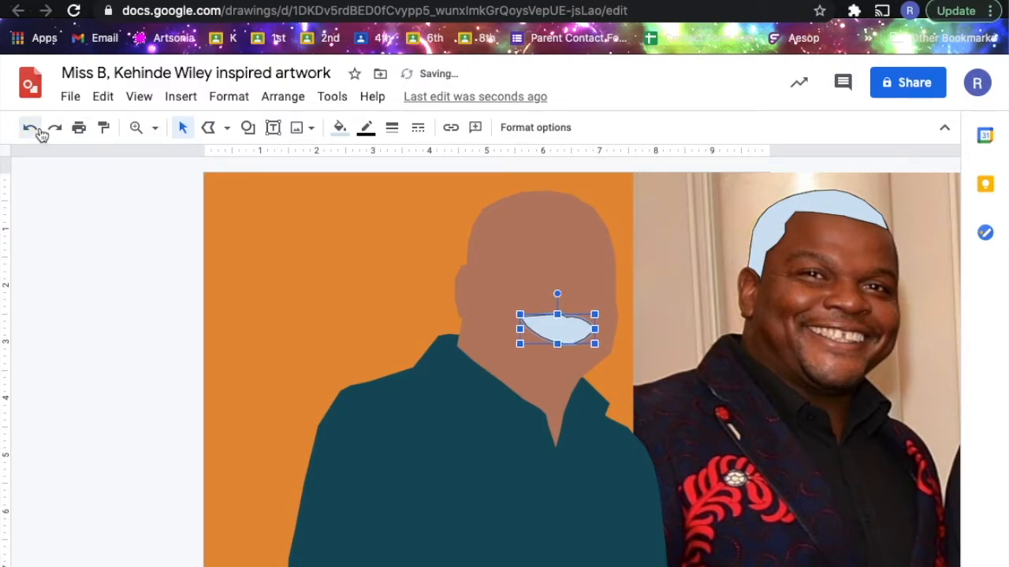
left_click(38, 131)
left_click(36, 131)
left_click(36, 131)
left_click(37, 131)
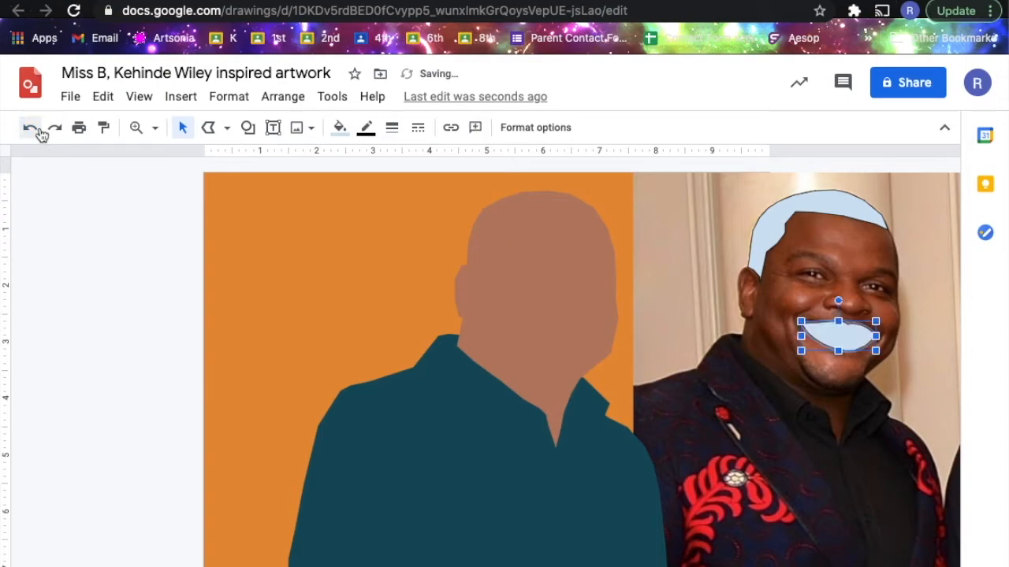
- Move the mouth and hair shapes together from the photo onto the drawn head
left_click(748, 384)
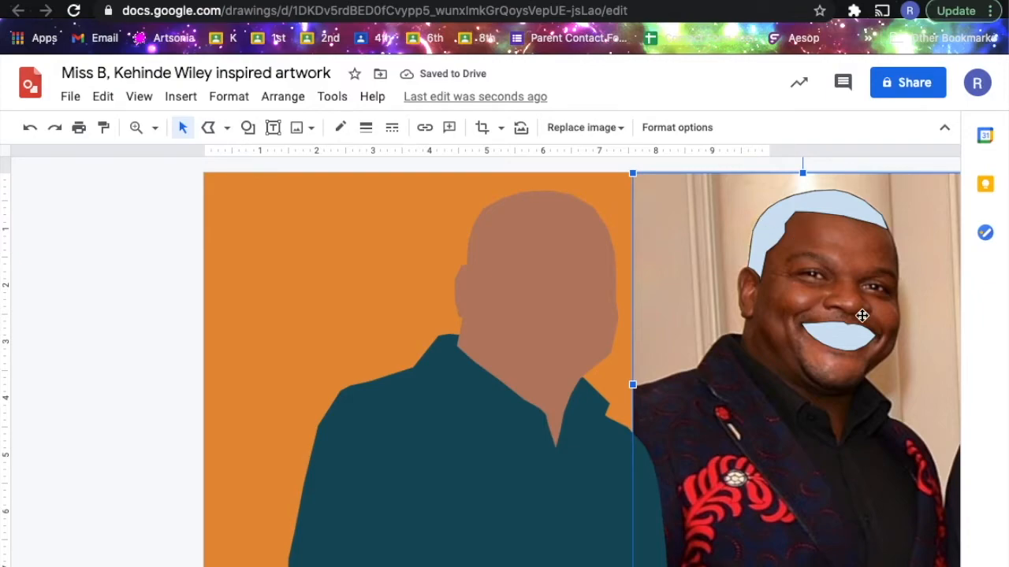
left_click(849, 344)
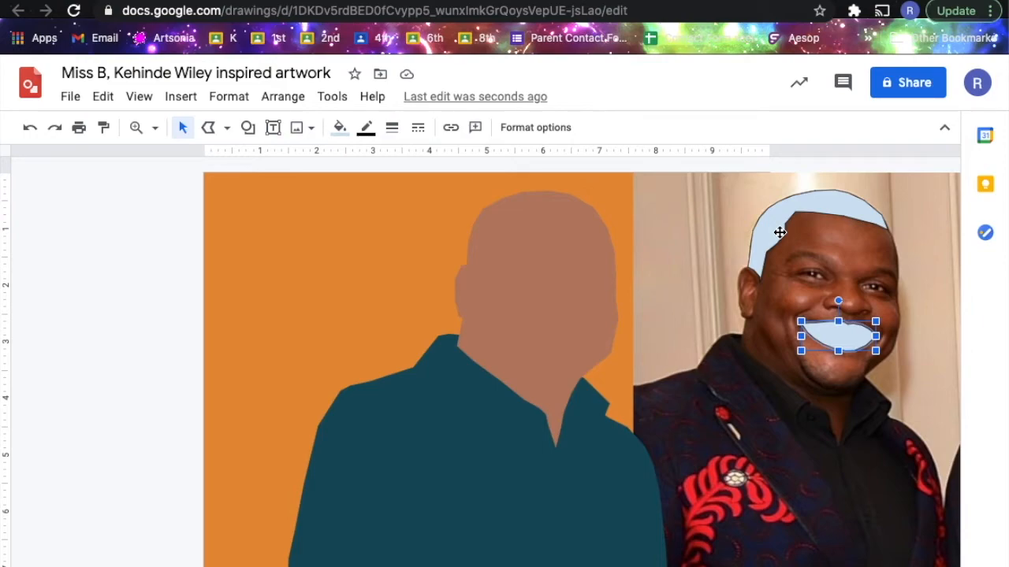
left_click(779, 232, "shift")
left_click_drag(842, 345, 593, 349)
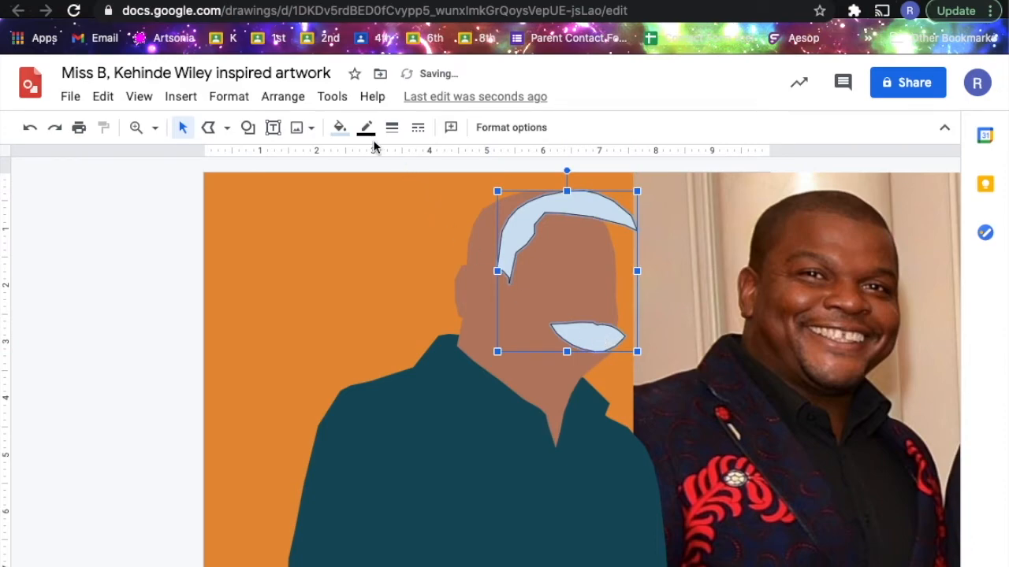
- Fill the hair and mouth shapes with black and give both a magenta outline
left_click(340, 127)
left_click(347, 220)
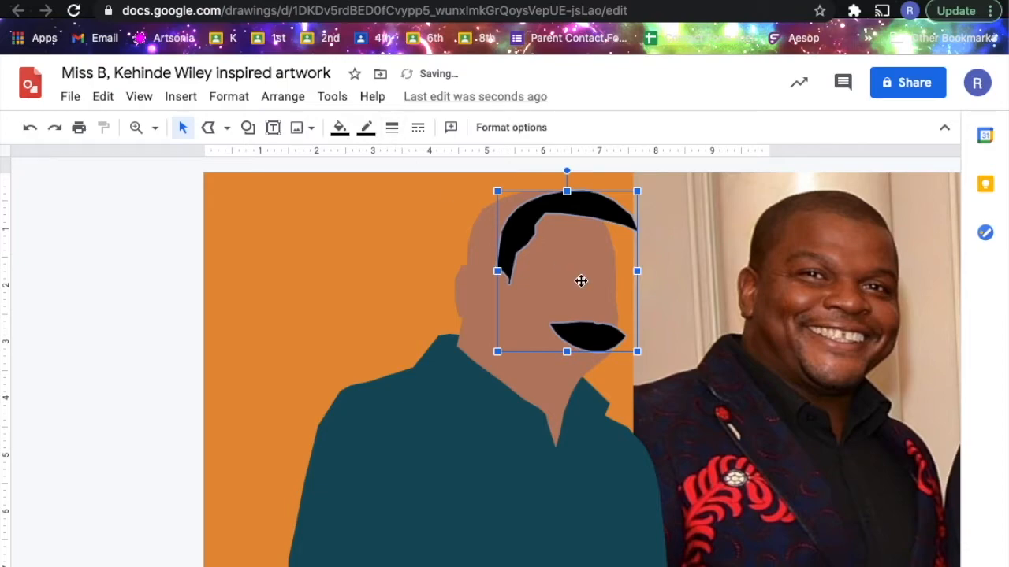
left_click(366, 128)
left_click(545, 209)
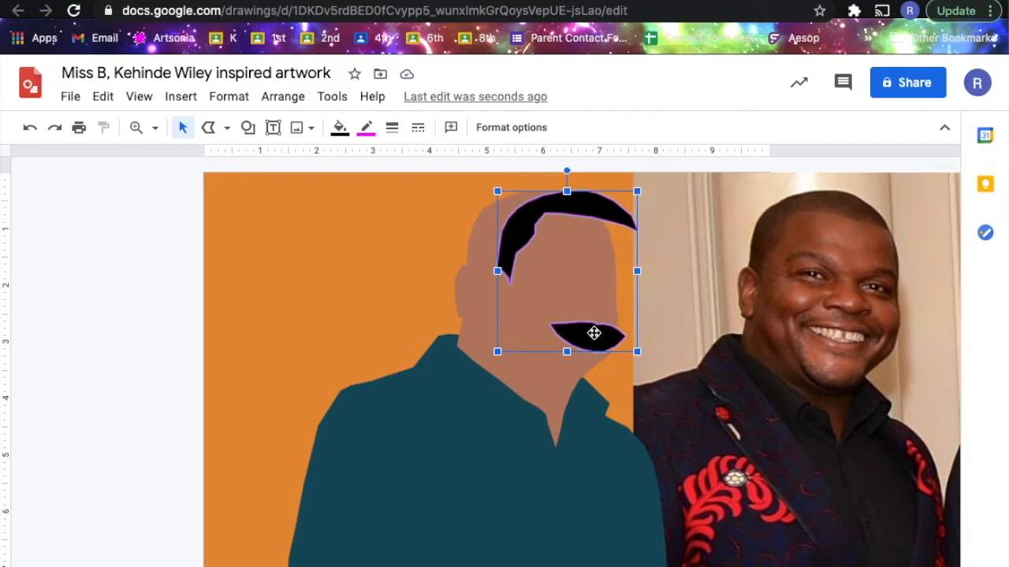
- Align the hair and mouth shapes together with the drawn head, matching the crown and the ear
left_click_drag(594, 333, 565, 337)
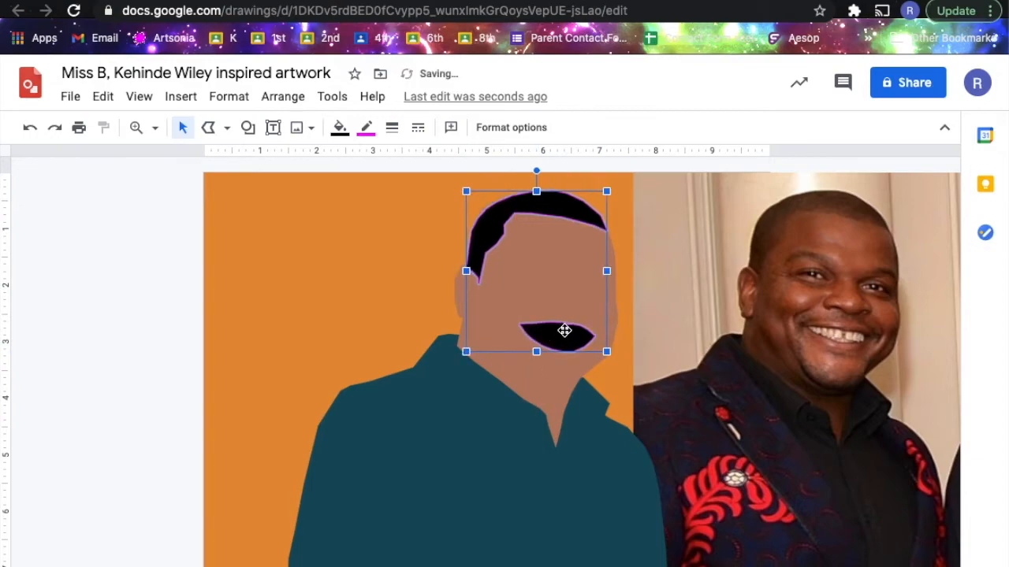
left_click(137, 129)
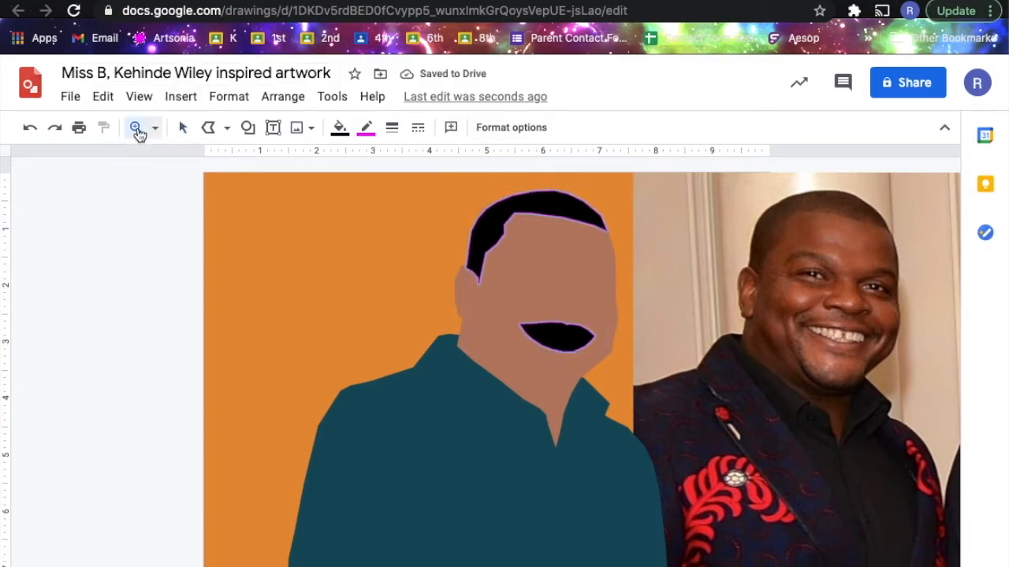
left_click(136, 130)
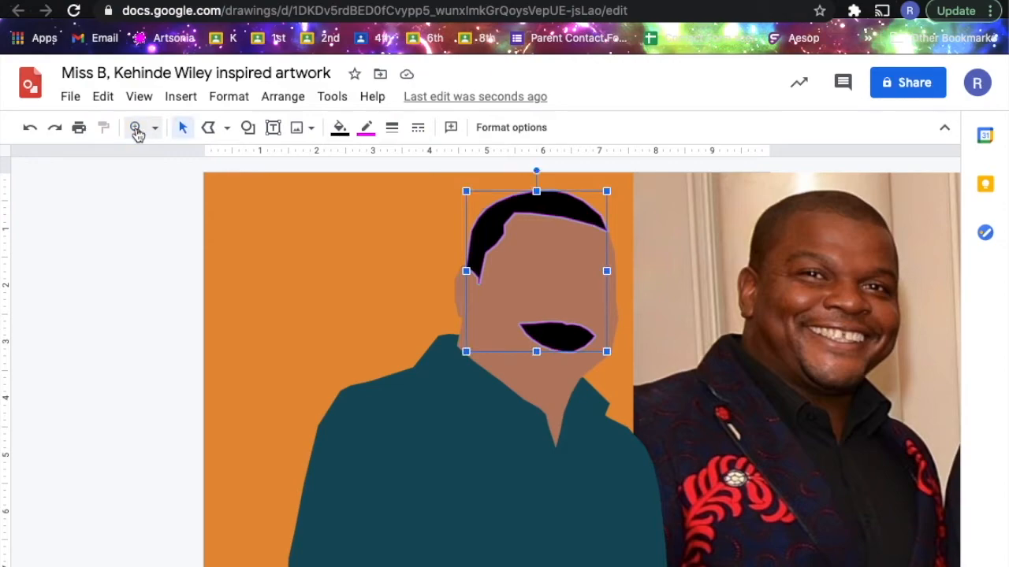
left_click(136, 130)
left_click(361, 272)
left_click(615, 331)
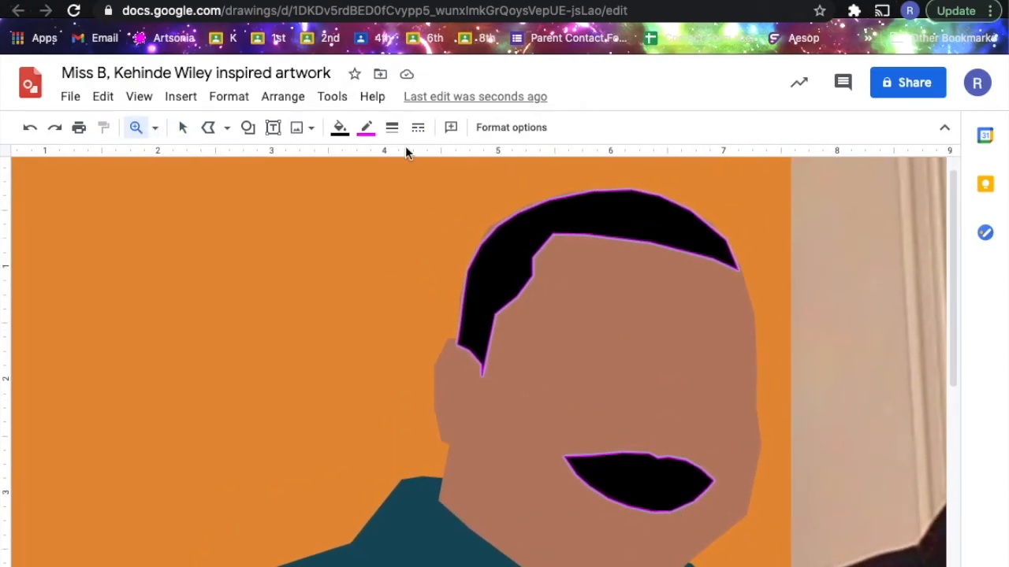
left_click(182, 130)
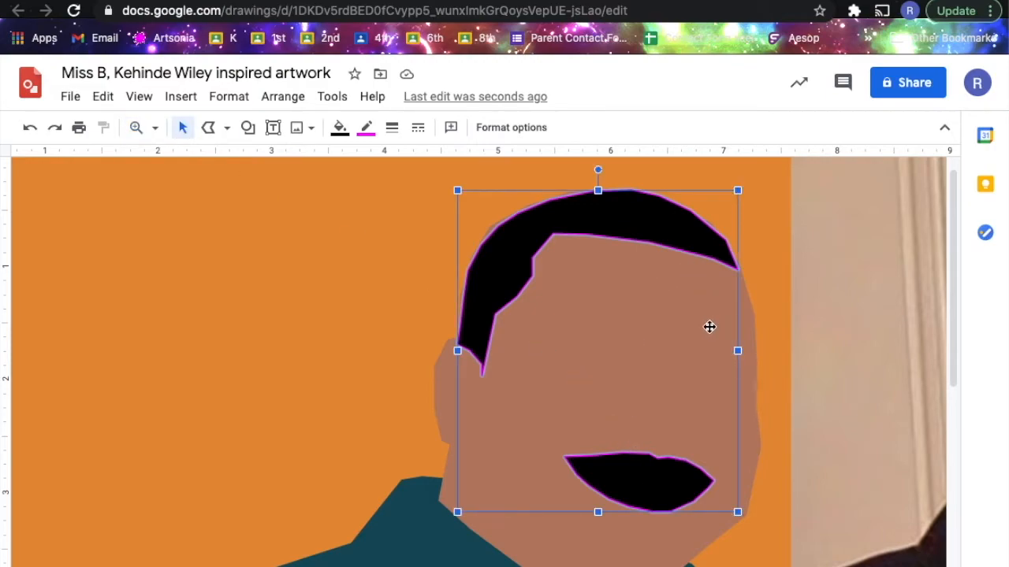
left_click_drag(622, 222, 619, 216)
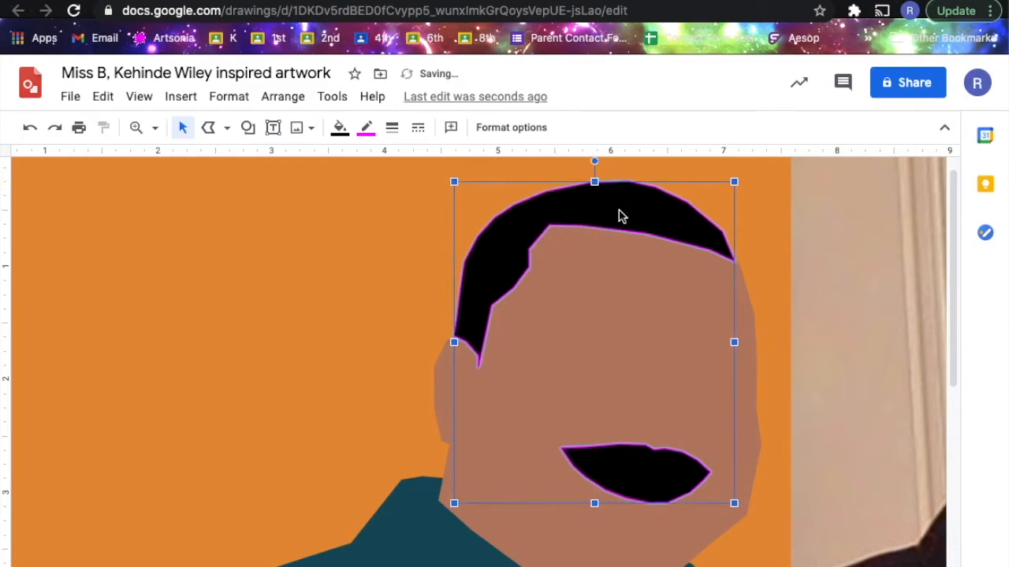
scroll(607, 230, "up", 1)
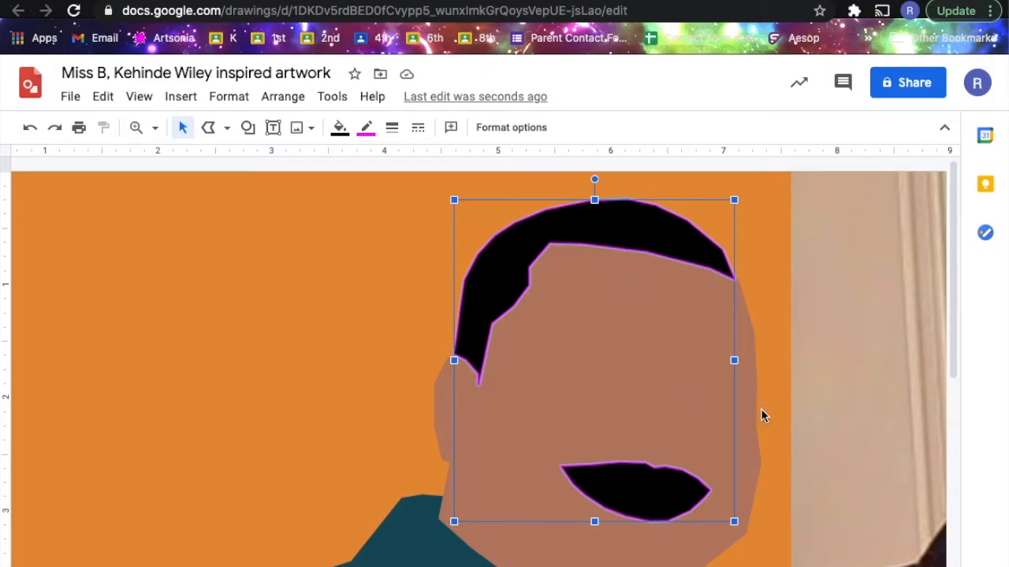
left_click(312, 339)
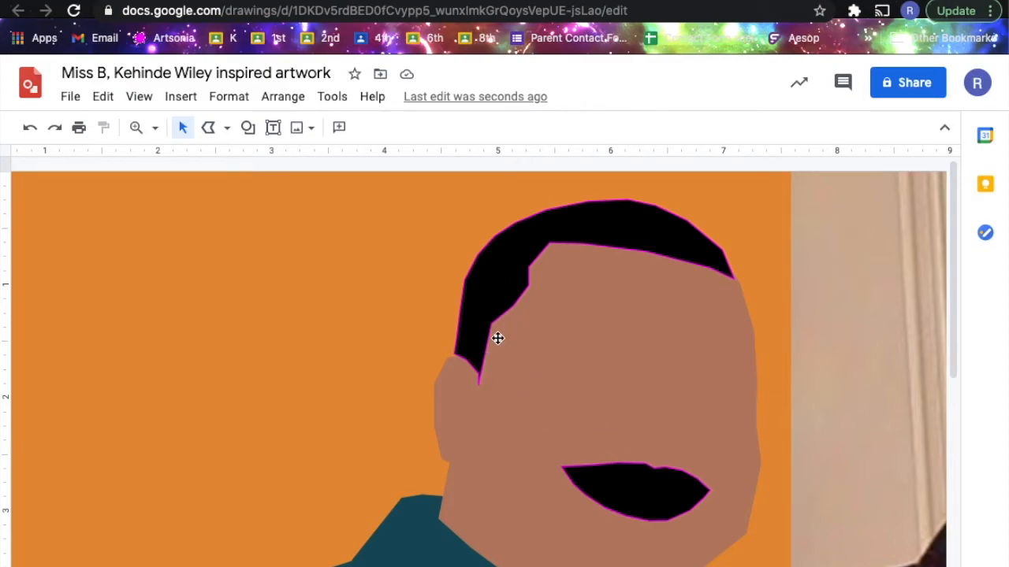
- Set both the fill and the outline of the hair shape to the custom dark brown
left_click(498, 256)
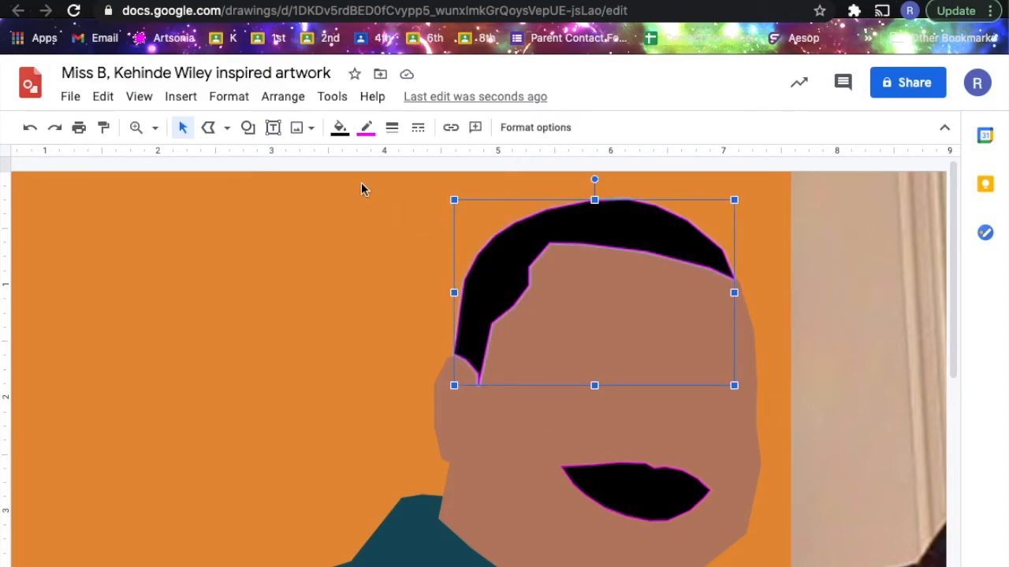
left_click(339, 126)
left_click(366, 399)
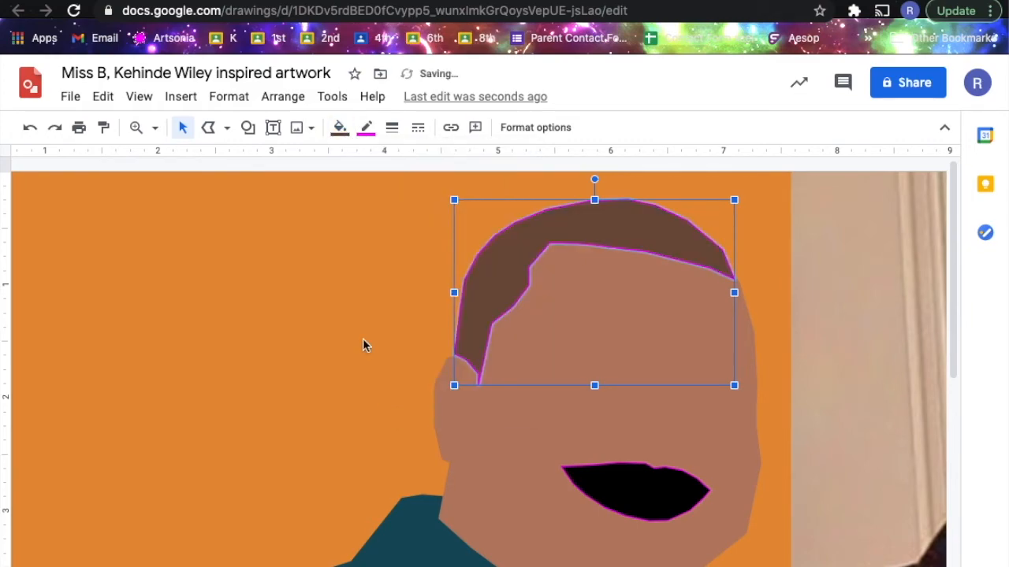
left_click(366, 127)
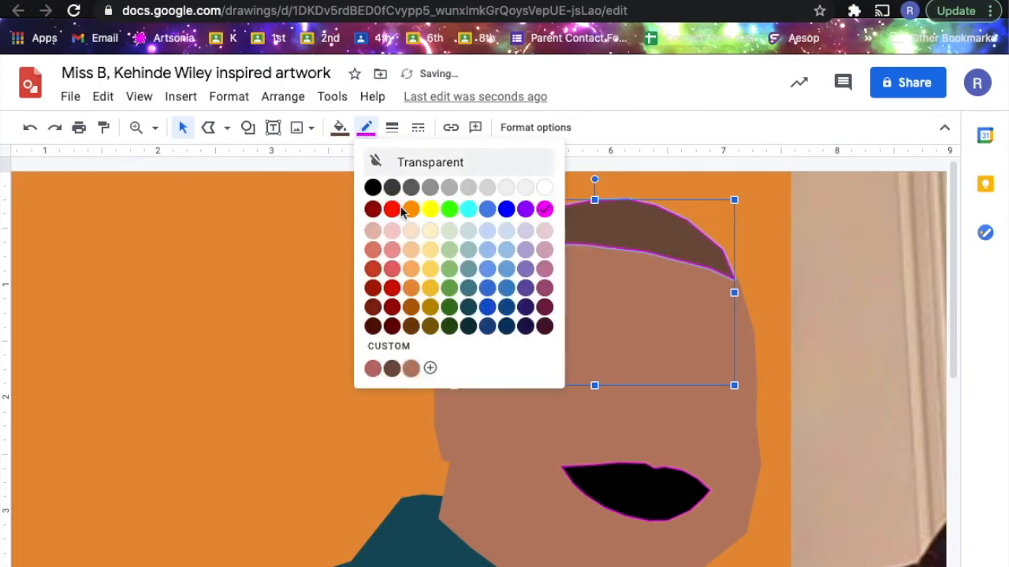
left_click(391, 372)
- Set both the fill and the outline of the mouth shape to the custom dusty rose
left_click(653, 473)
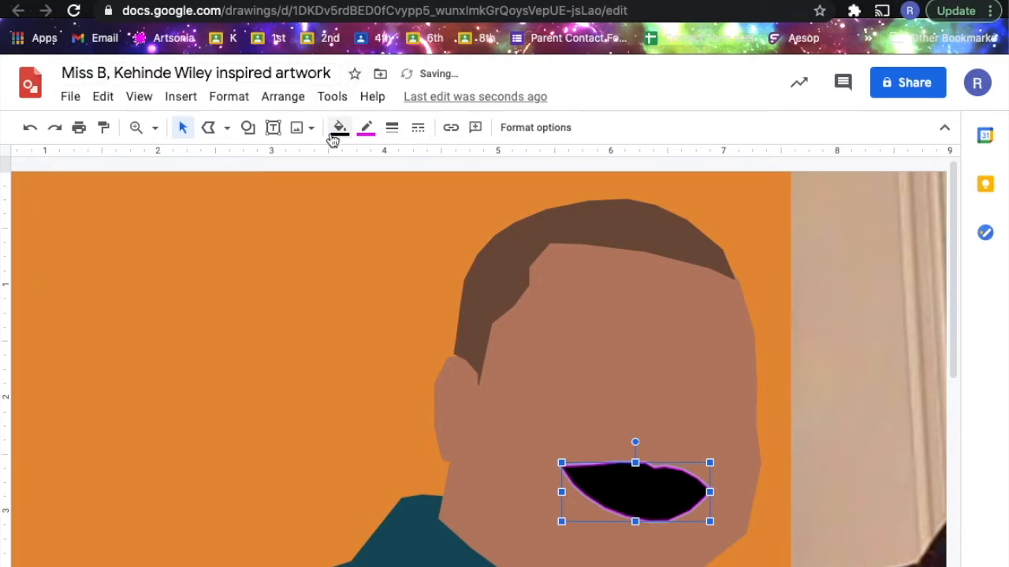
left_click(337, 129)
left_click(352, 402)
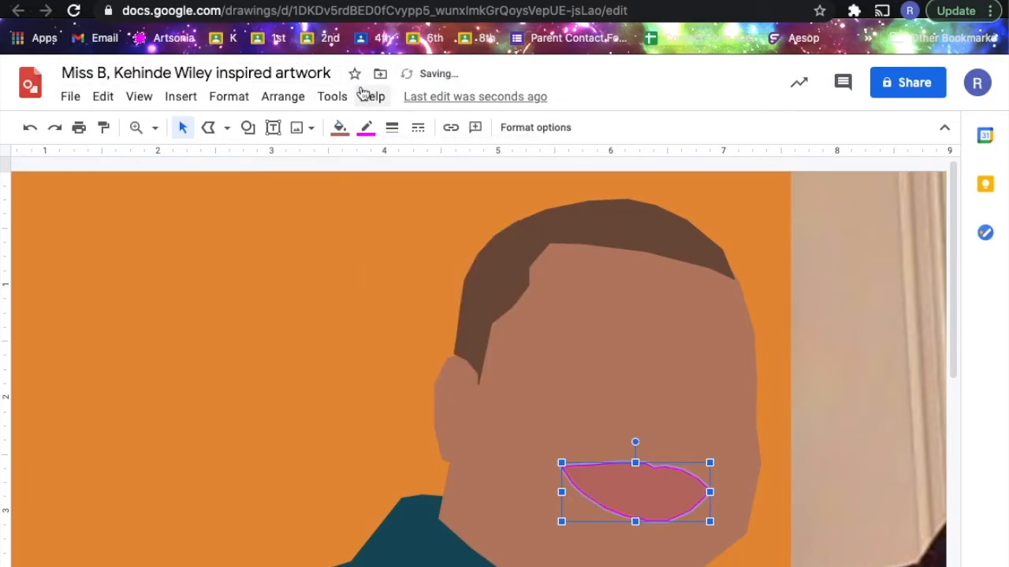
left_click(365, 126)
left_click(372, 372)
- Nudge the hair and mouth shapes together so the hair lines up with the head's outer edges
left_click(619, 235)
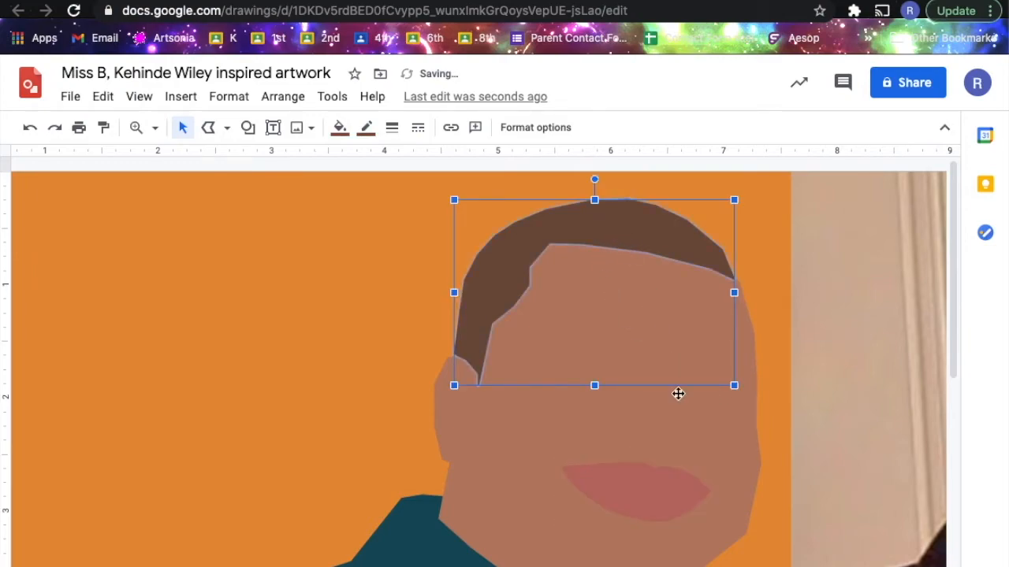
left_click(655, 495, "shift")
left_click(507, 290)
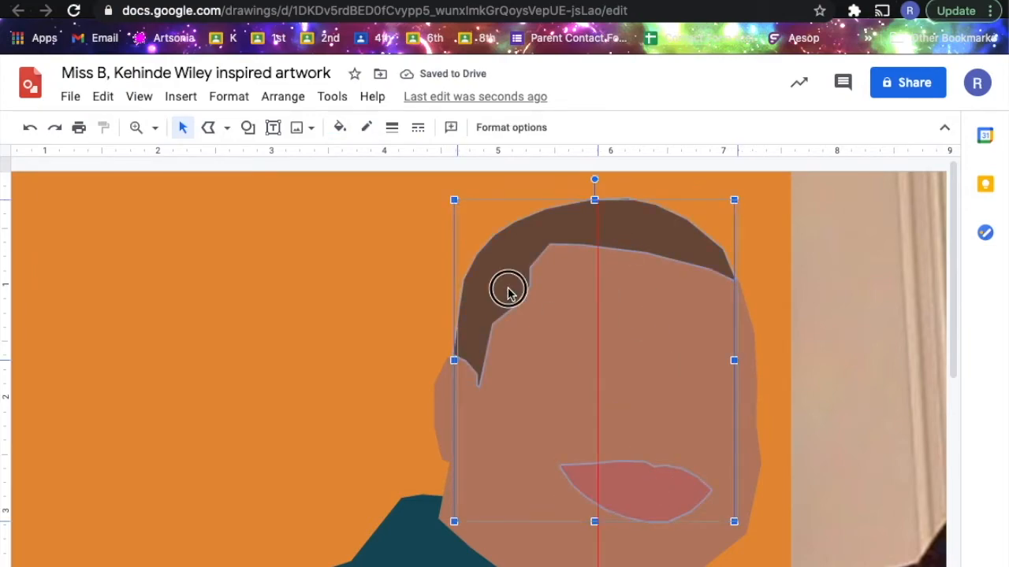
left_click_drag(507, 292, 508, 290)
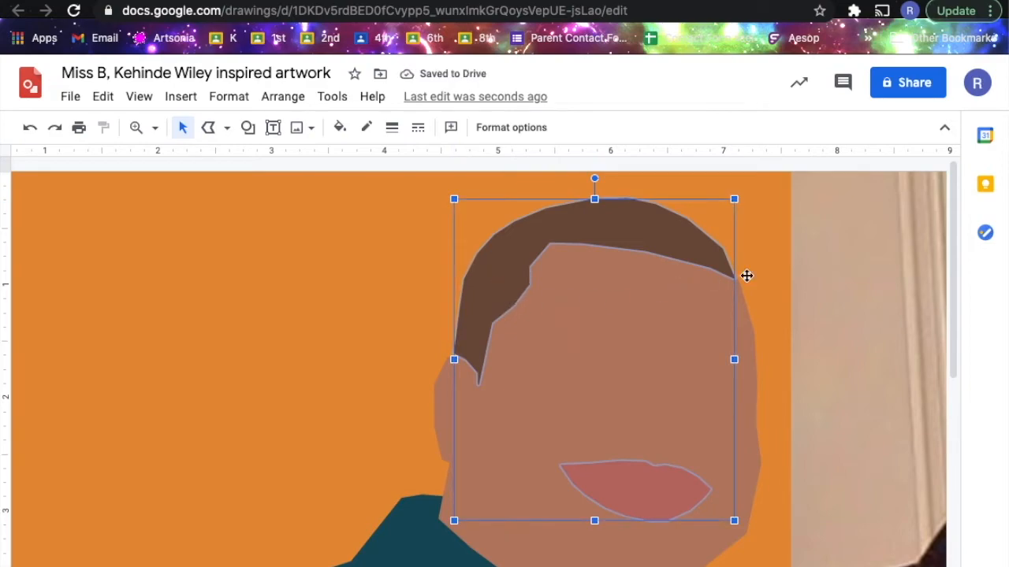
left_click(769, 300)
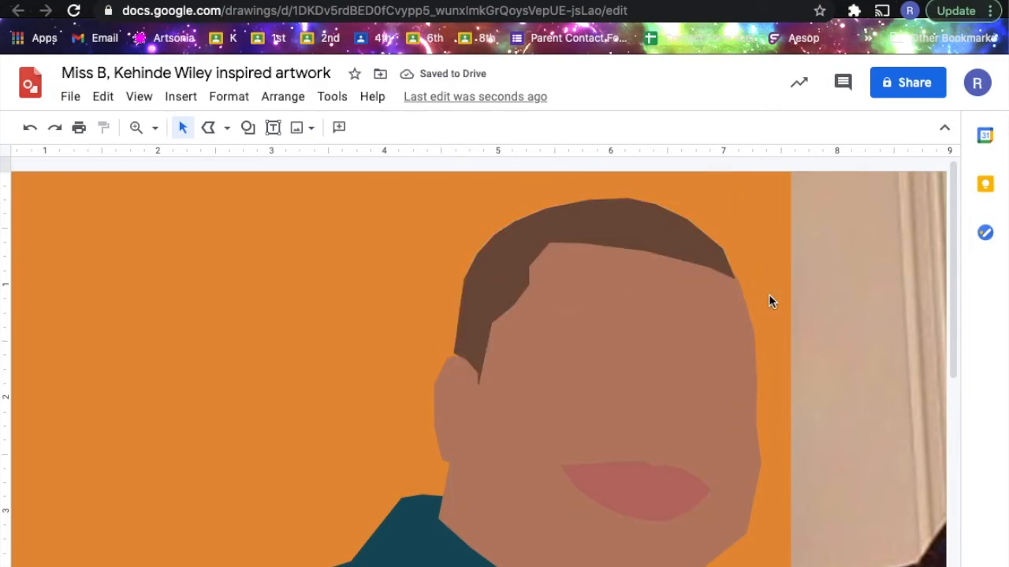
left_click(499, 290)
left_click(627, 484, "shift")
left_click(481, 296)
left_click_drag(480, 296, 482, 297)
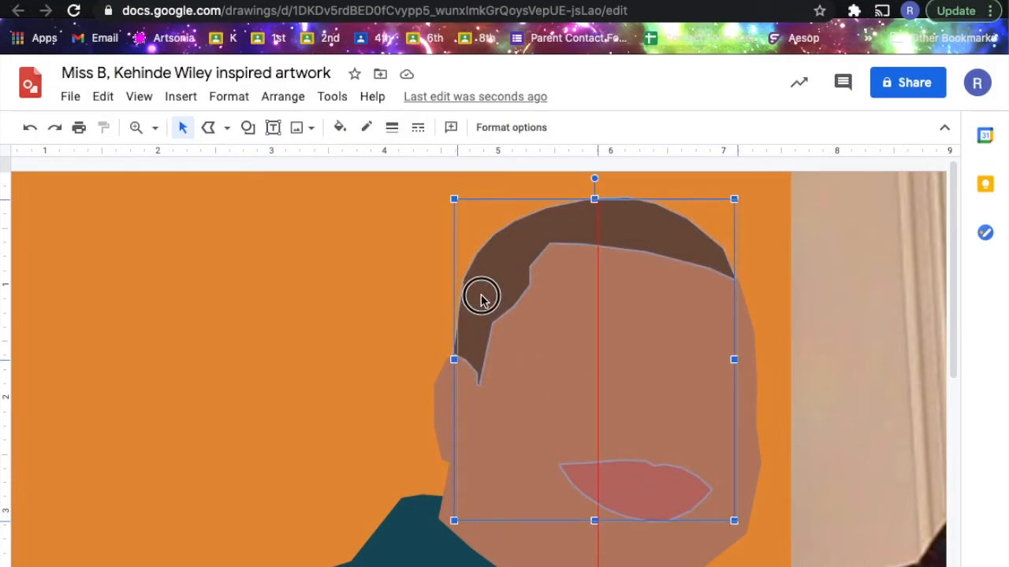
left_click_drag(480, 295, 483, 296)
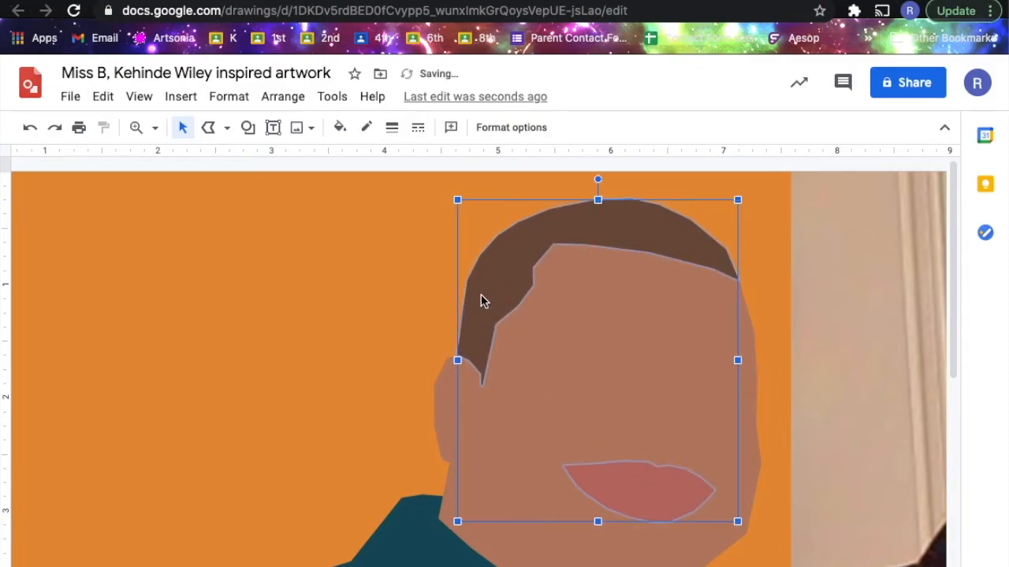
left_click(372, 292)
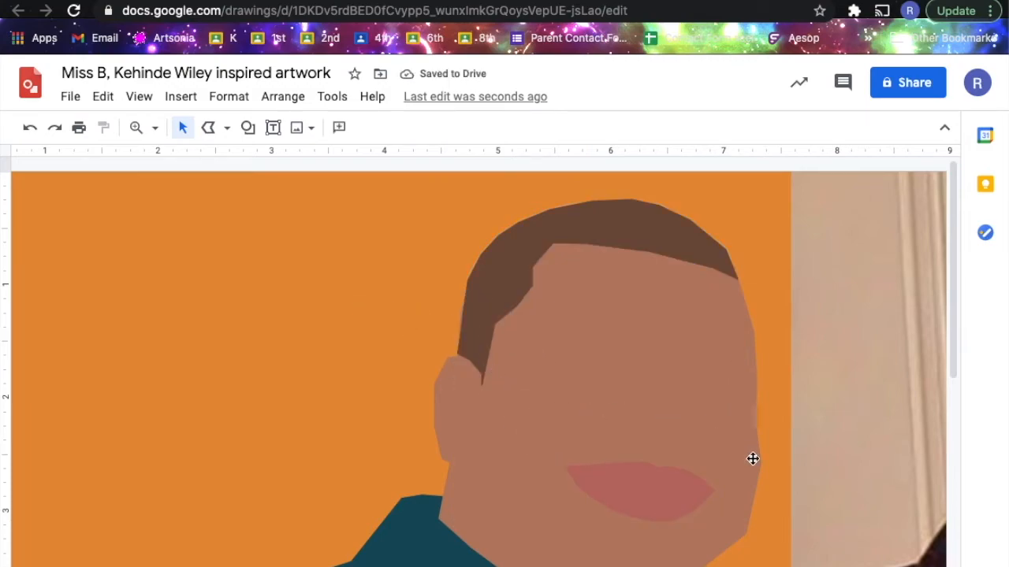
left_click(157, 130)
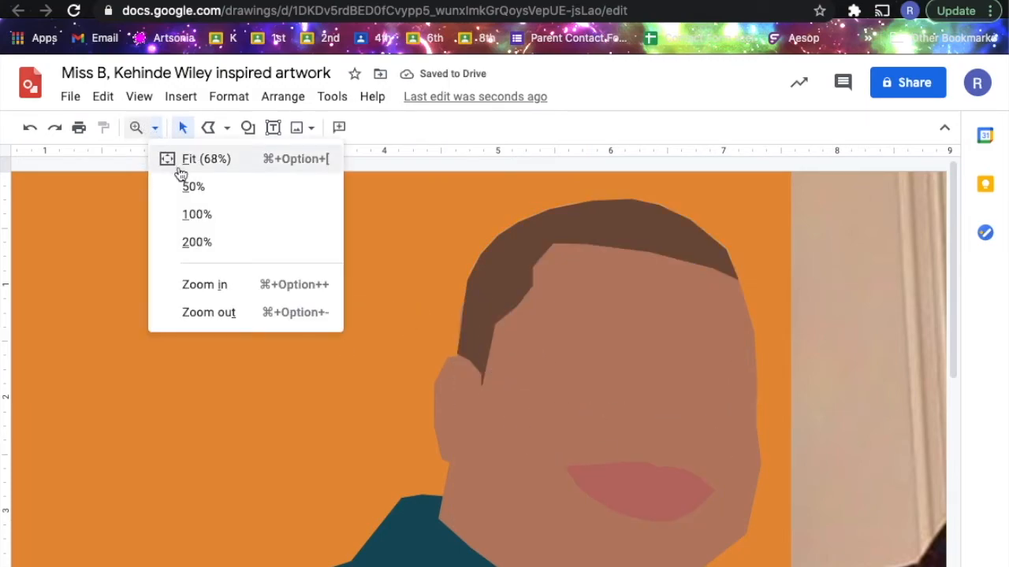
left_click(178, 166)
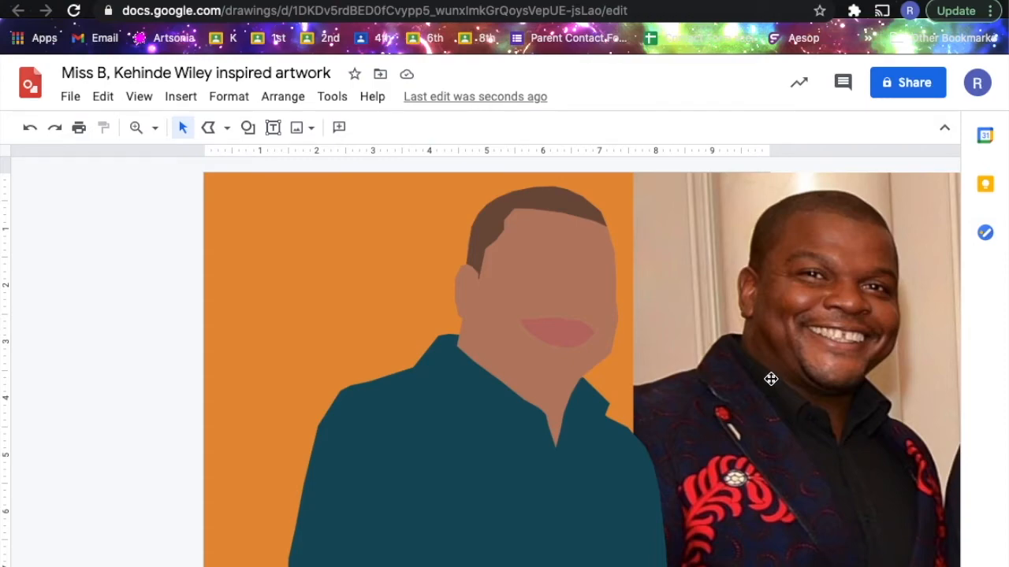
scroll(770, 381, "right", 1)
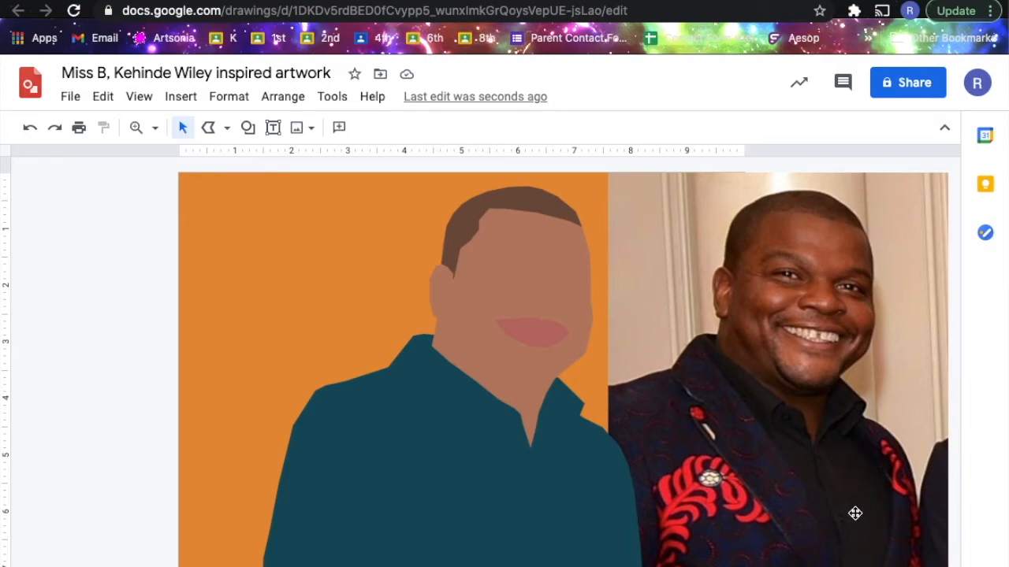
- Trace the eyebrow nearer the visible ear in the portrait photo as a closed polyline shape
left_click(138, 128)
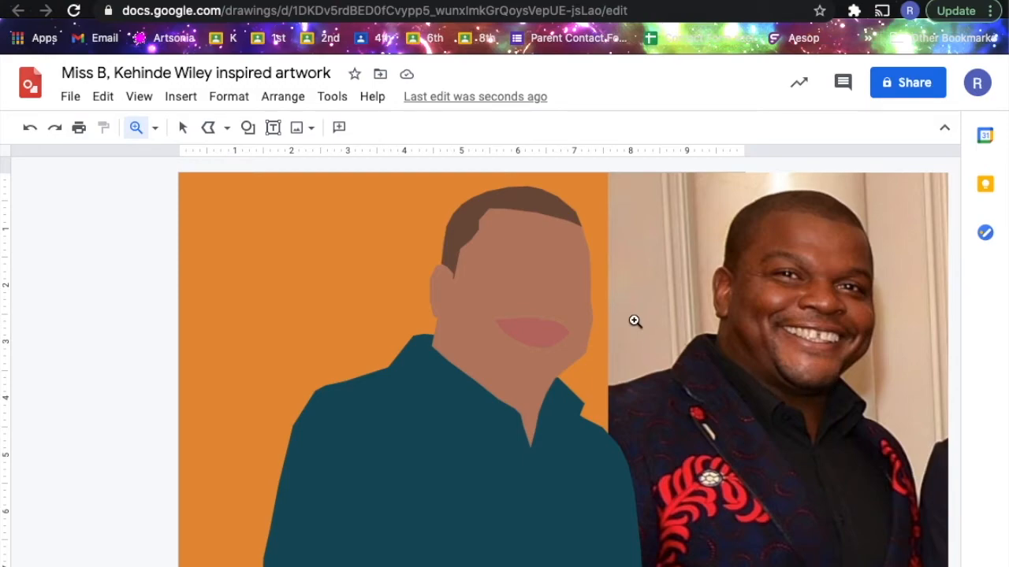
left_click(821, 325)
scroll(820, 324, "right", 2)
left_click(823, 321)
left_click(209, 131)
left_click(306, 245)
left_click(351, 212)
left_click(377, 206)
left_click(416, 209)
left_click(475, 230)
left_click(517, 258)
left_click(505, 272)
left_click(473, 251)
left_click(376, 227)
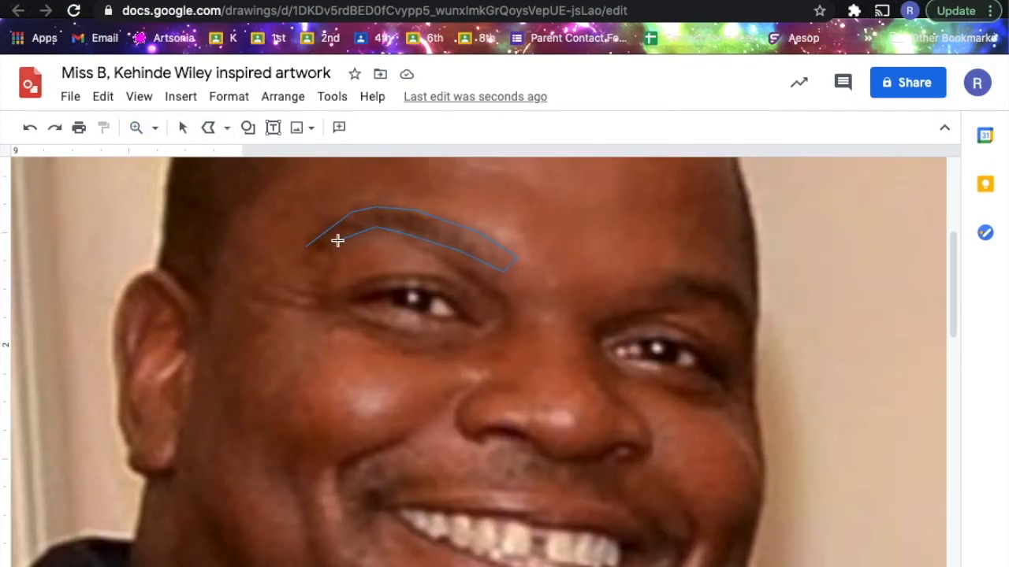
left_click(306, 245)
- Trace the eyebrow farther from the visible ear in the photo as a closed polyline shape
left_click(639, 281)
left_click(647, 299)
left_click(707, 294)
left_click(751, 334)
left_click(738, 295)
left_click(717, 280)
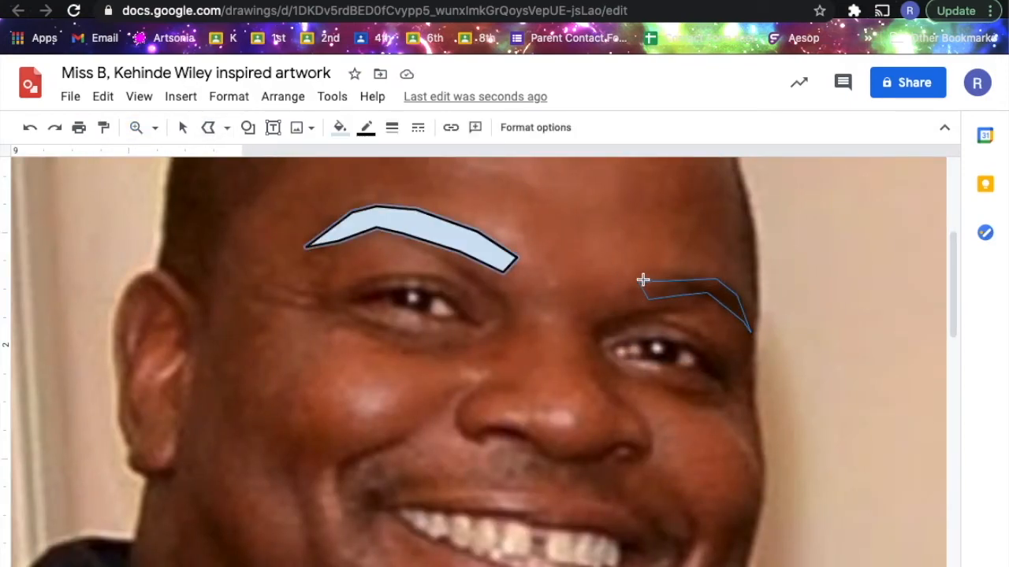
left_click(681, 271)
left_click(639, 282)
- Trace the outline of the eye nearer the visible ear as a closed polyline shape
left_click(330, 300)
left_click(373, 277)
left_click(446, 279)
left_click(492, 327)
left_click(451, 343)
left_click(410, 353)
left_click(359, 333)
left_click(330, 300)
- Trace the outline of the eye farther from the visible ear as a closed polyline shape
left_click(599, 339)
left_click(640, 322)
left_click(693, 331)
left_click(725, 361)
left_click(736, 406)
left_click(693, 407)
left_click(623, 378)
left_click(599, 340)
scroll(600, 410, "down", 10)
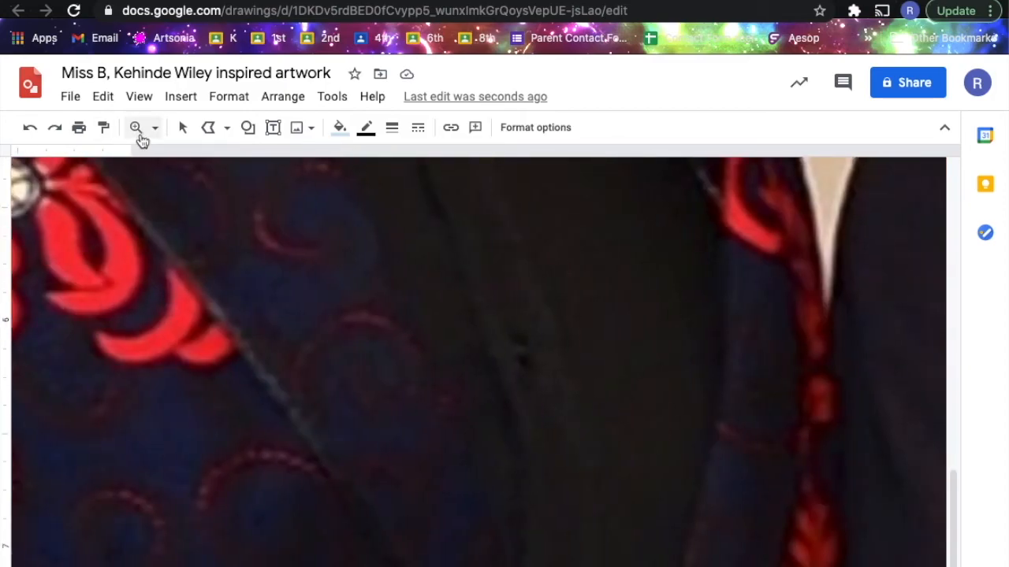
left_click(153, 128)
left_click(186, 314)
scroll(479, 376, "up", 2)
left_click(135, 127)
left_click(381, 382)
left_click(337, 301)
left_click(329, 345)
scroll(331, 346, "down", 2)
left_click(554, 475)
scroll(565, 263, "down", 4)
scroll(565, 263, "right", 3)
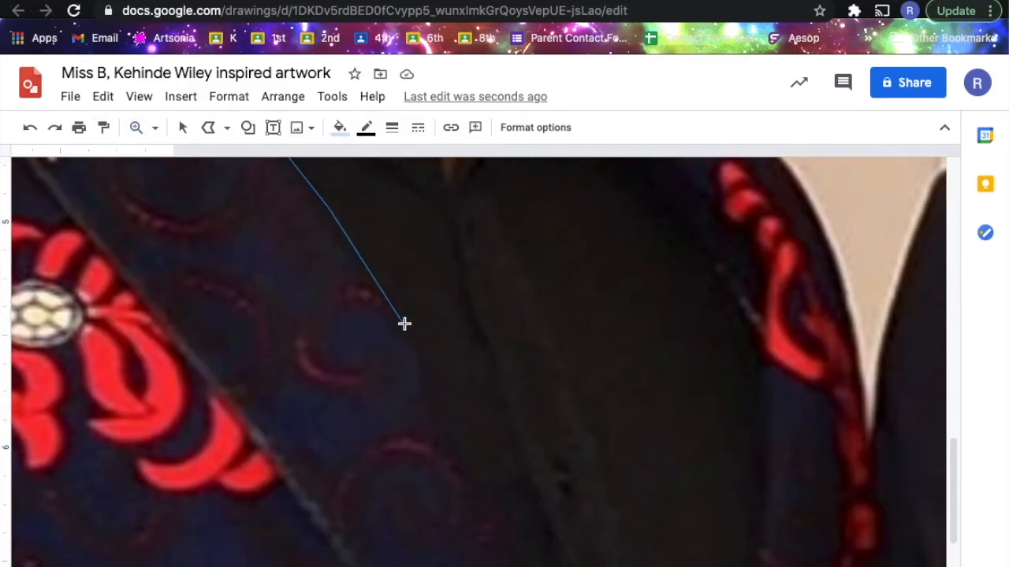
left_click(405, 322)
scroll(452, 410, "down", 2)
left_click(499, 336)
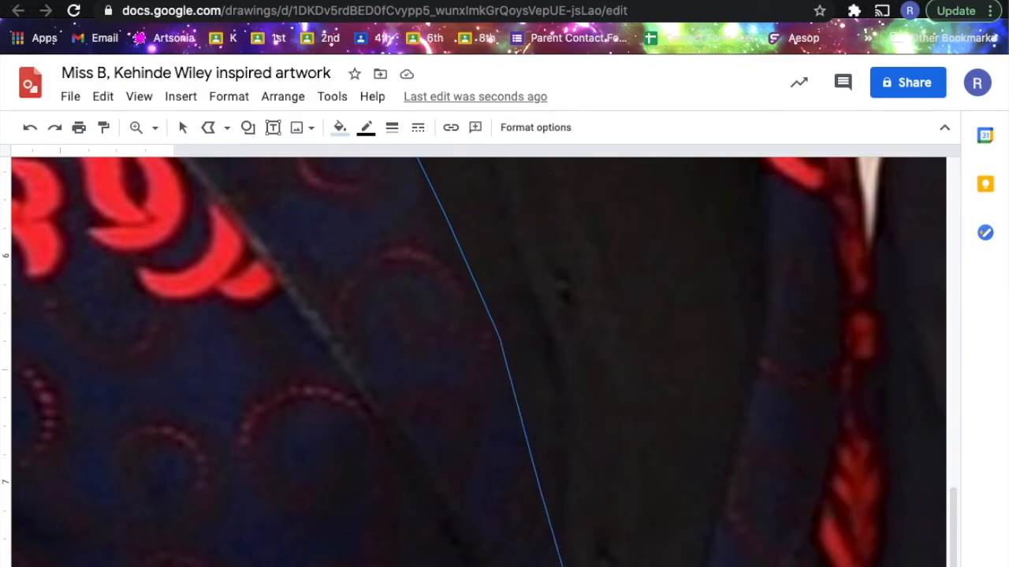
double_click(557, 564)
left_click(37, 132)
- Trace the black shirt in the photo as a closed polyline, following the lapel edges, both collar points and the neck opening
left_click(208, 128)
scroll(379, 292, "up", 8)
left_click(253, 294)
left_click(396, 481)
scroll(395, 481, "down", 5)
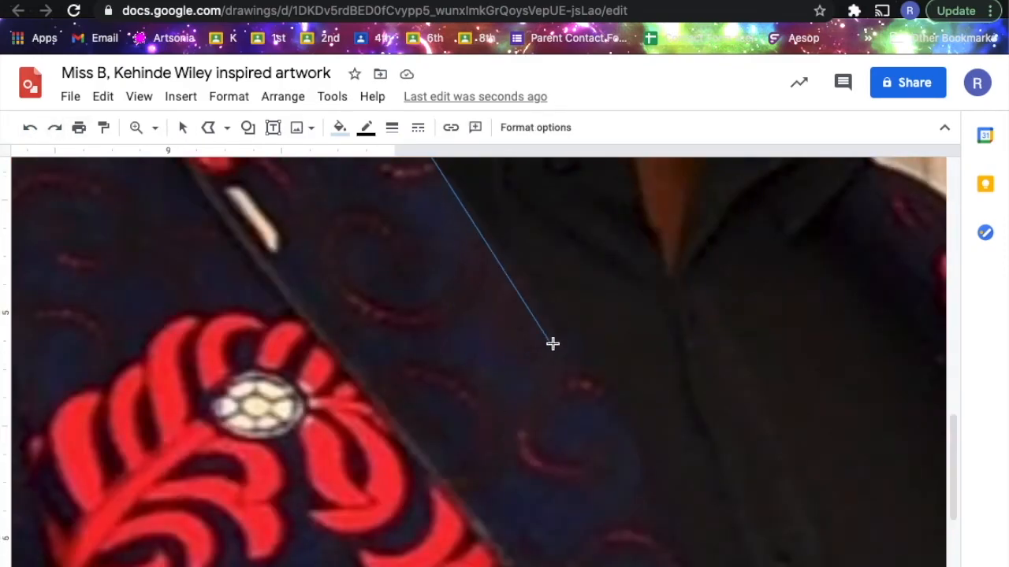
left_click(648, 445)
scroll(648, 445, "down", 3)
left_click(709, 292)
left_click(757, 407)
left_click(816, 566)
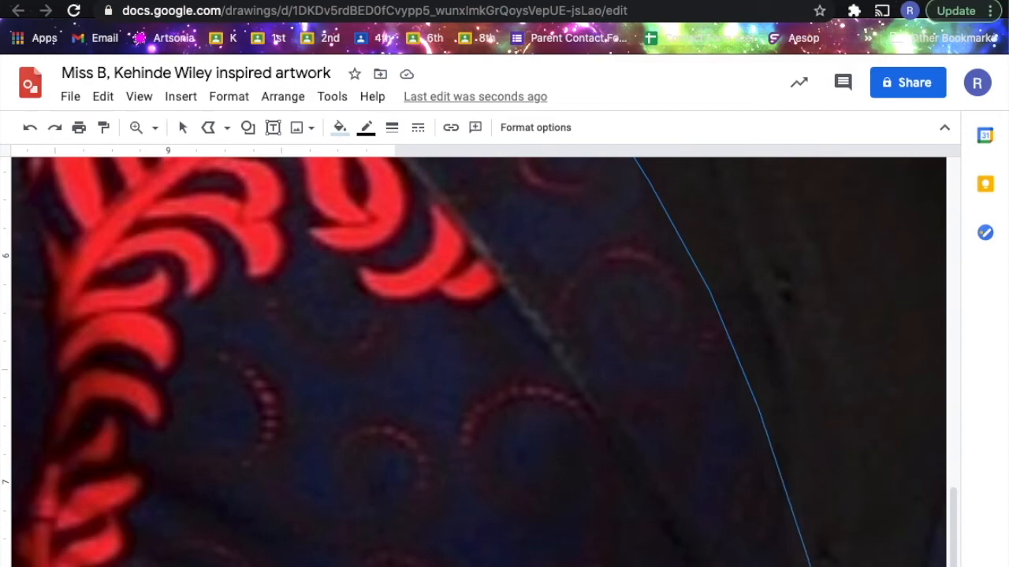
scroll(933, 539, "right", 3)
left_click(714, 349)
scroll(726, 219, "up", 3)
left_click(710, 378)
left_click(665, 254)
scroll(665, 253, "up", 2)
left_click(620, 326)
left_click(601, 276)
left_click(617, 228)
scroll(598, 225, "up", 2)
left_click(513, 209)
left_click(404, 495)
left_click(368, 364)
left_click(296, 312)
left_click(237, 269)
scroll(238, 269, "left", 2)
left_click(314, 213)
scroll(312, 215, "up", 2)
left_click(255, 276)
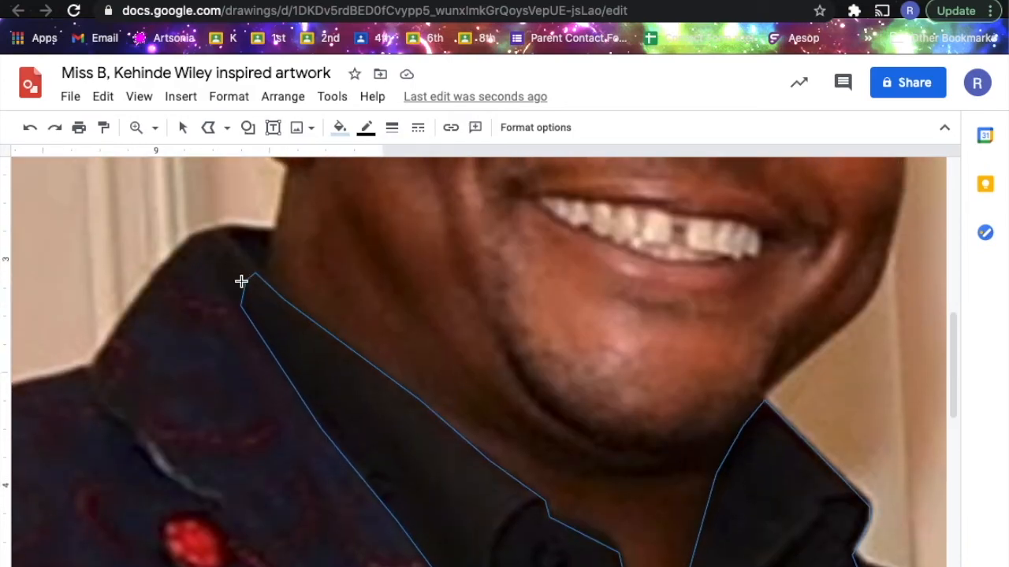
left_click(242, 282)
- Move the shirt, both eye and both eyebrow shapes together from the photo onto the drawn figure
left_click(154, 128)
left_click(226, 161)
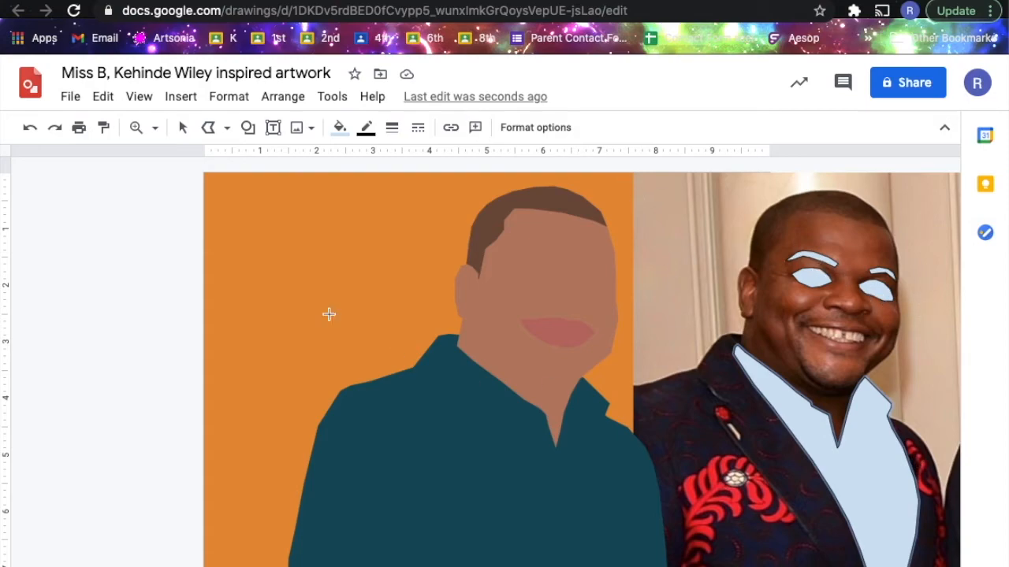
left_click(136, 128)
scroll(675, 334, "right", 1)
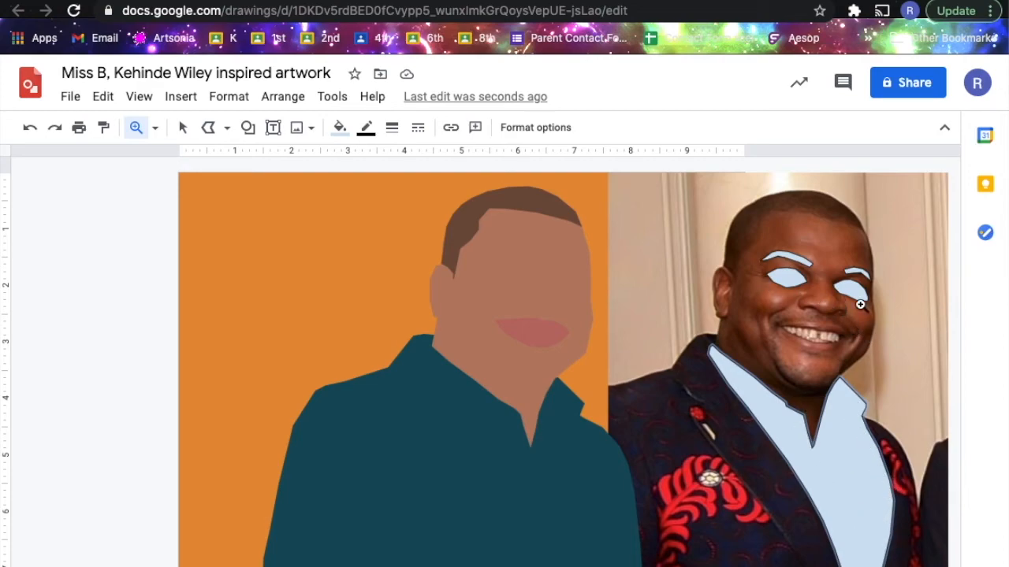
left_click(183, 129)
left_click(819, 441)
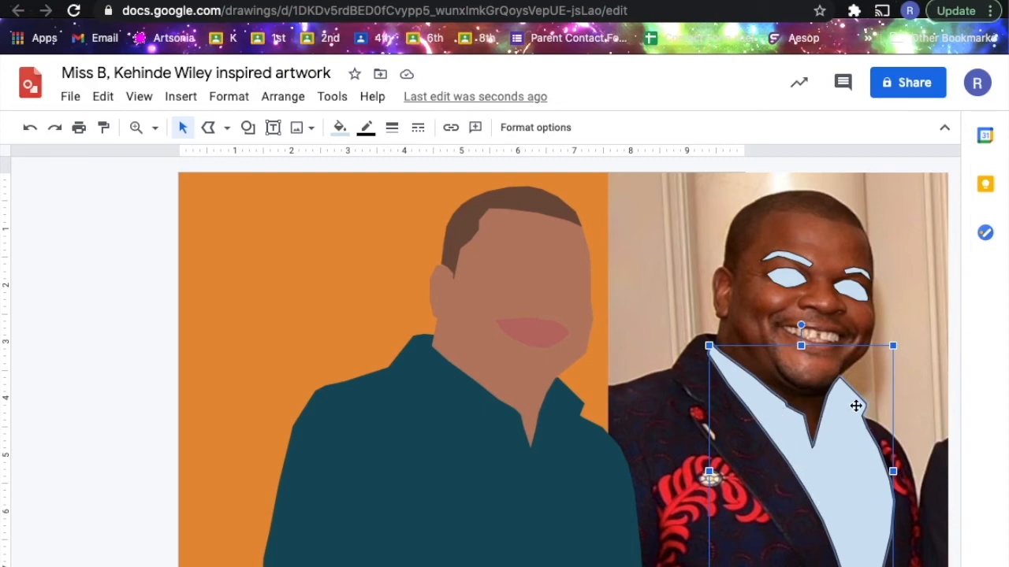
left_click(789, 280)
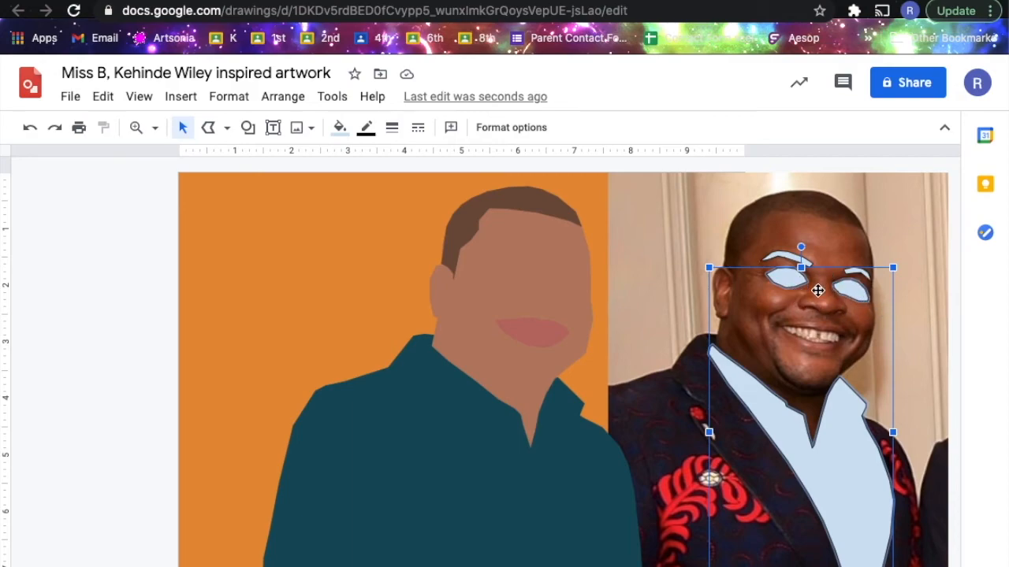
left_click(778, 255)
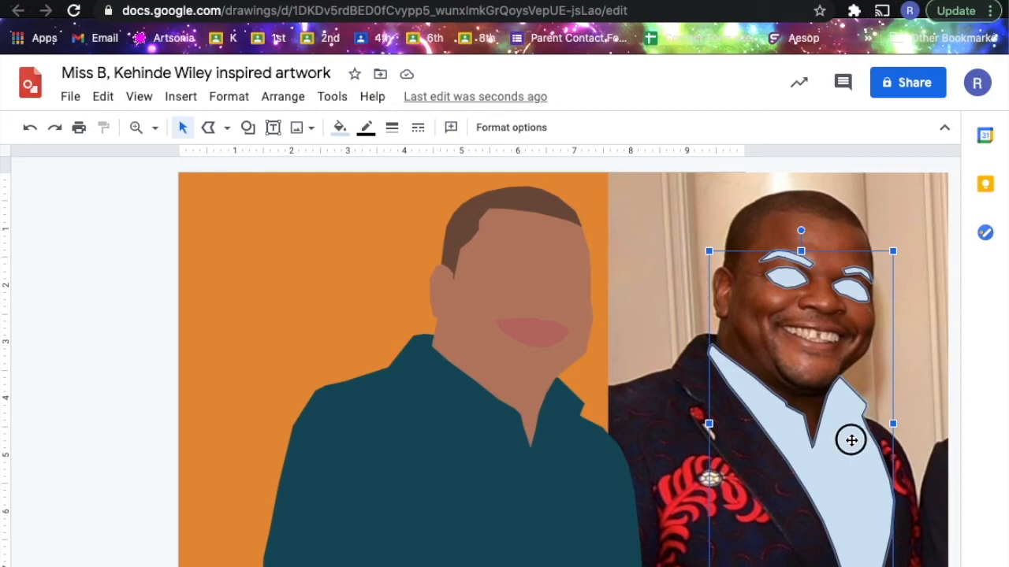
left_click_drag(851, 441, 552, 477)
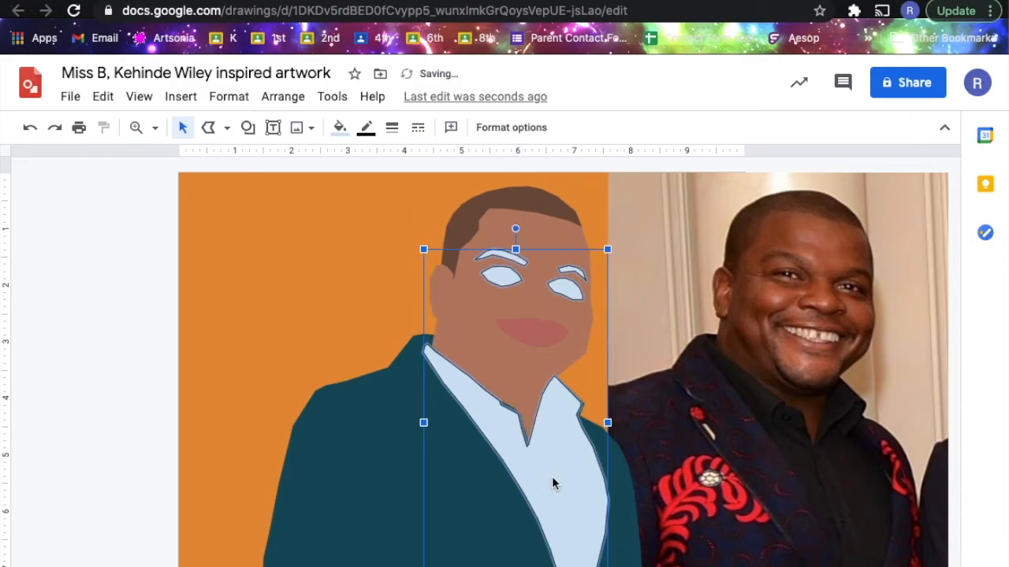
left_click_drag(552, 479, 554, 477)
left_click(136, 130)
left_click(141, 132)
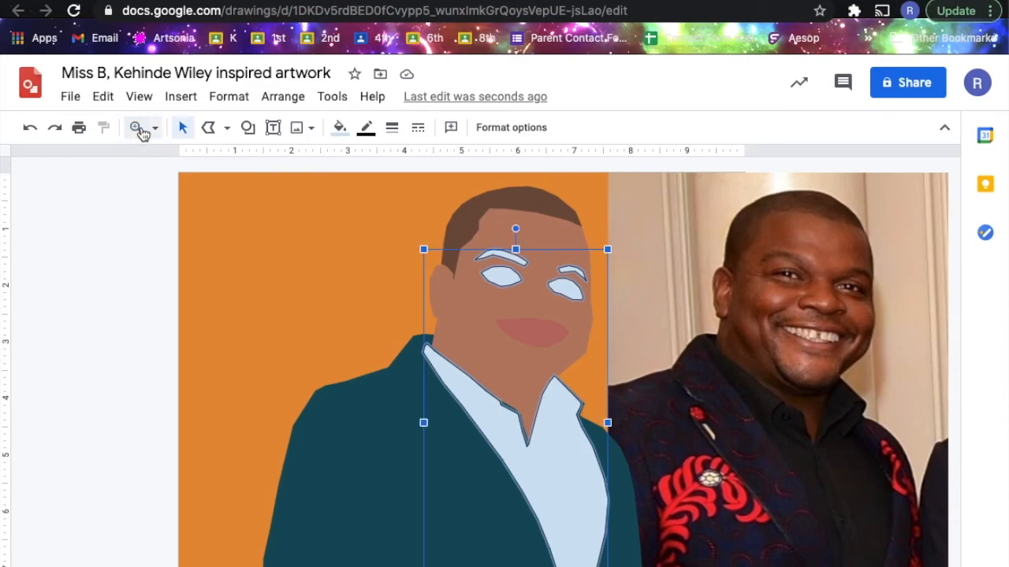
left_click(136, 127)
left_click(256, 265)
scroll(478, 429, "down", 2)
scroll(479, 429, "right", 3)
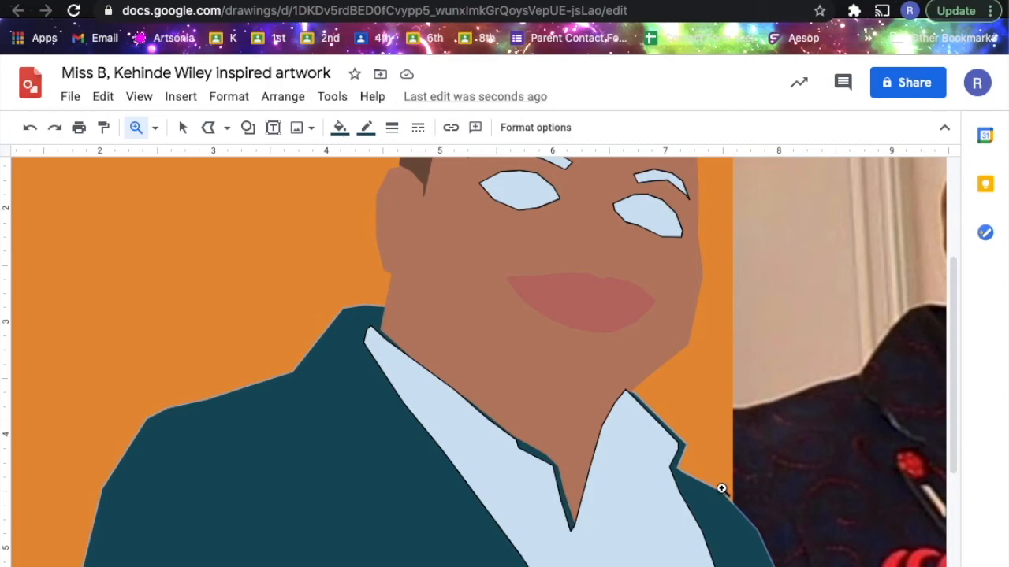
left_click(183, 127)
left_click(365, 315)
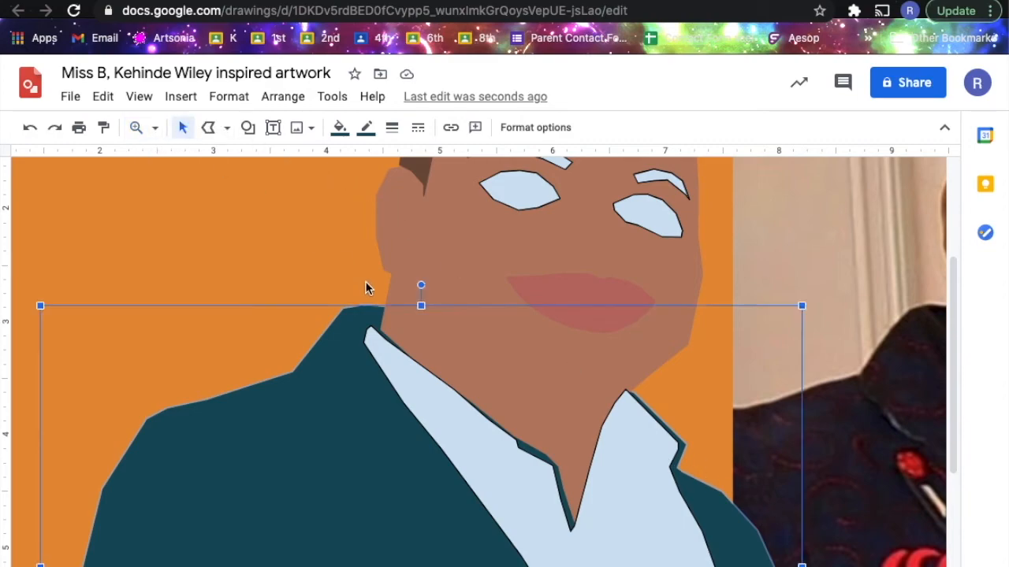
scroll(604, 378, "up", 3)
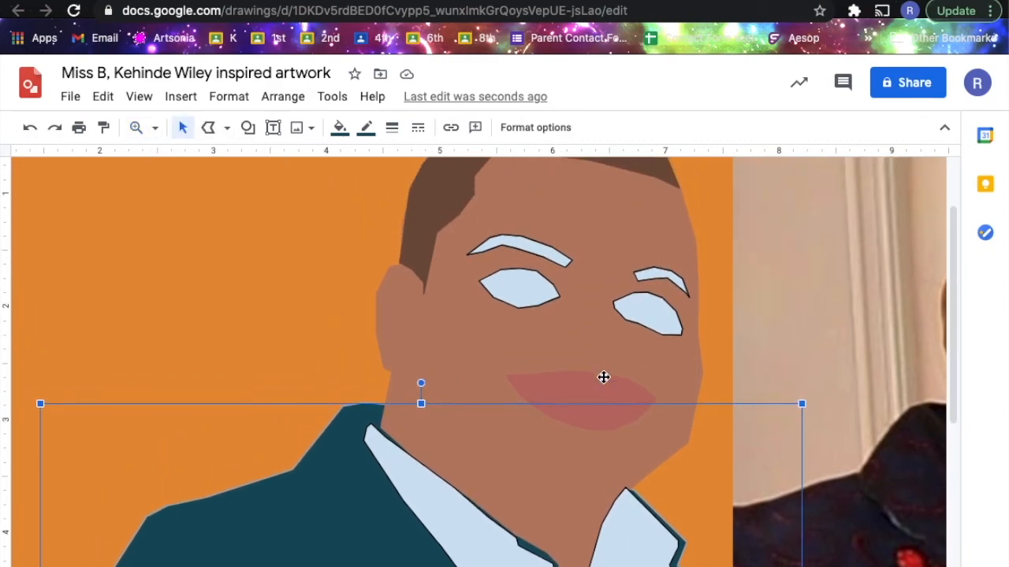
left_click(661, 332, "shift")
left_click(661, 303, "shift")
left_click(523, 276, "shift")
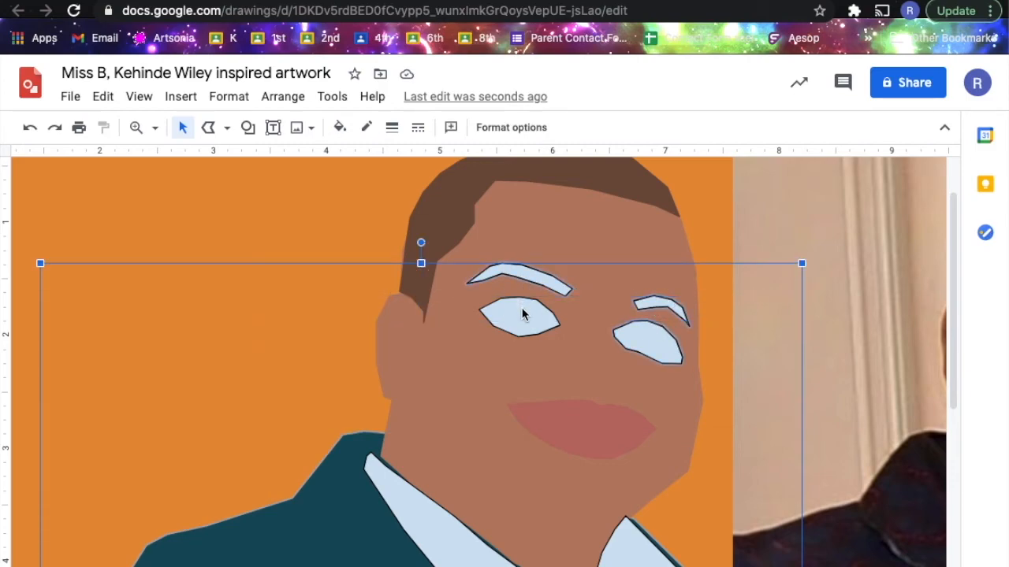
- Nudge the shirt shape by itself so its collar and neck opening line up with the drawn neck and jacket
scroll(496, 523, "down", 3)
left_click(639, 561)
left_click_drag(640, 561, 650, 562)
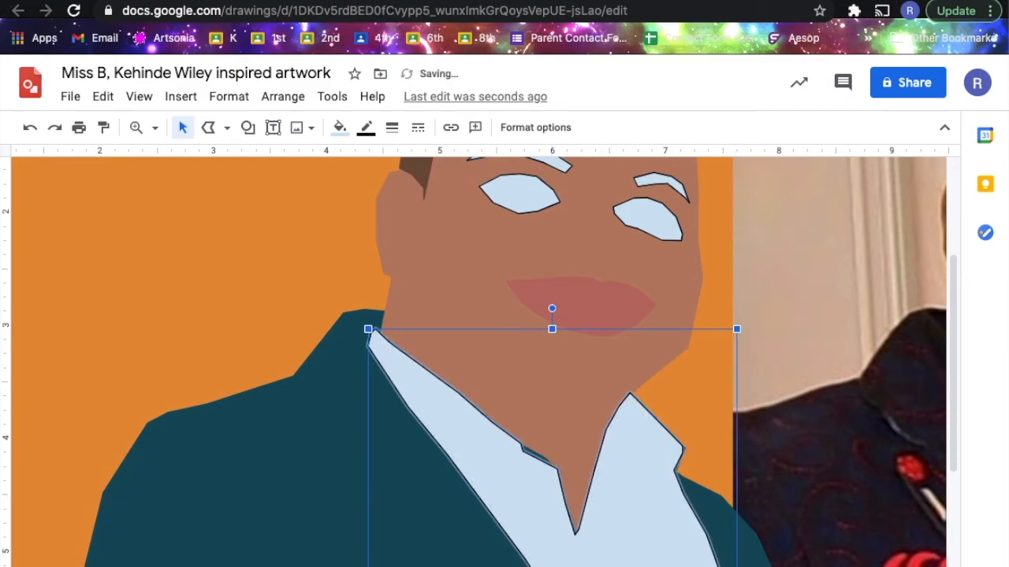
scroll(680, 484, "up", 2)
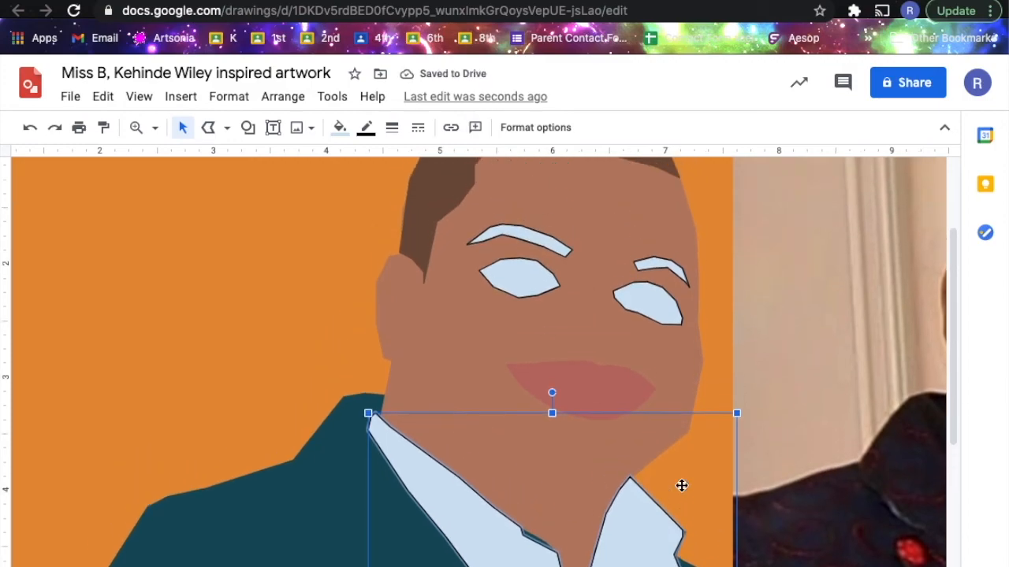
scroll(681, 485, "down", 1)
scroll(682, 486, "right", 1)
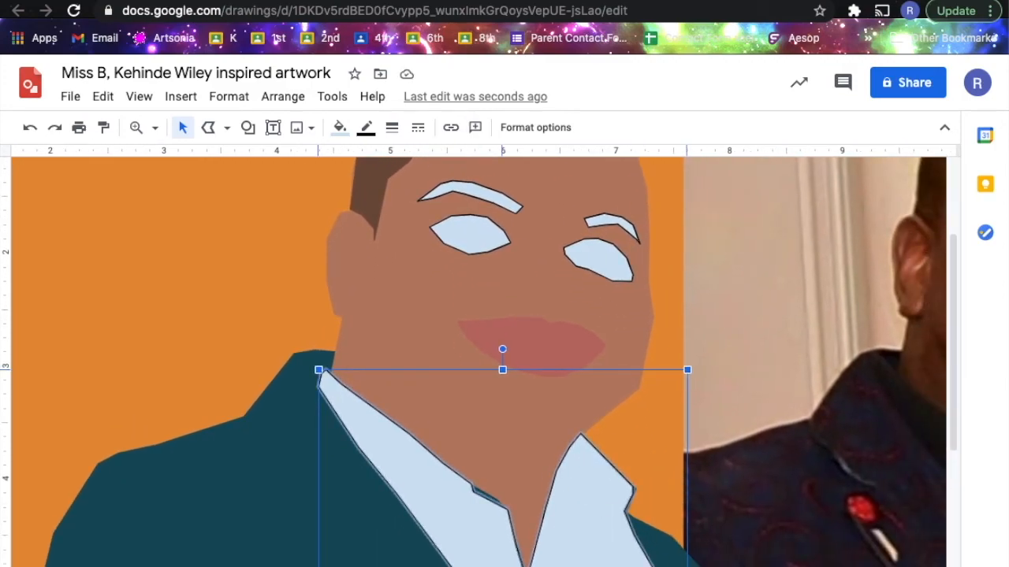
scroll(575, 475, "down", 2)
left_click_drag(575, 478, 590, 493)
left_click(590, 494)
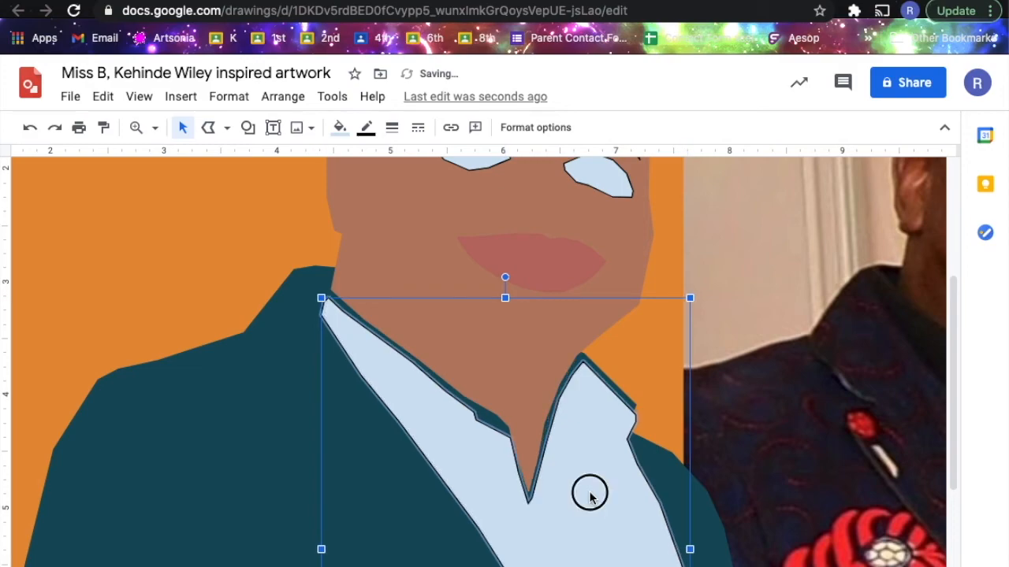
left_click(590, 494)
left_click_drag(590, 493, 588, 479)
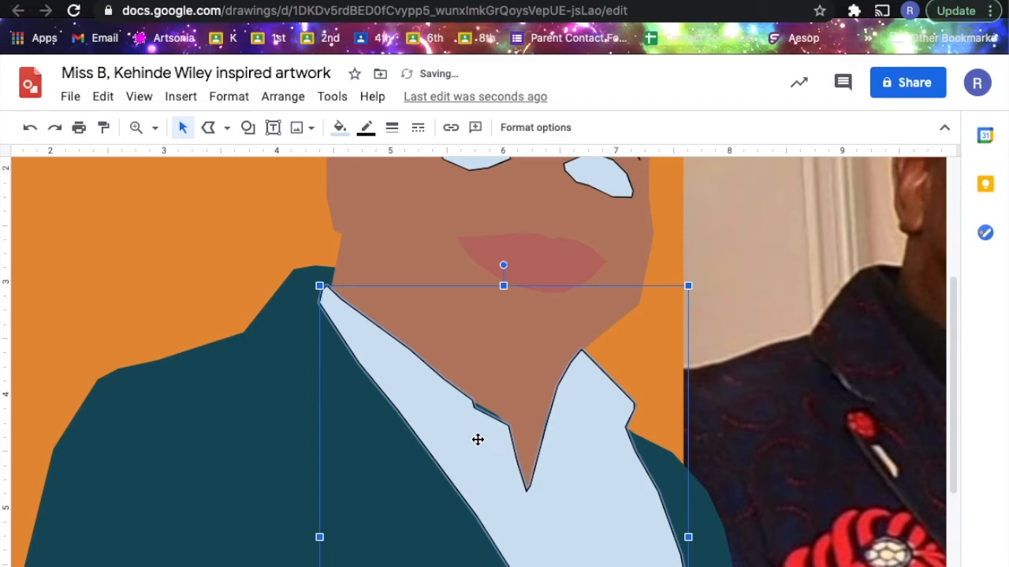
- Reshape the shirt by moving the outline points at the collar notch to close the teal gap beside the neck
left_click(748, 312)
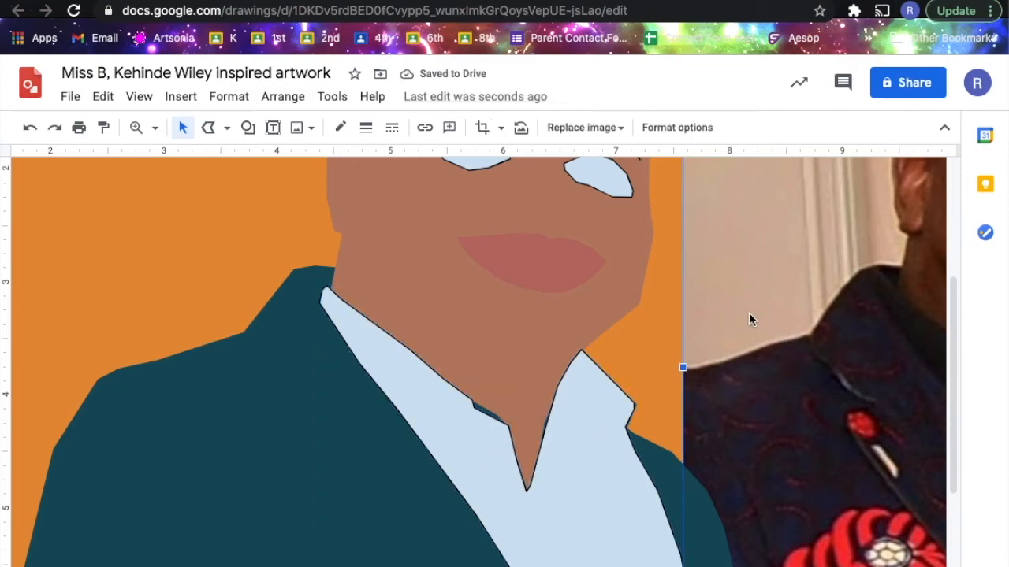
double_click(531, 518)
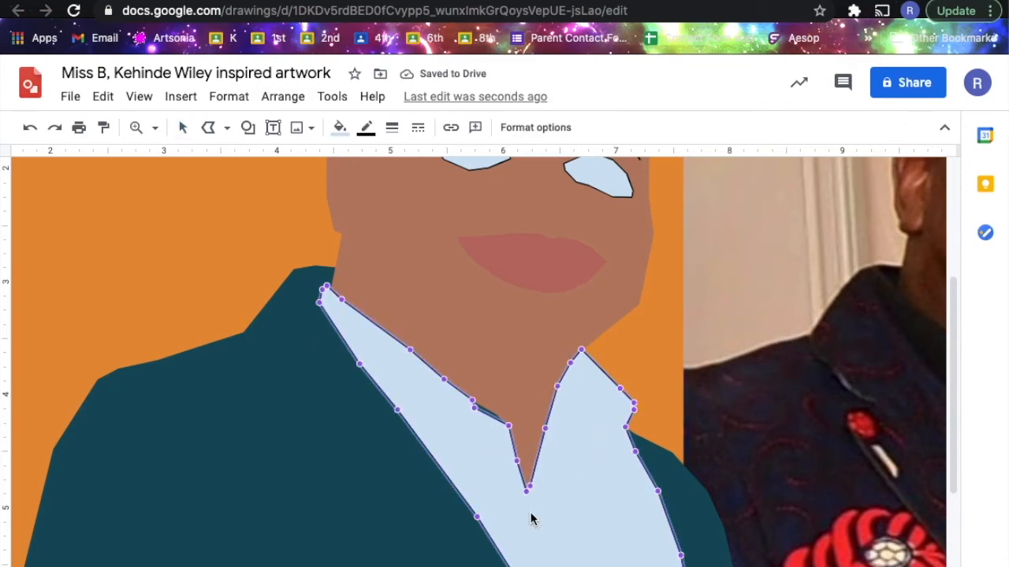
left_click(475, 403)
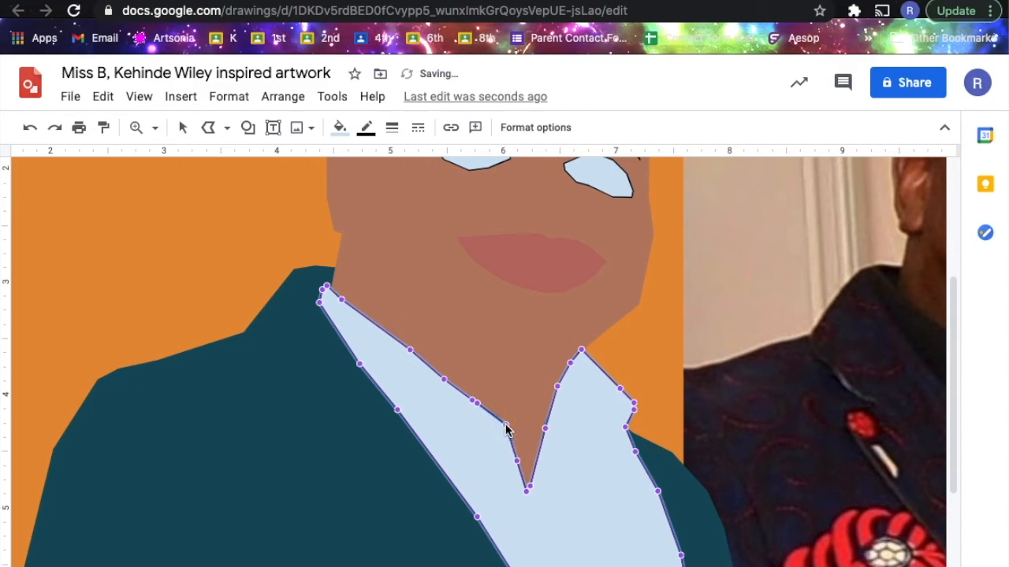
key("Escape")
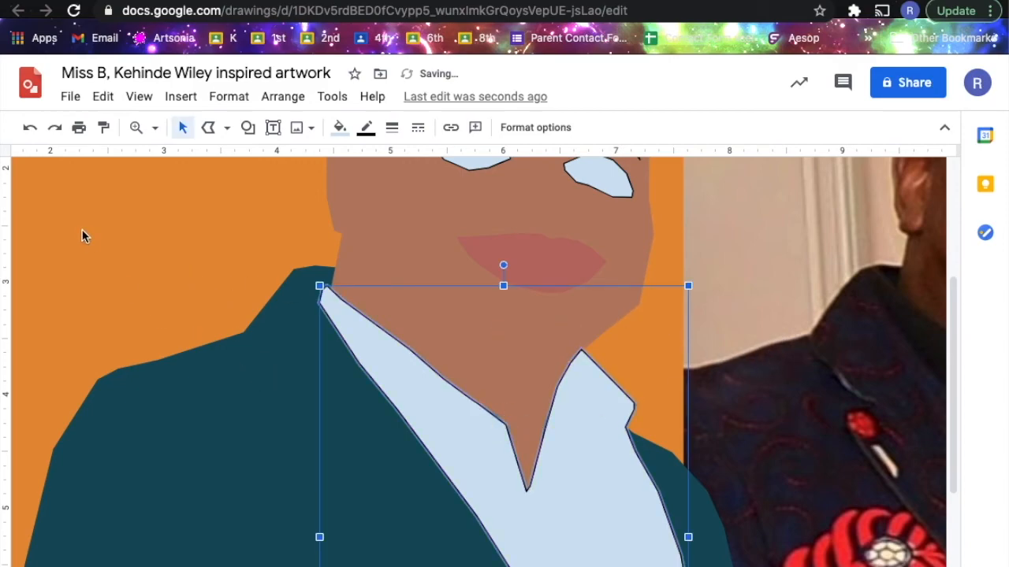
- Set both the fill and the outline of the two eyebrow shapes to the custom dark brown
scroll(127, 292, "up", 5)
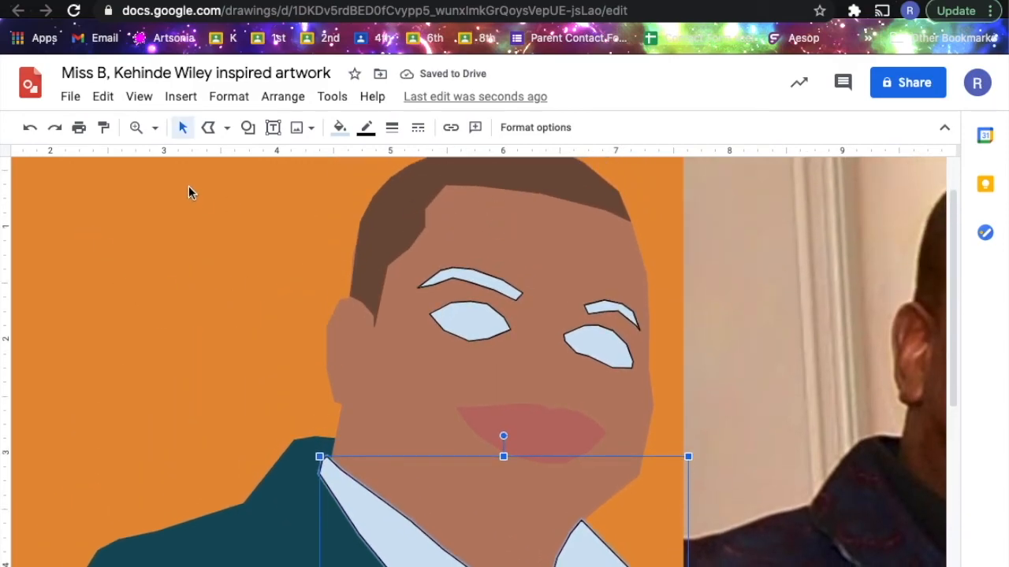
left_click(507, 275)
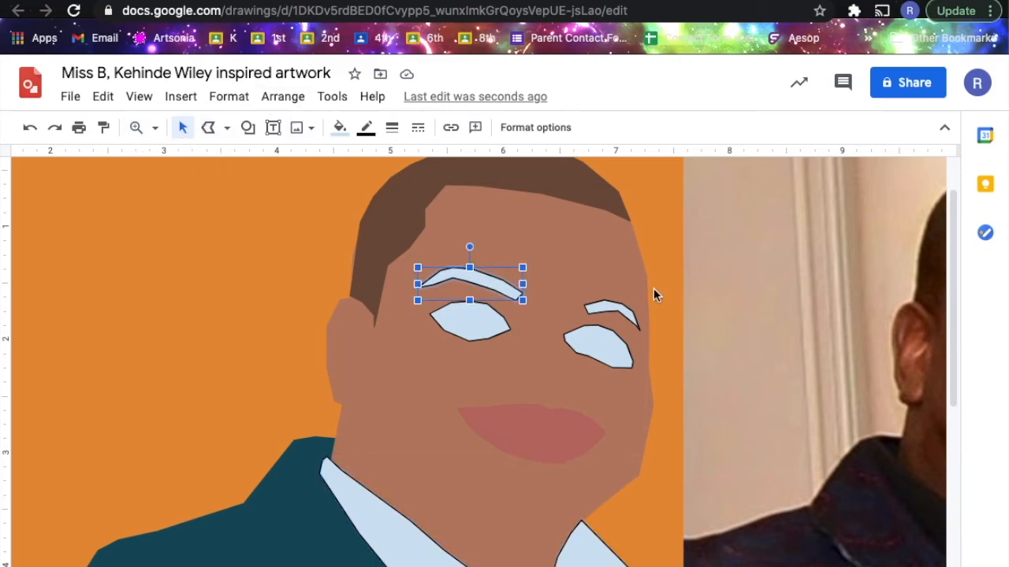
left_click(607, 306, "shift")
left_click(341, 127)
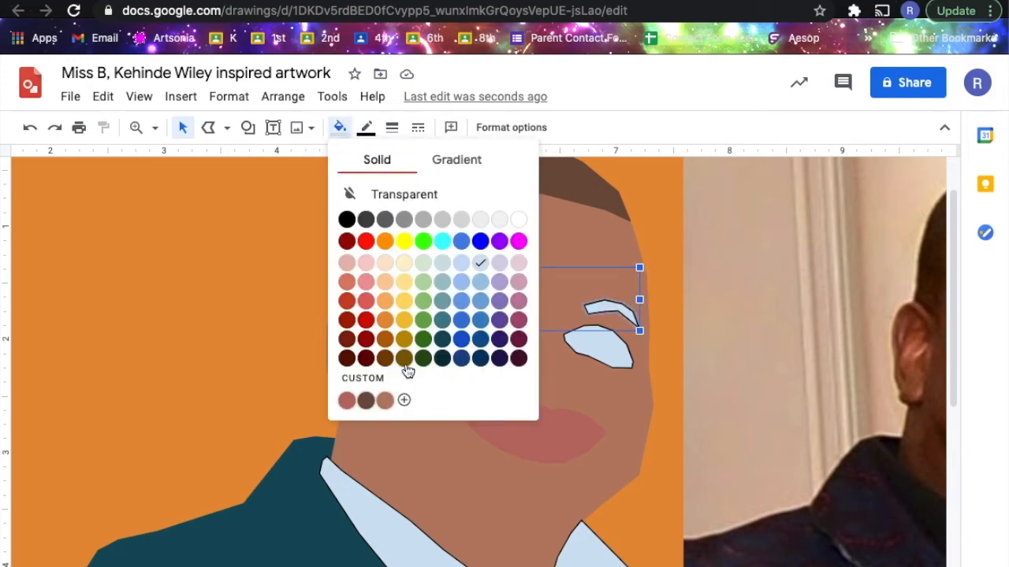
left_click(367, 400)
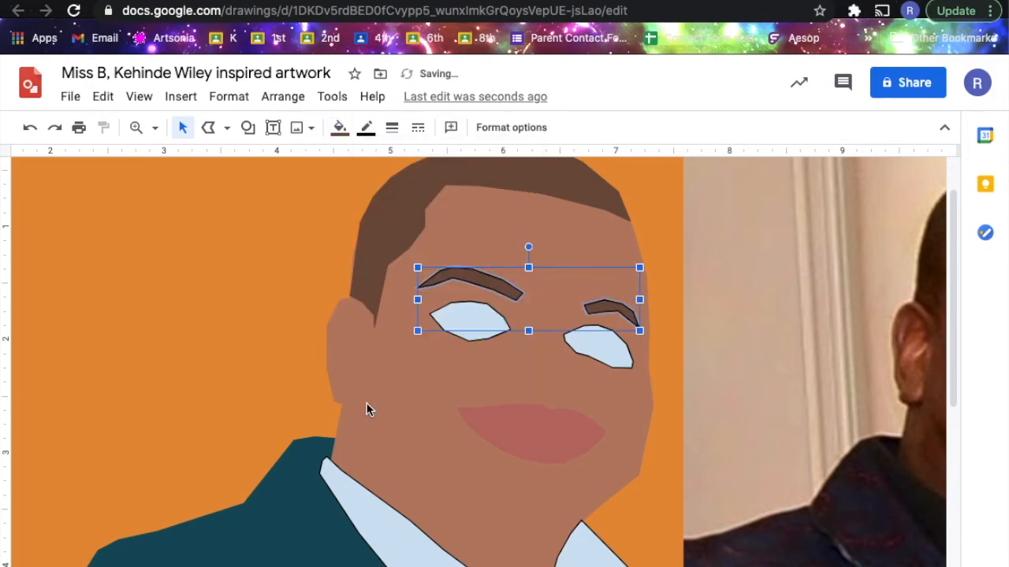
left_click(365, 127)
left_click(392, 368)
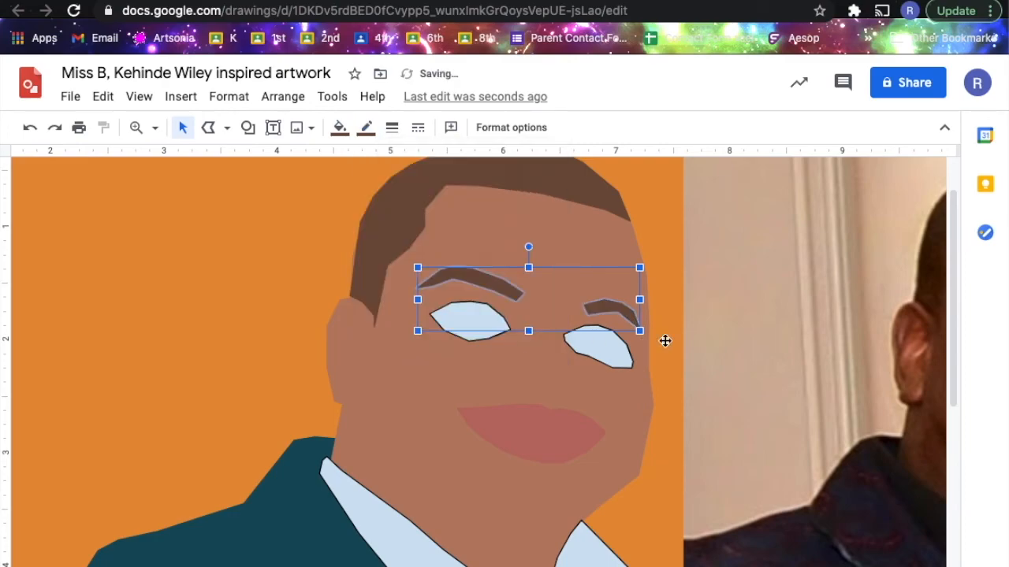
left_click(662, 262)
scroll(524, 433, "down", 5)
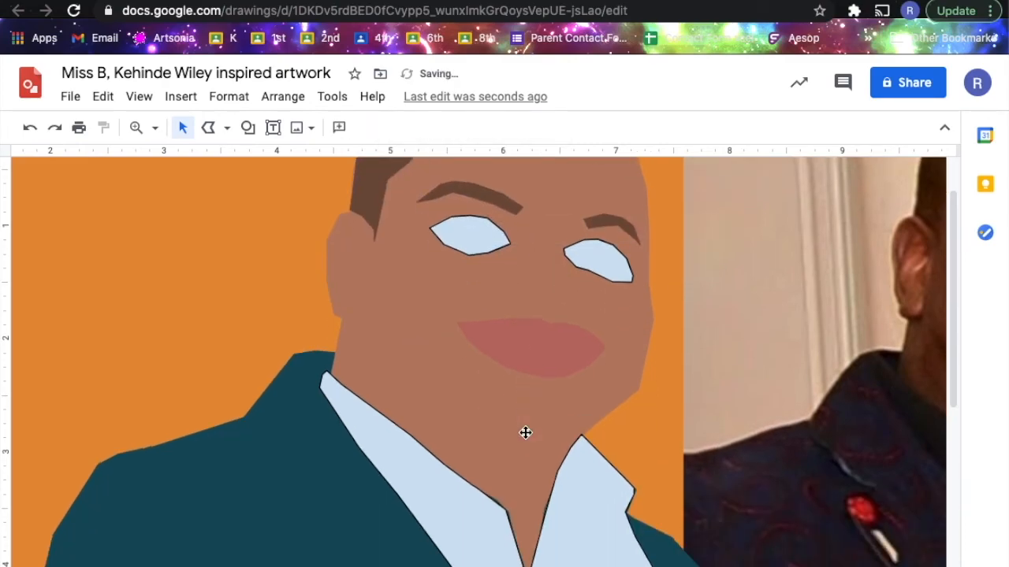
- Fill the shirt shape with black so it matches its outline
left_click(594, 488)
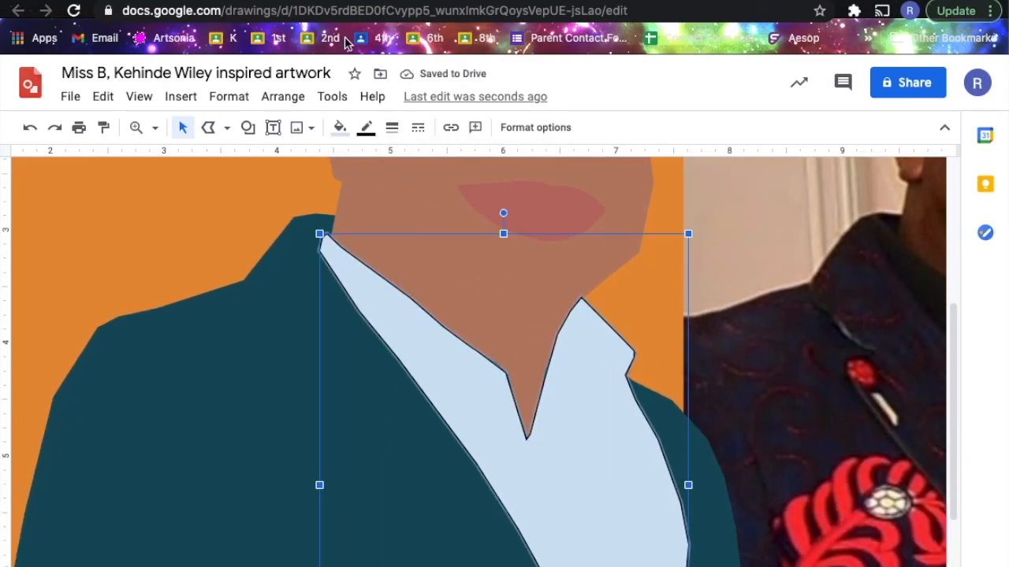
left_click(340, 127)
left_click(350, 219)
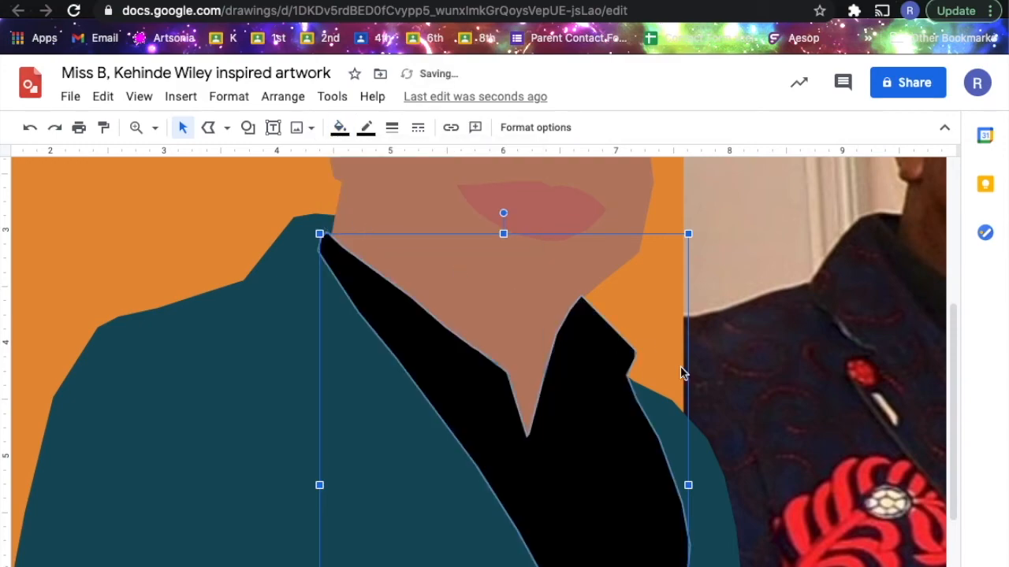
left_click(769, 265)
- Fill both eye shapes with the custom skin tone used for the face
scroll(780, 264, "up", 3)
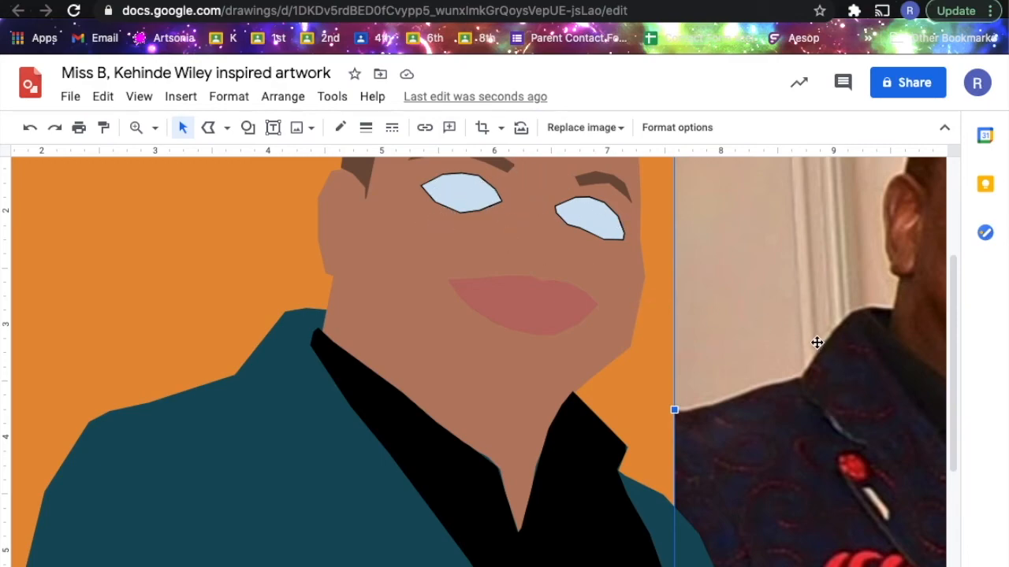
scroll(788, 377, "right", 4)
scroll(761, 378, "up", 2)
scroll(759, 378, "right", 3)
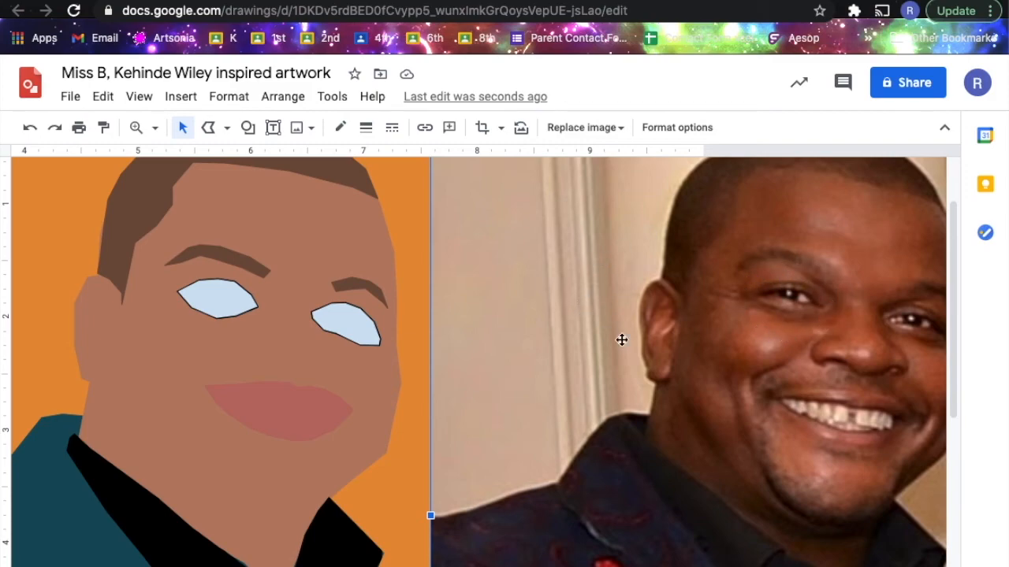
left_click(208, 293)
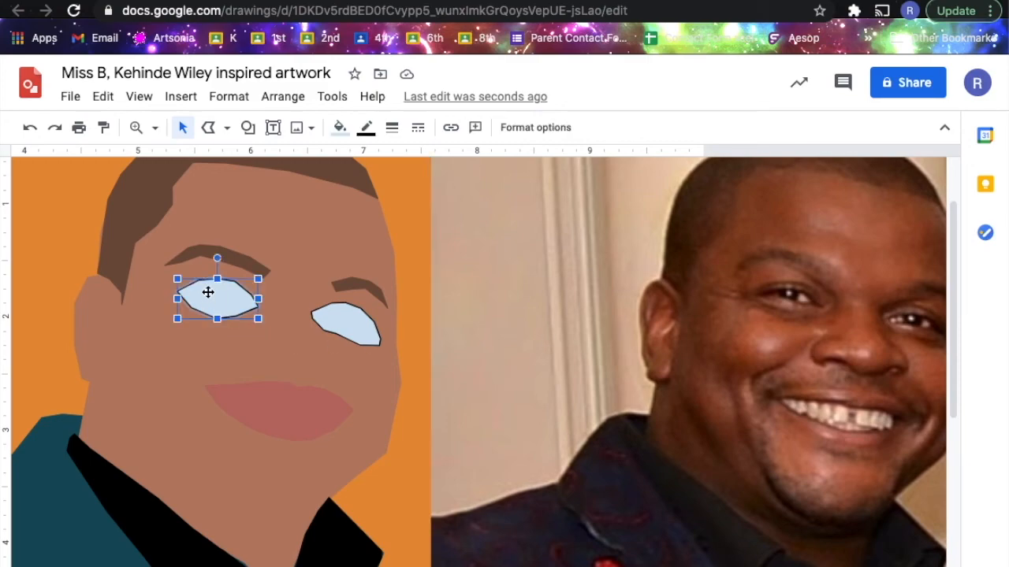
left_click(355, 331, "shift")
left_click(340, 130)
left_click(386, 401)
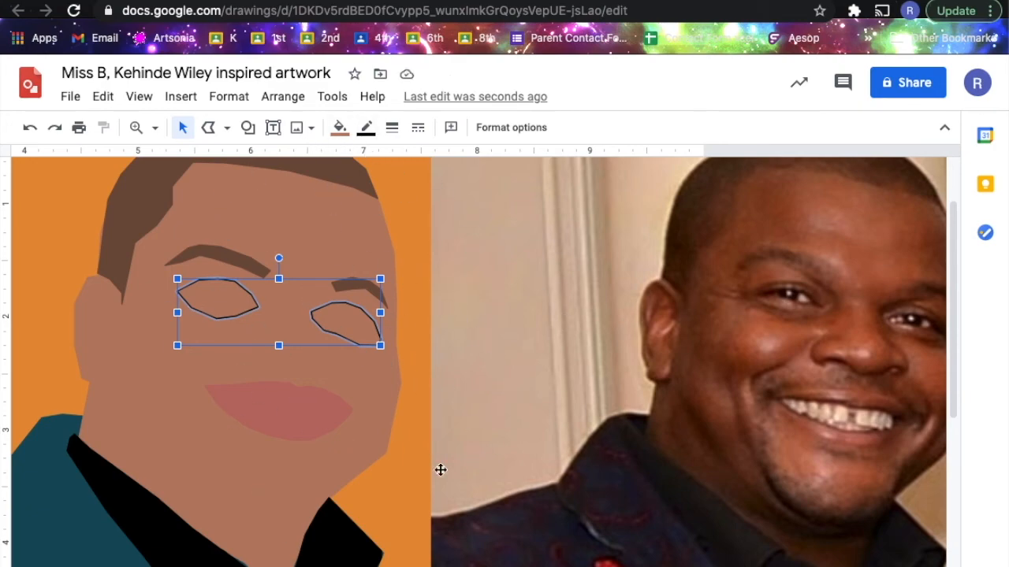
- Darken the fill of both eye shapes to custom brown #9a6a54 and set their outlines to the same brown
left_click(353, 130)
left_click(374, 386)
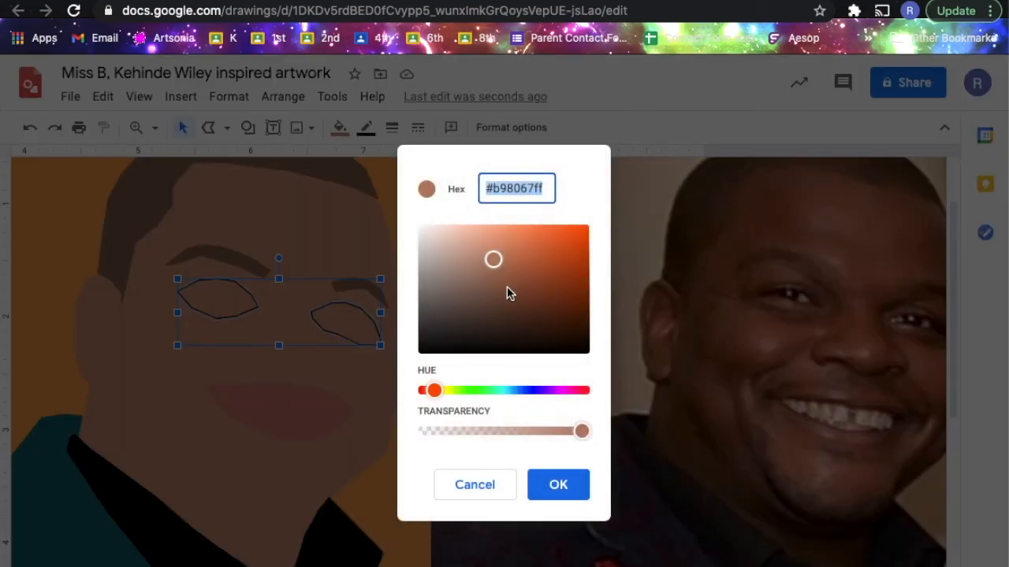
left_click(496, 266)
left_click_drag(498, 271, 495, 275)
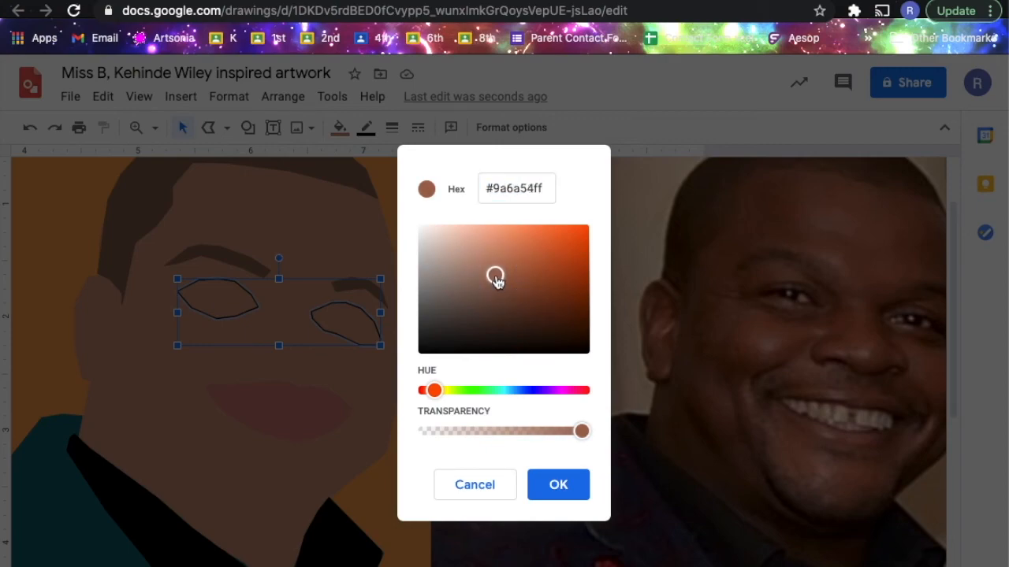
left_click(566, 496)
left_click(365, 127)
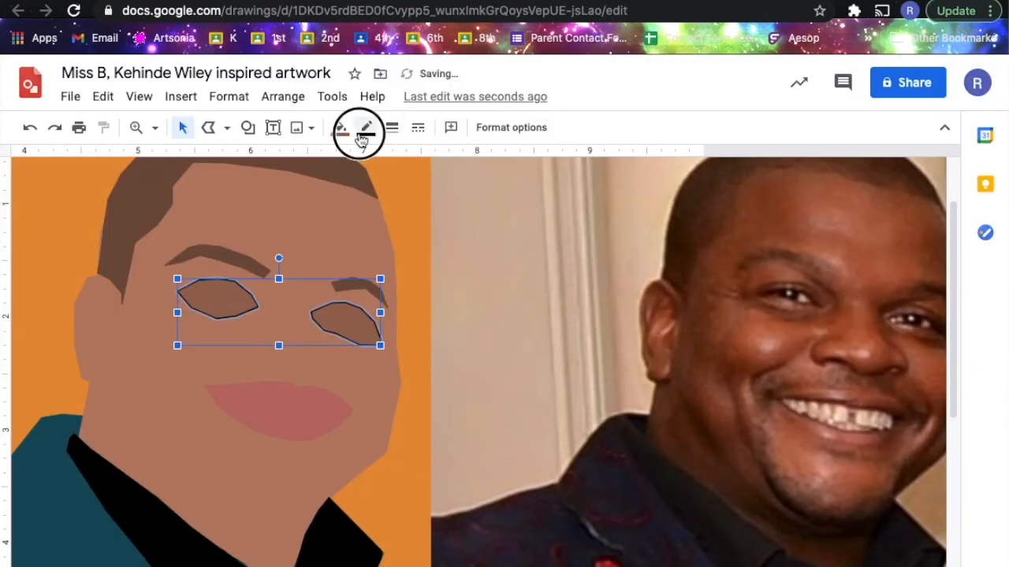
left_click(432, 370)
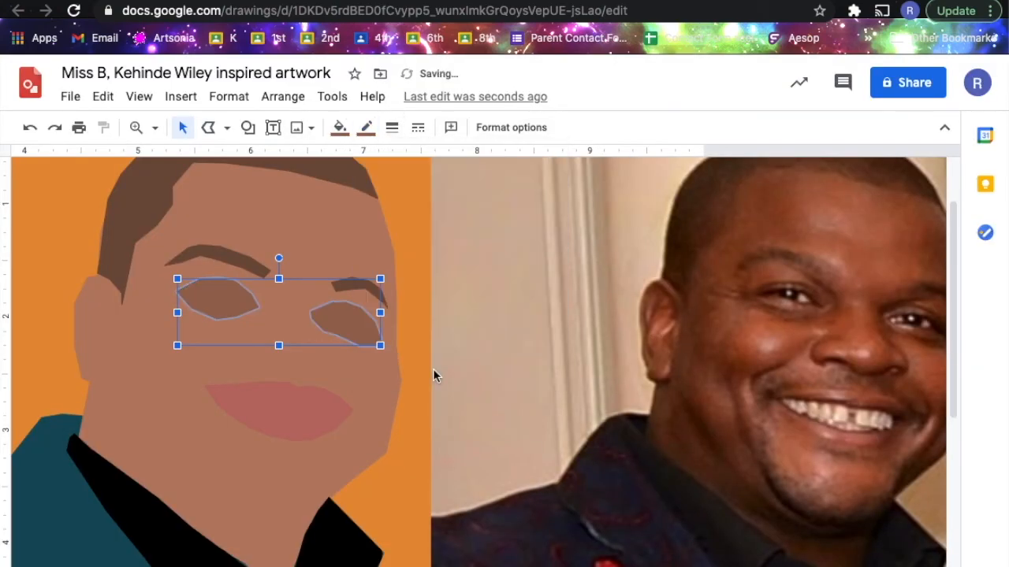
left_click(411, 287)
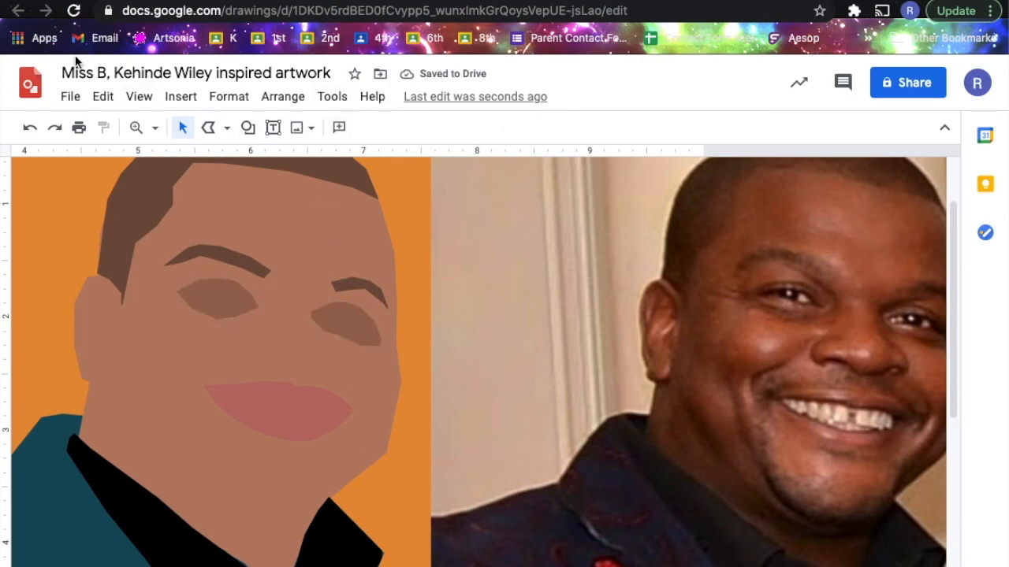
- Shift the reference photo slightly to the right and up, away from the drawn figure
left_click(156, 129)
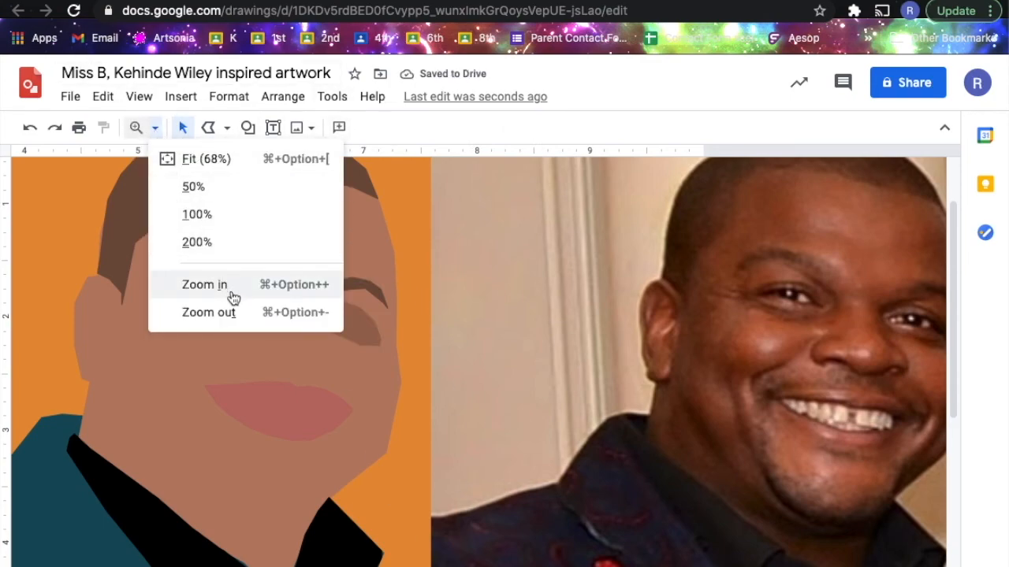
left_click(205, 159)
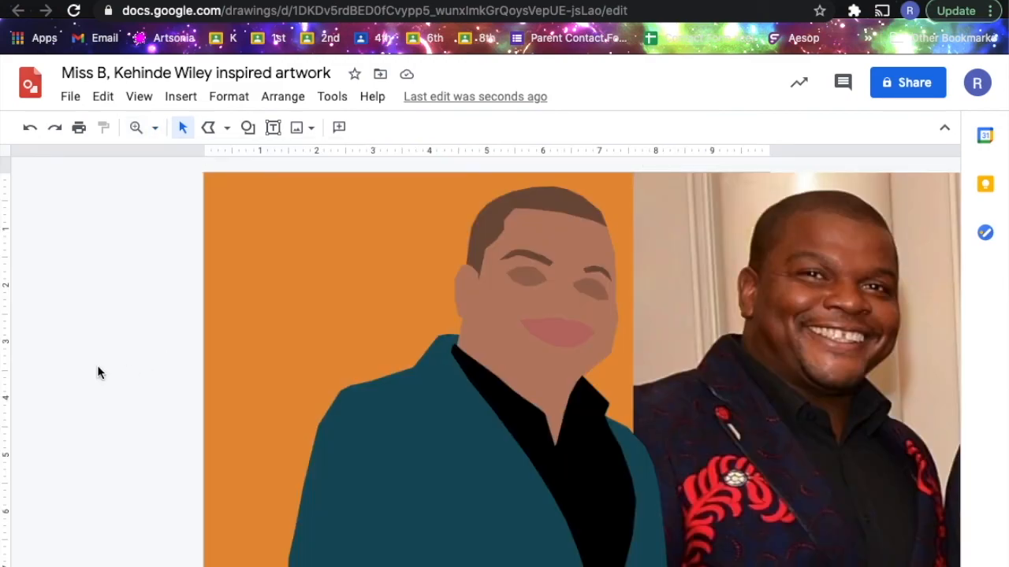
scroll(98, 366, "right", 1)
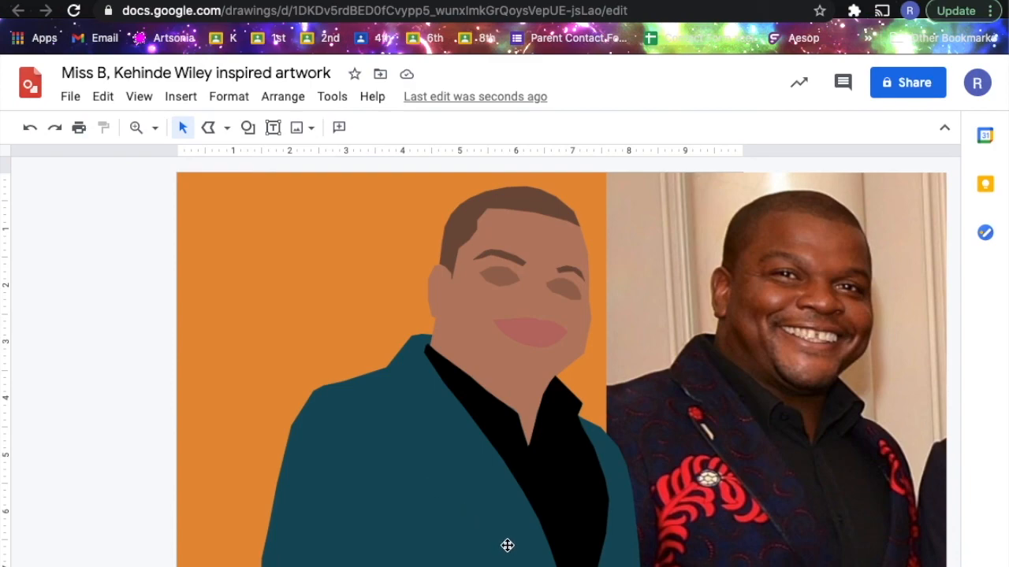
left_click(840, 405)
left_click_drag(840, 405, 862, 398)
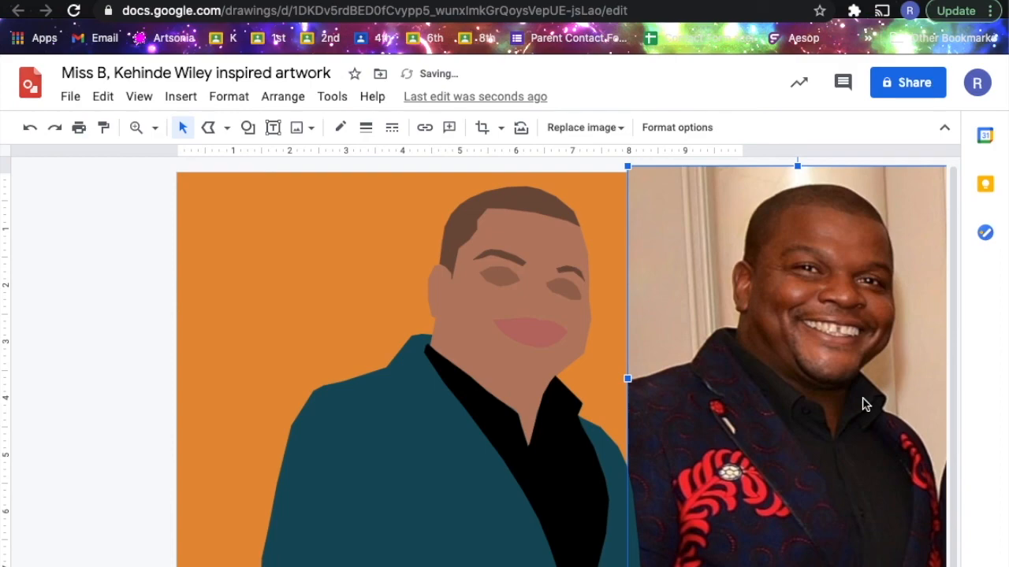